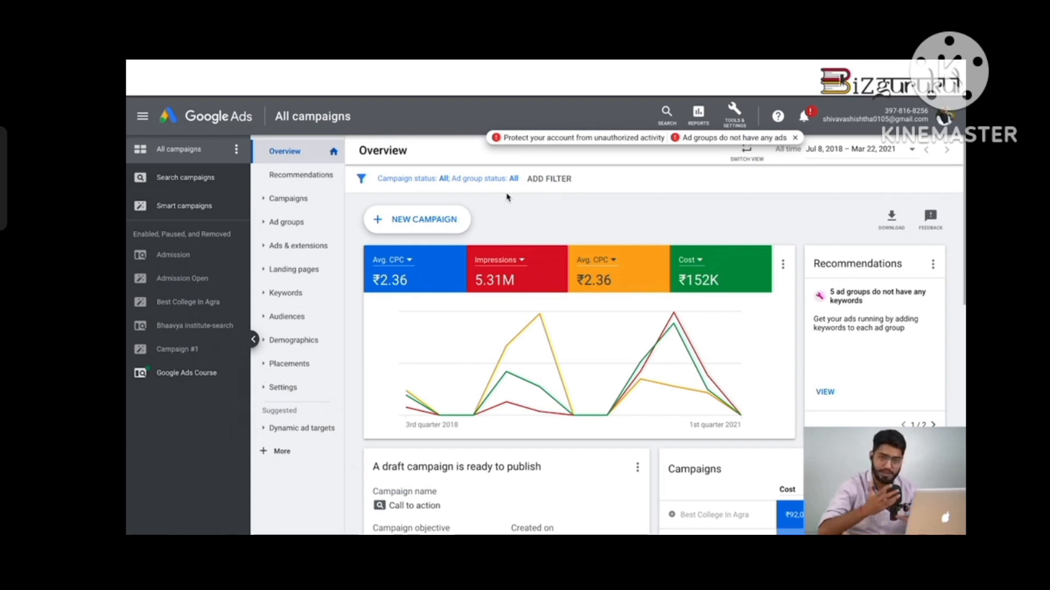
# - Start a new Display campaign without a goal's guidance, using the Standard display campaign subtype
pyautogui.click(382, 222)
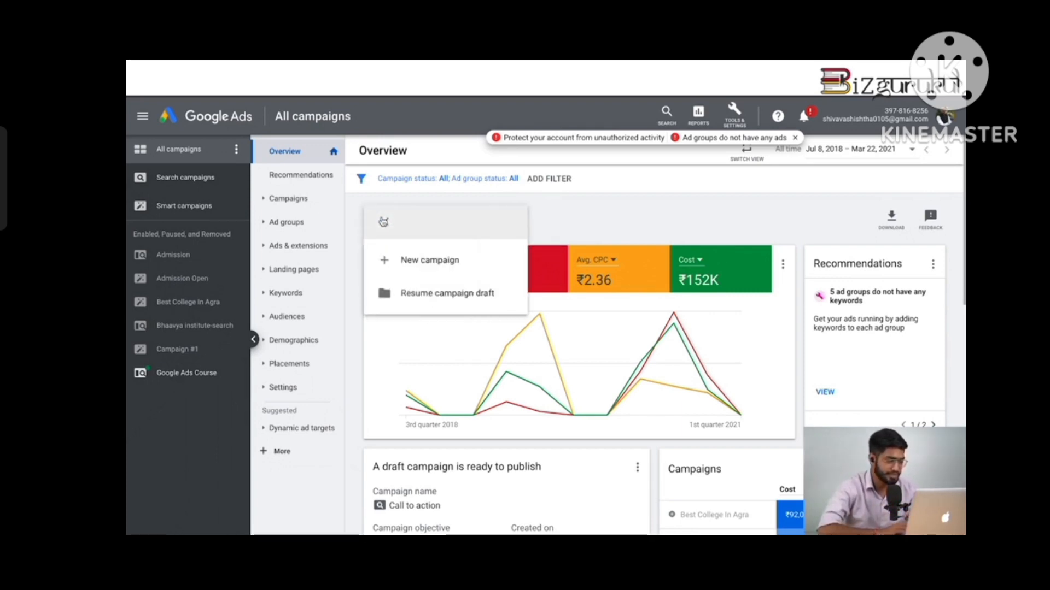
pyautogui.click(441, 262)
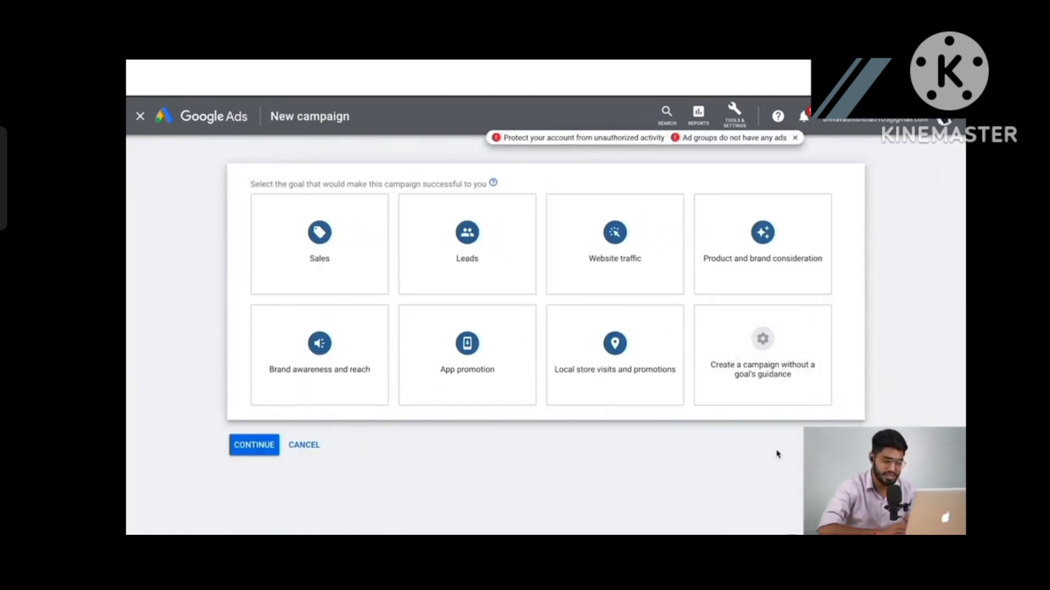
pyautogui.click(761, 342)
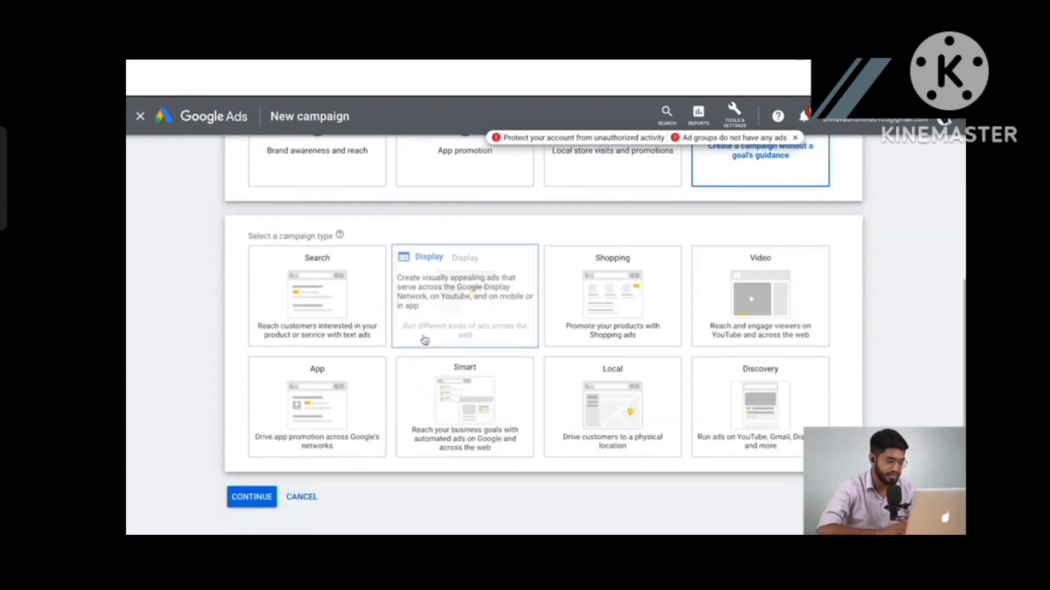
pyautogui.click(466, 295)
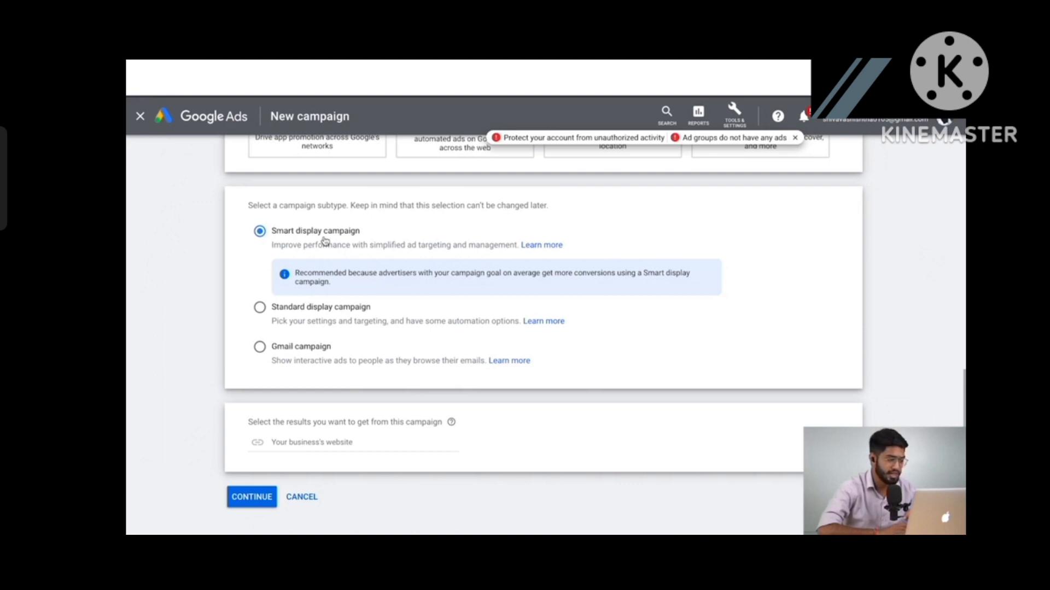
pyautogui.click(318, 317)
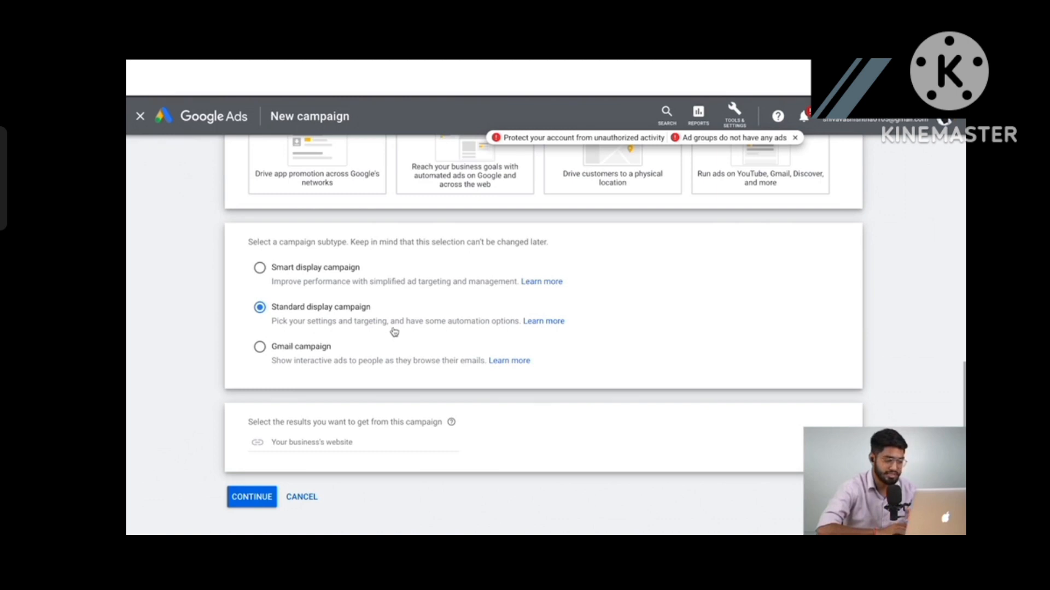
pyautogui.click(260, 496)
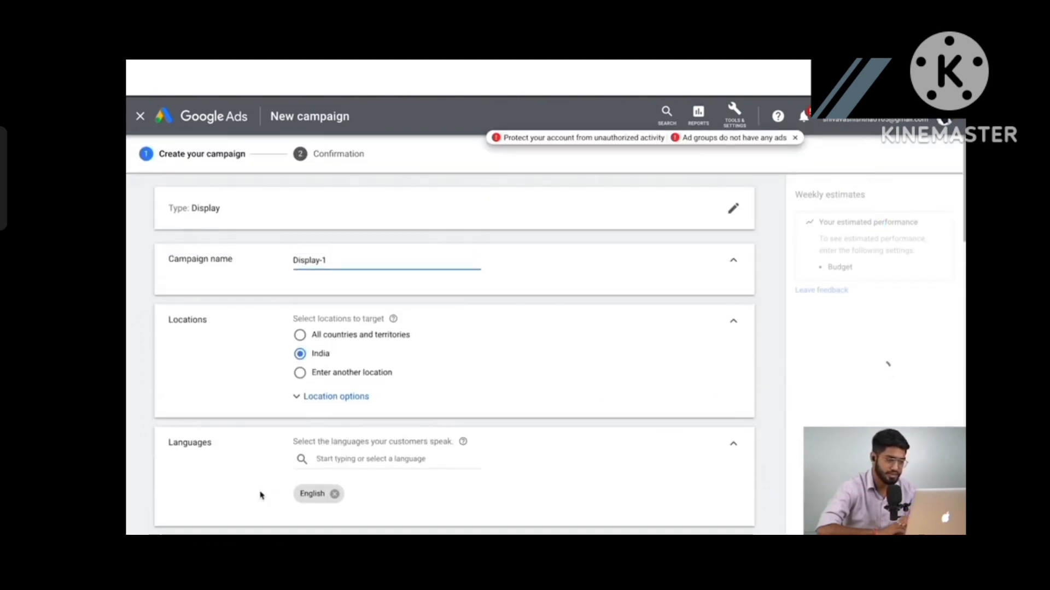
# - Review the campaign's name, location, language, bidding and budget settings
pyautogui.tripleClick(323, 260)
pyautogui.click(342, 264)
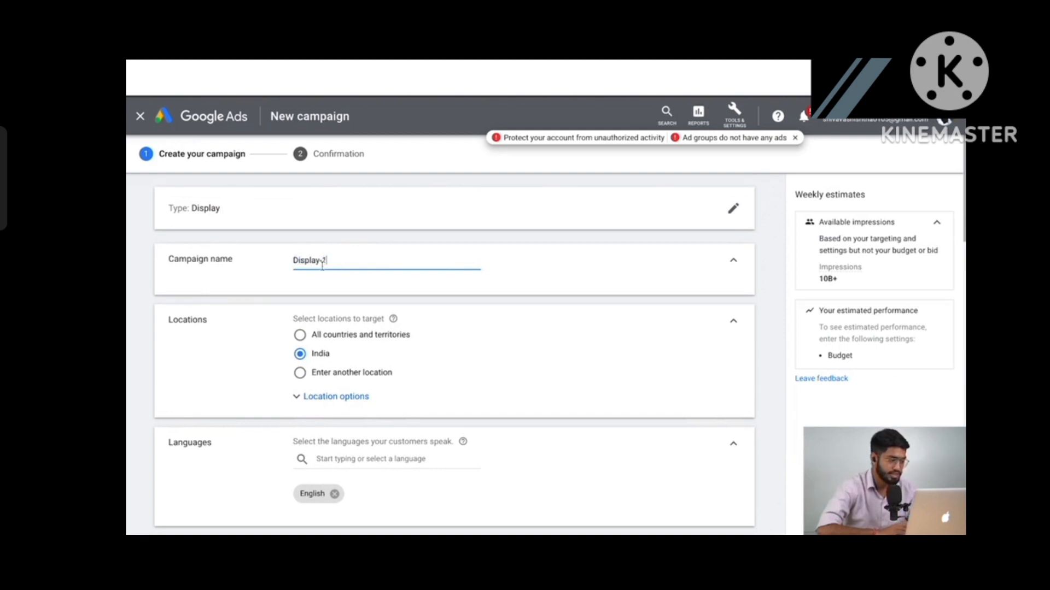
pyautogui.scroll(-1, 230, 315)
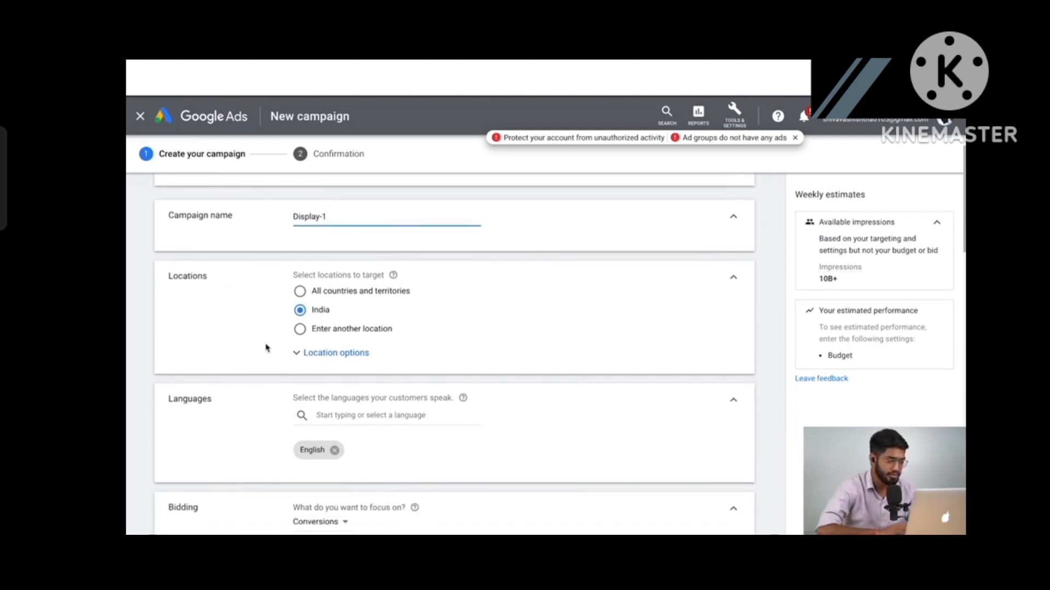
pyautogui.scroll(-1, 266, 348)
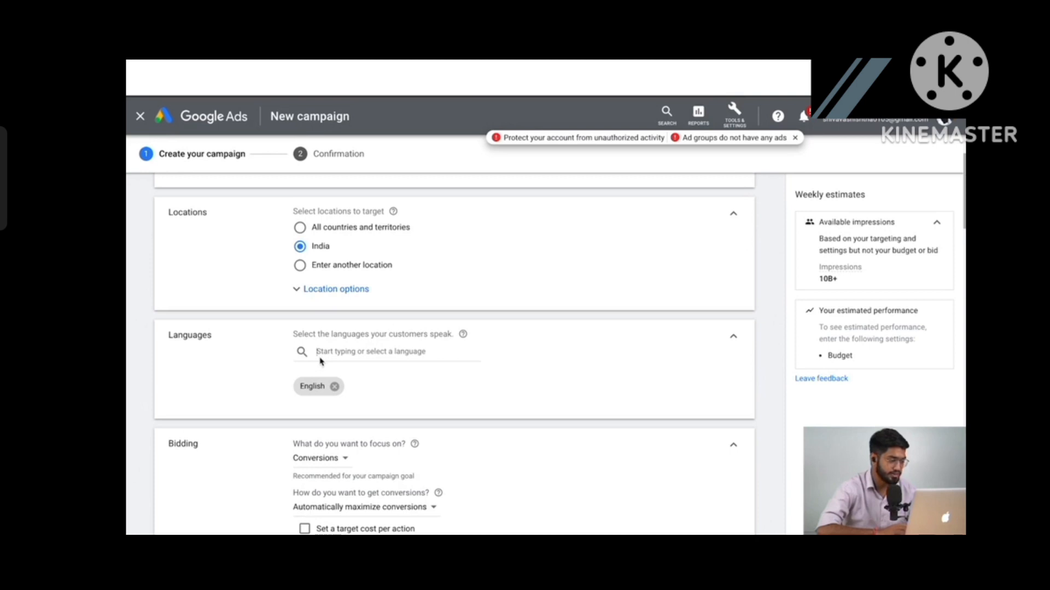
pyautogui.click(396, 352)
pyautogui.click(498, 374)
pyautogui.scroll(-5, 498, 373)
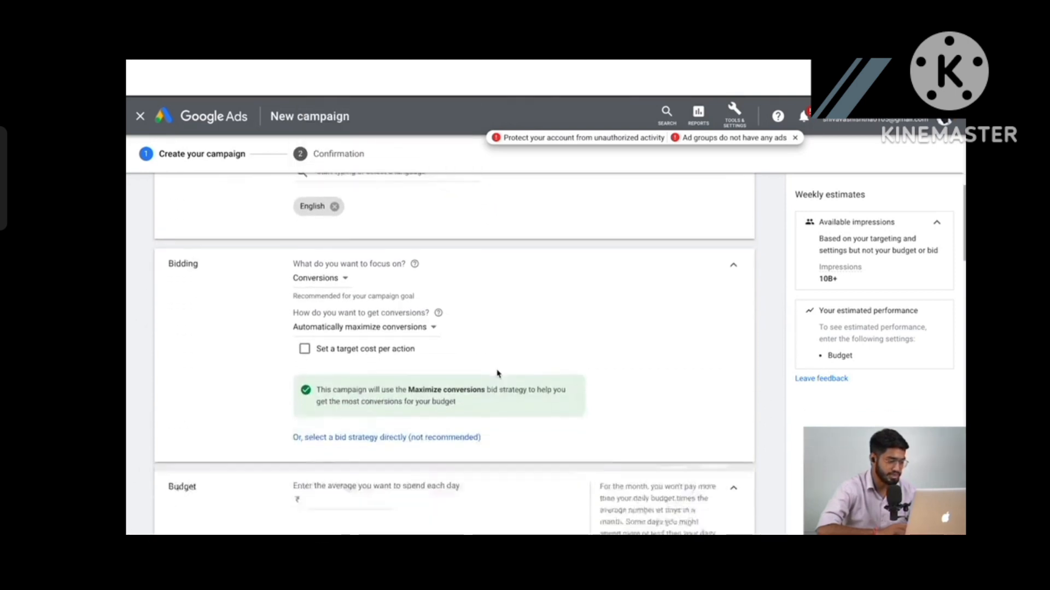
pyautogui.scroll(-1, 343, 447)
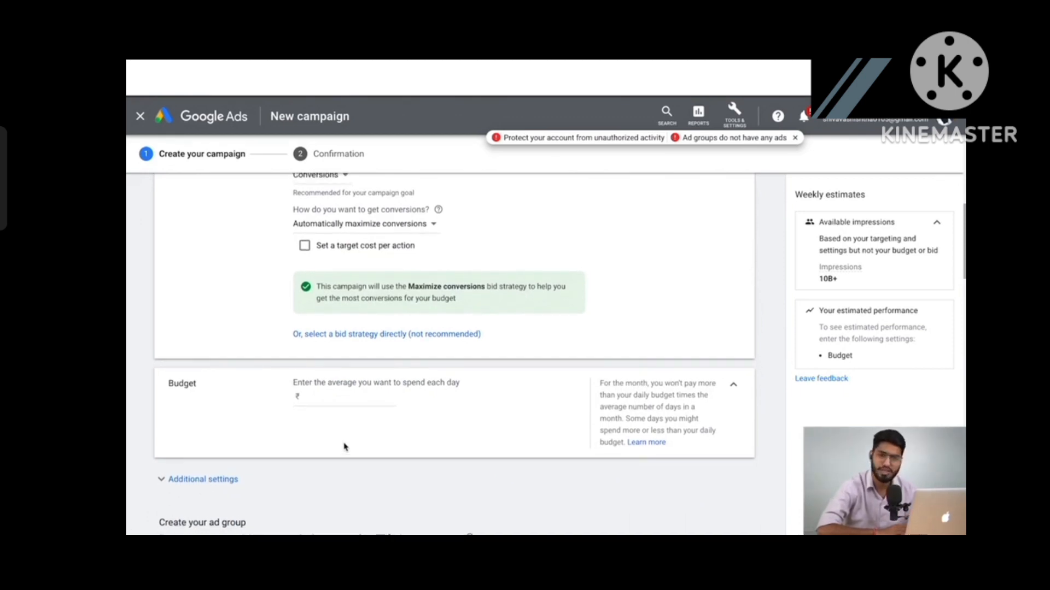
# - Look through the ad group, audience, demographics, content targeting and responsive display ad sections of the campaign setup
pyautogui.scroll(-5, 344, 447)
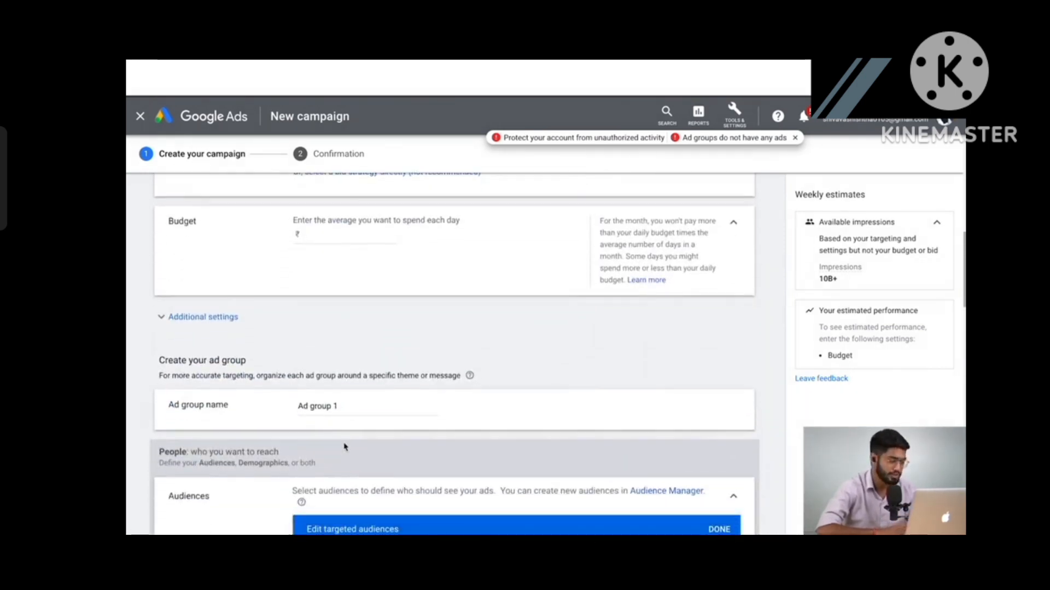
pyautogui.scroll(-2, 344, 447)
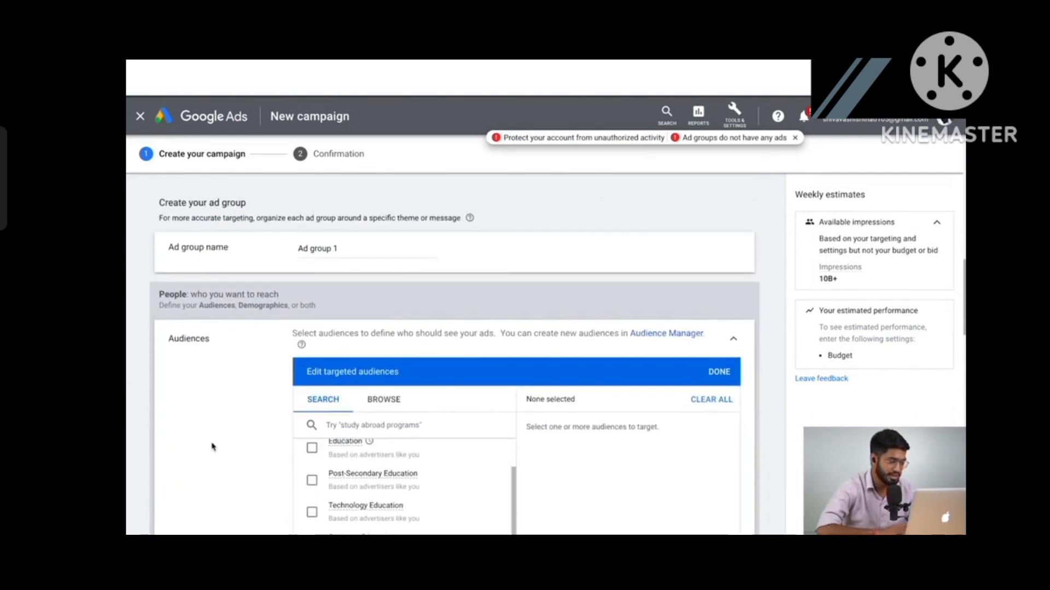
pyautogui.scroll(-6, 213, 447)
pyautogui.scroll(6, 213, 447)
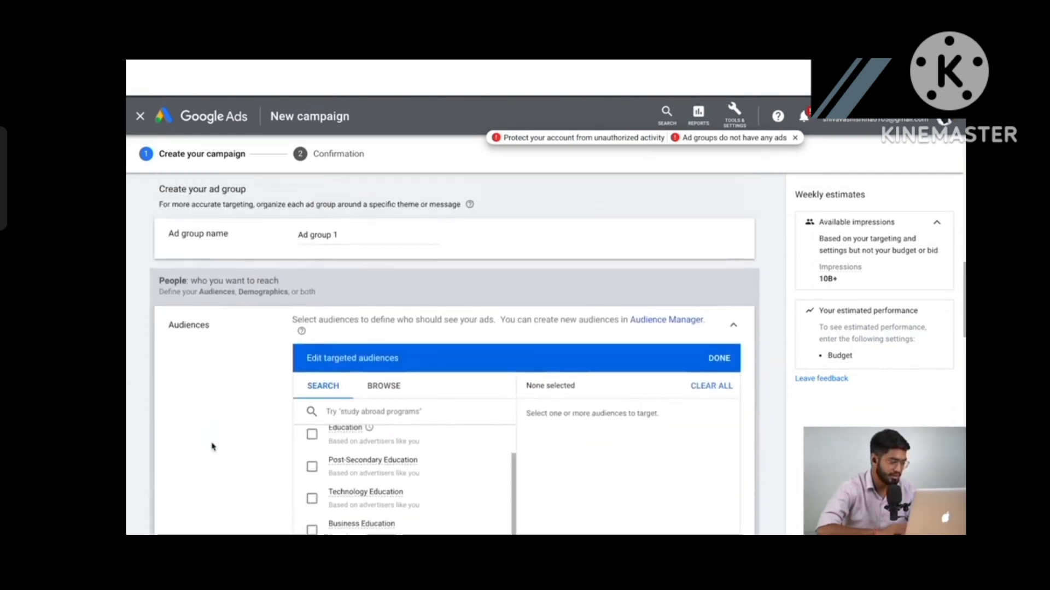
pyautogui.scroll(-5, 218, 288)
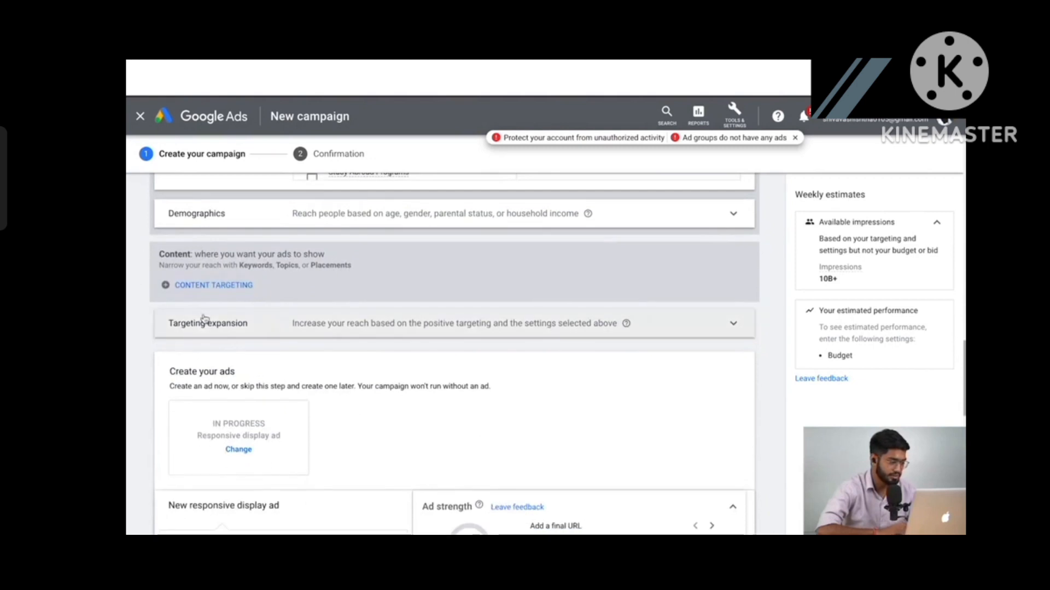
pyautogui.scroll(-5, 266, 347)
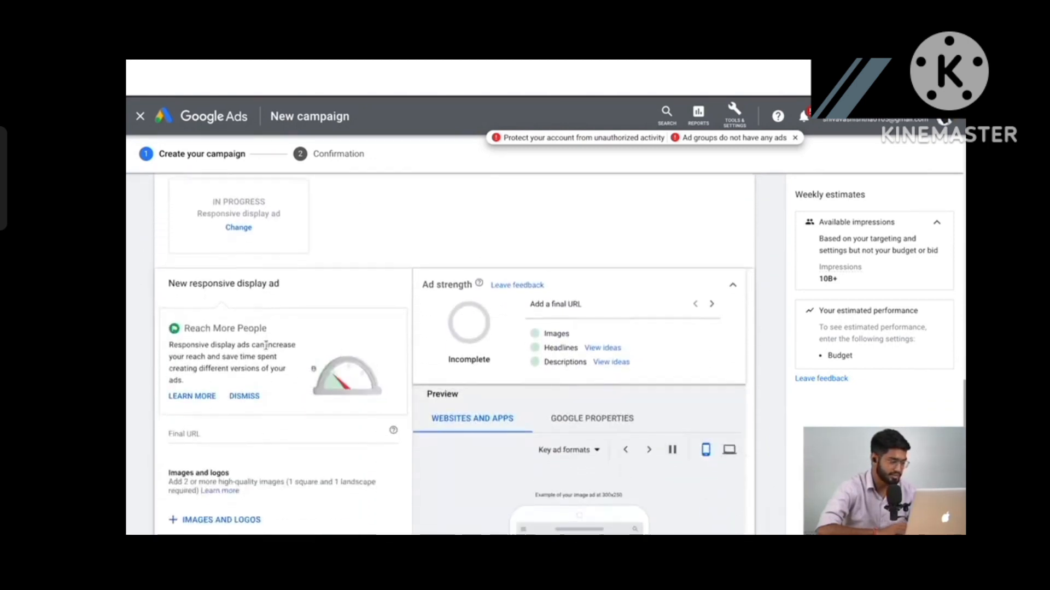
pyautogui.scroll(-2, 266, 349)
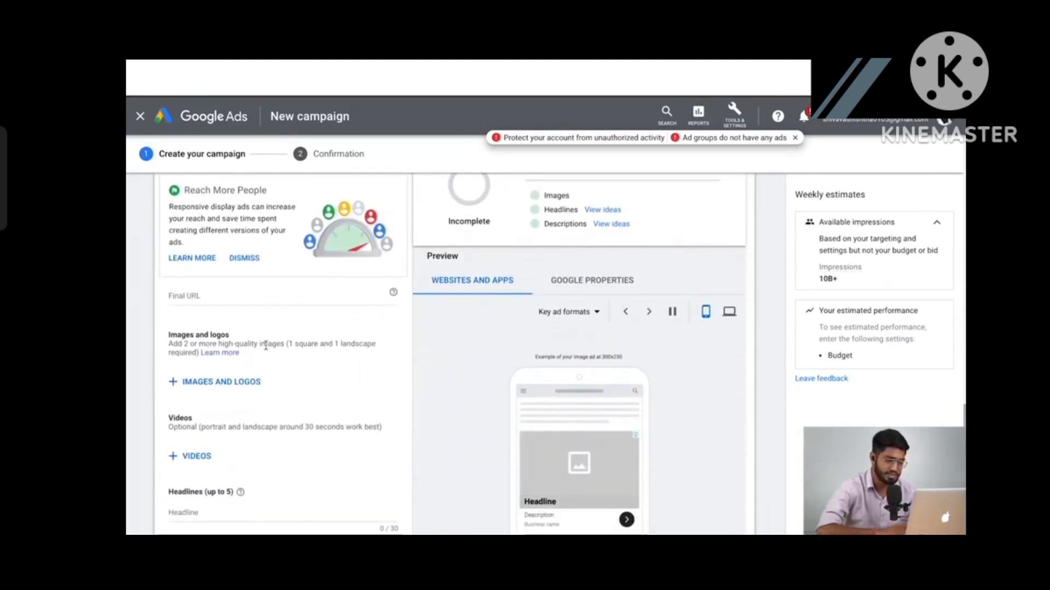
pyautogui.scroll(-4, 492, 321)
pyautogui.scroll(11, 491, 321)
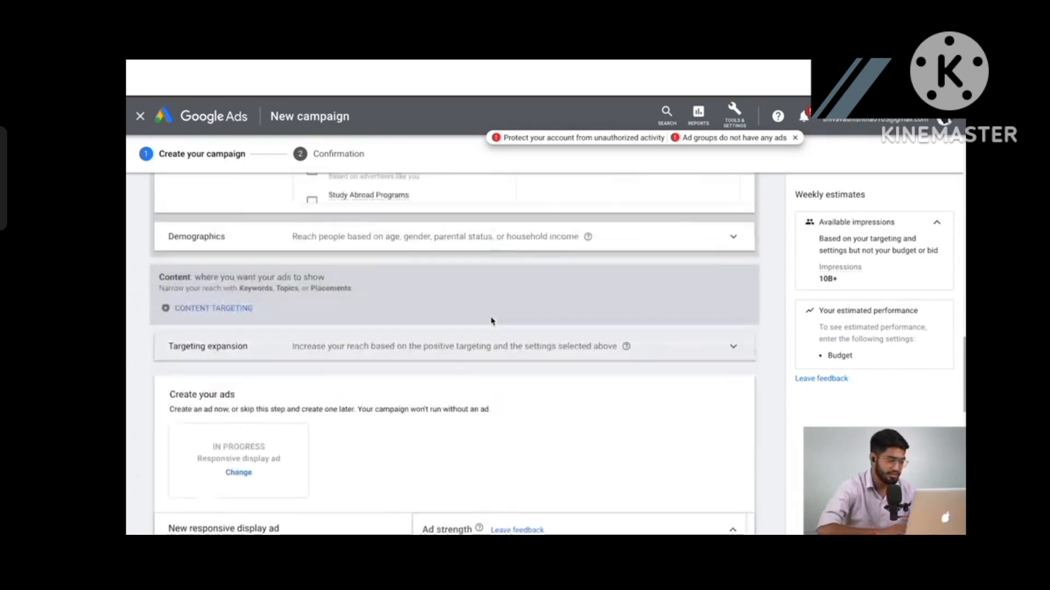
pyautogui.scroll(5, 491, 323)
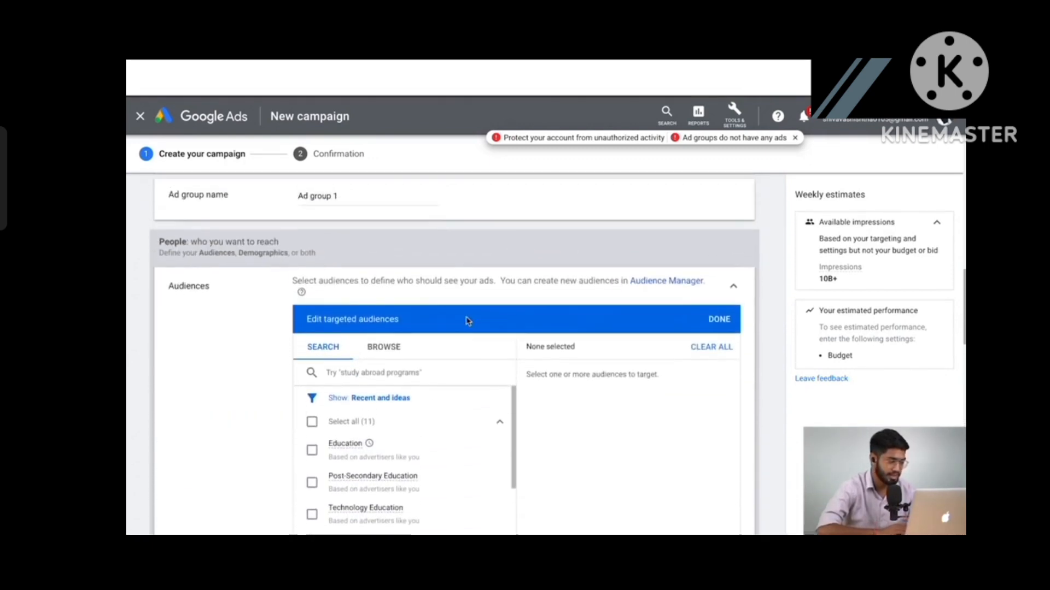
pyautogui.scroll(-1, 305, 321)
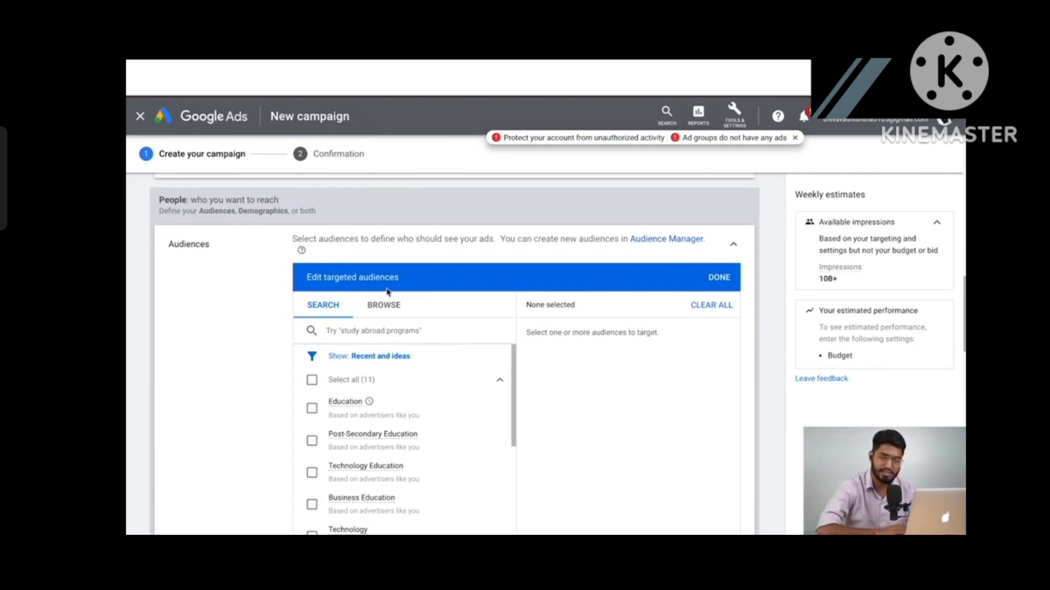
# - Browse the targetable audiences by interests and habits and examine the affinity audience categories
pyautogui.click(387, 305)
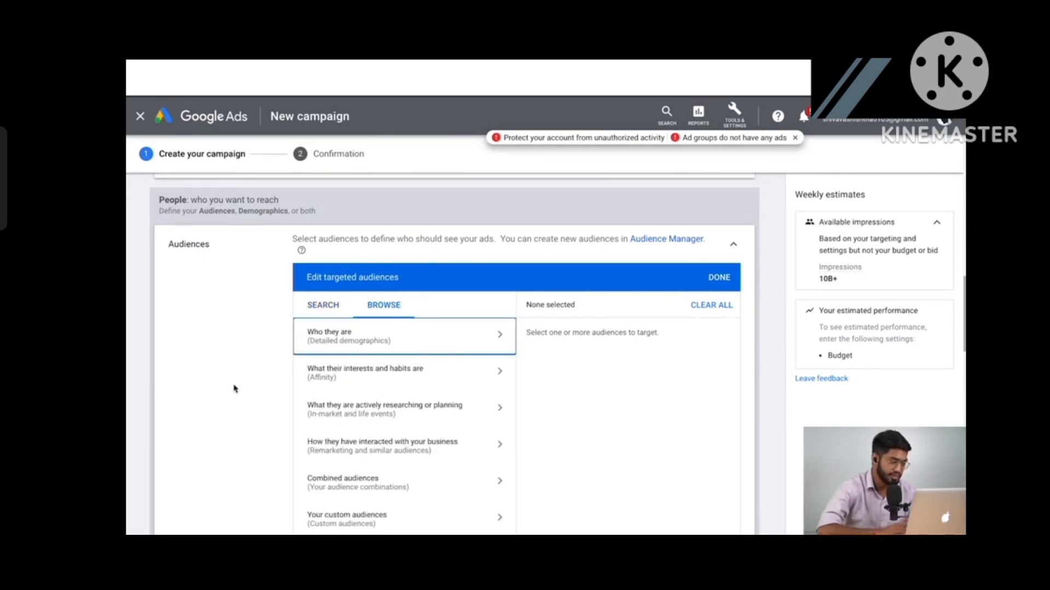
pyautogui.scroll(-2, 129, 386)
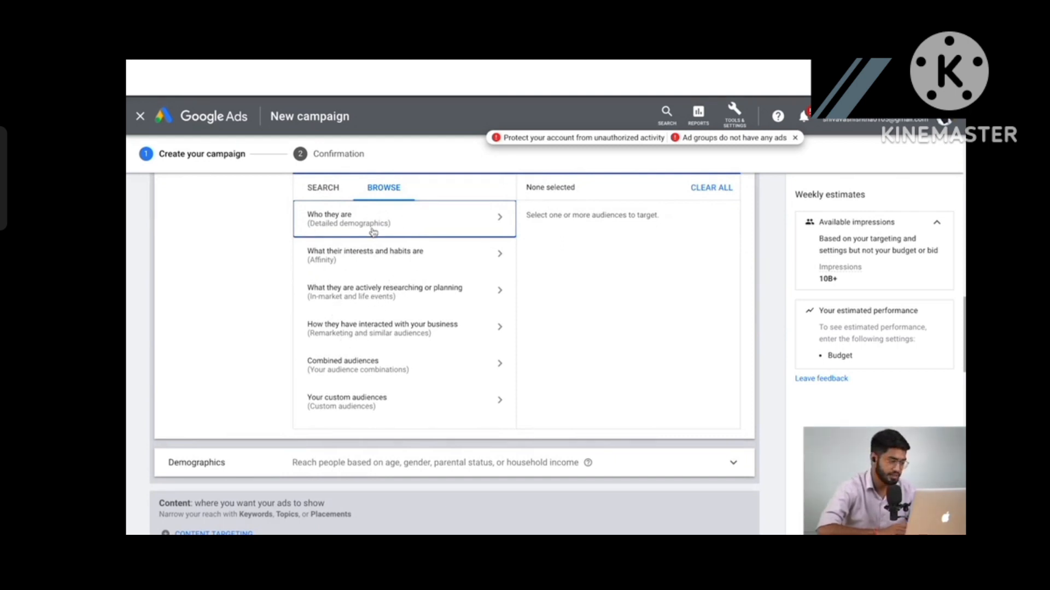
pyautogui.click(340, 266)
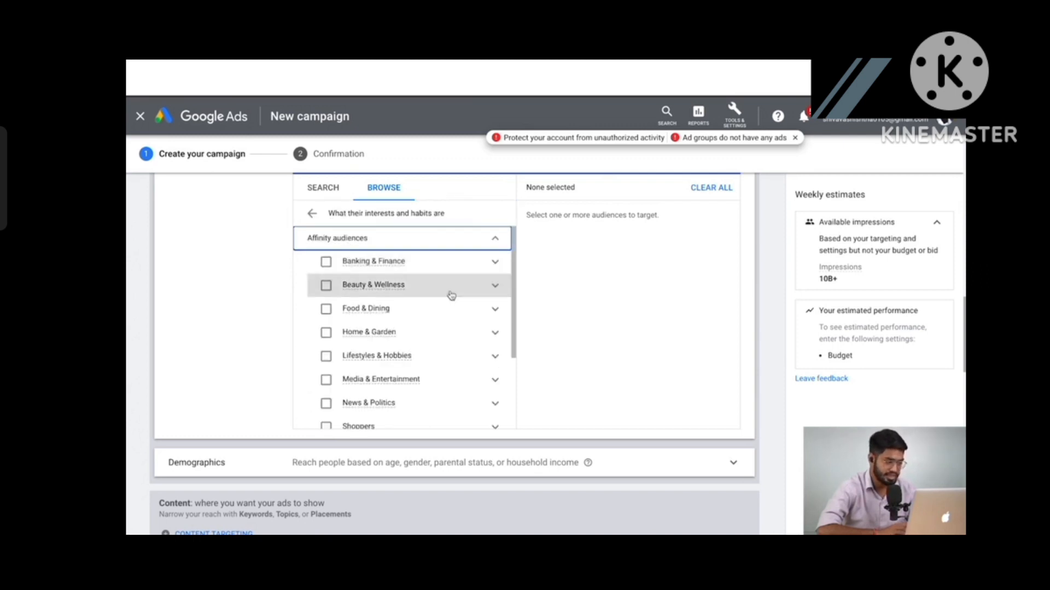
pyautogui.scroll(-2, 394, 312)
pyautogui.scroll(1, 395, 313)
pyautogui.scroll(-5, 395, 313)
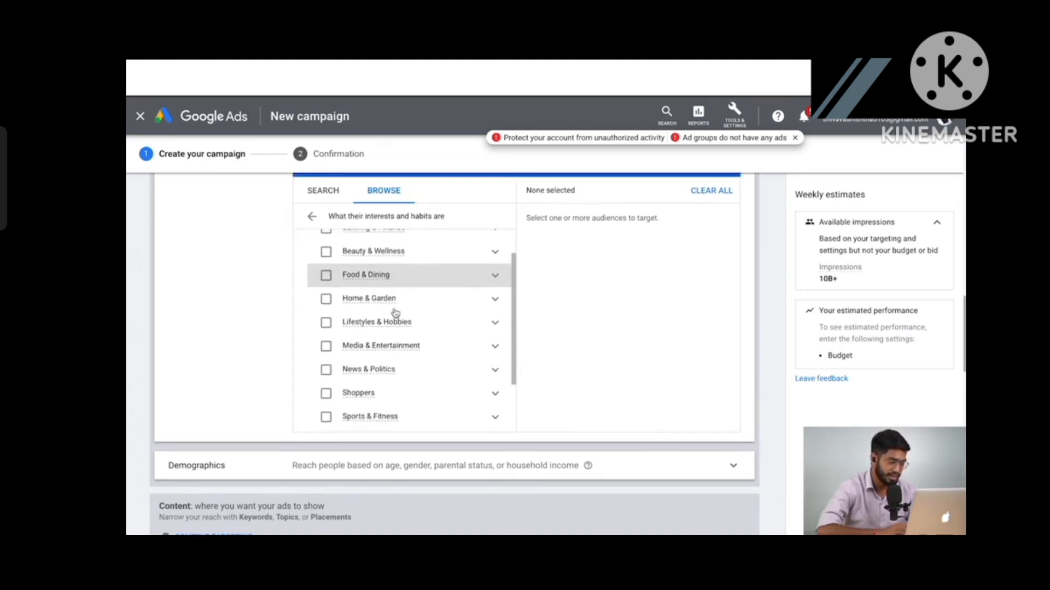
pyautogui.scroll(5, 395, 313)
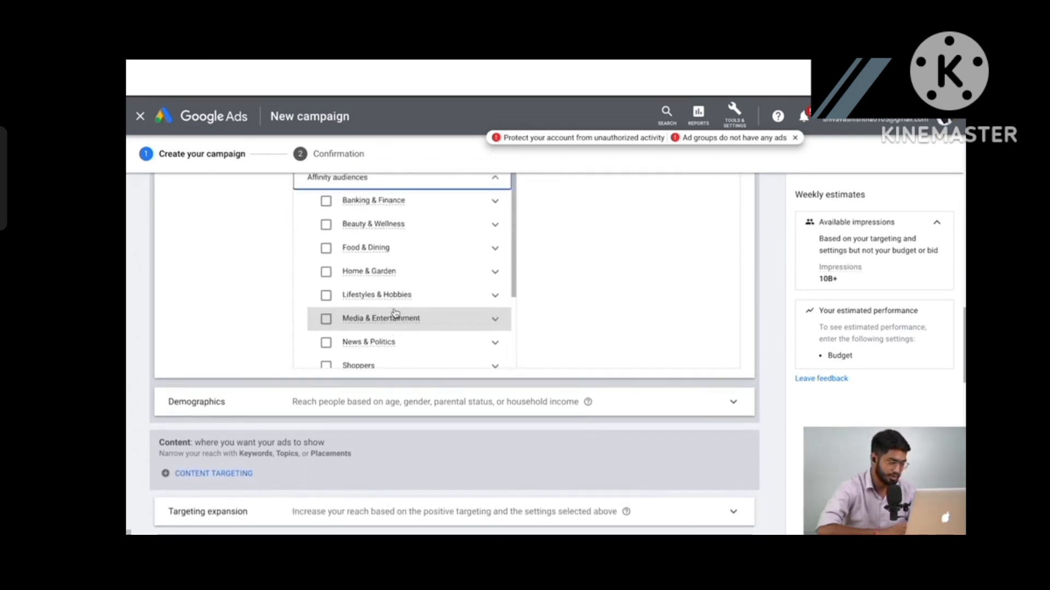
pyautogui.scroll(1, 585, 260)
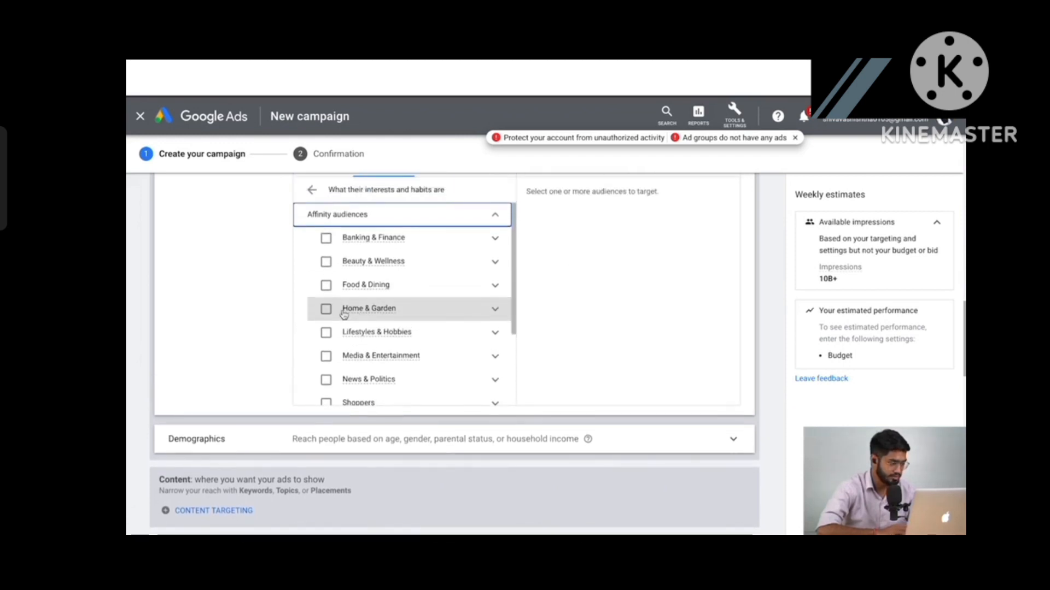
pyautogui.moveTo(344, 313)
pyautogui.scroll(-1, 343, 314)
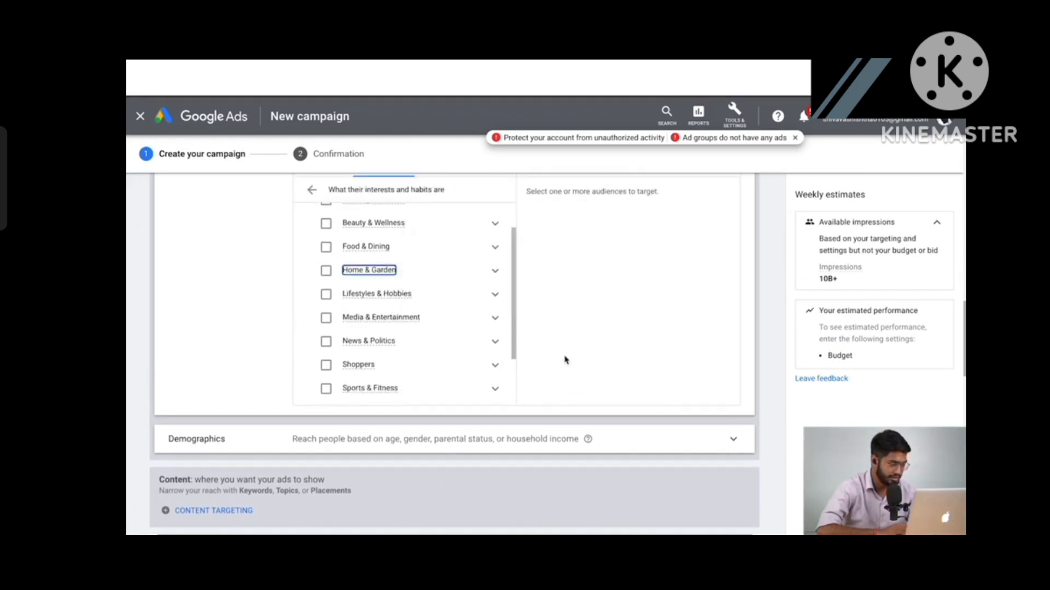
pyautogui.scroll(-1, 463, 348)
pyautogui.scroll(-3, 462, 349)
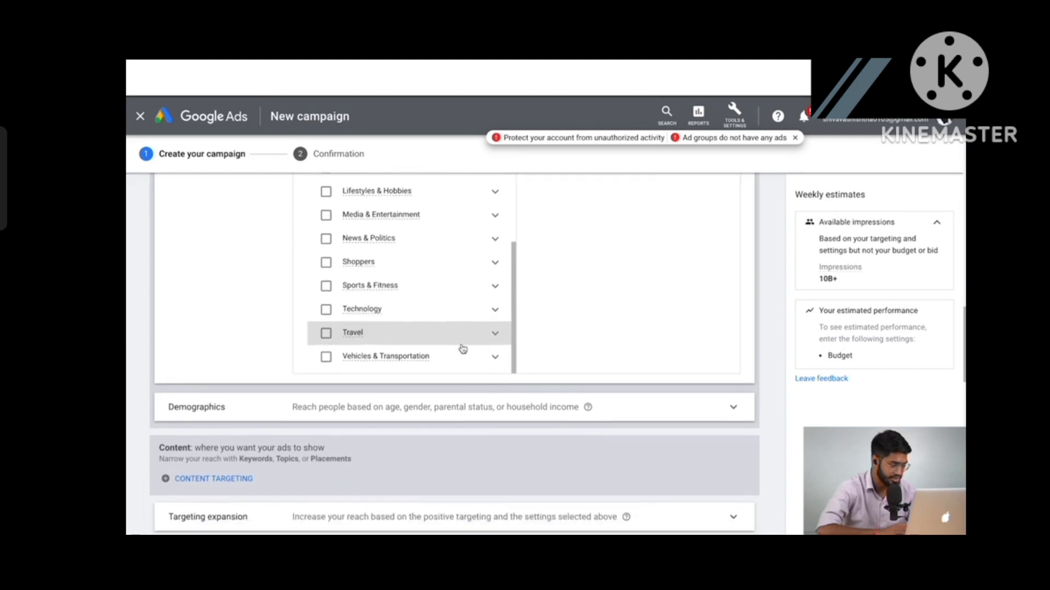
pyautogui.scroll(3, 463, 349)
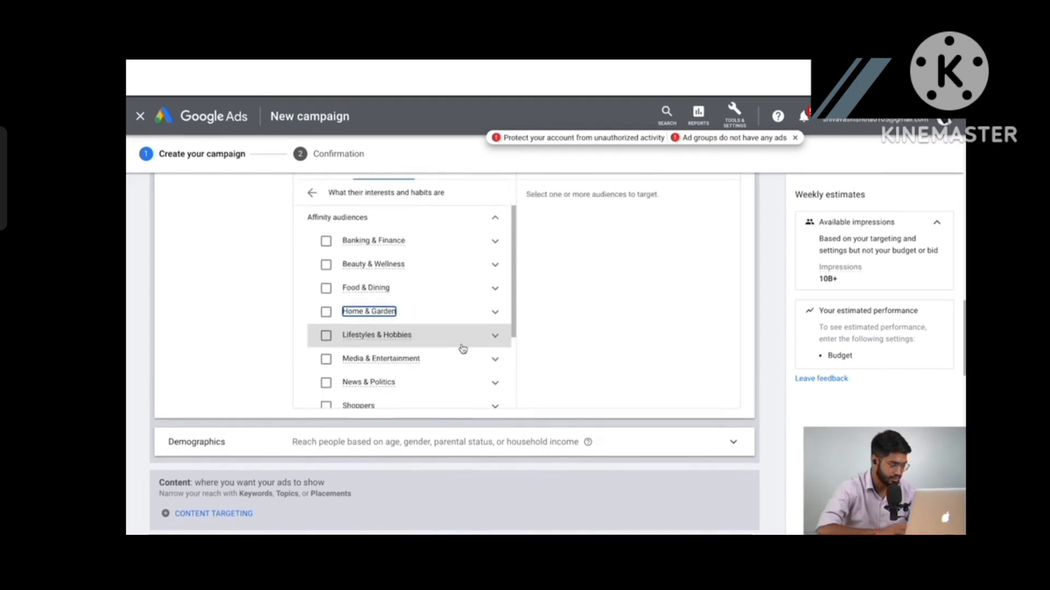
pyautogui.scroll(1, 586, 276)
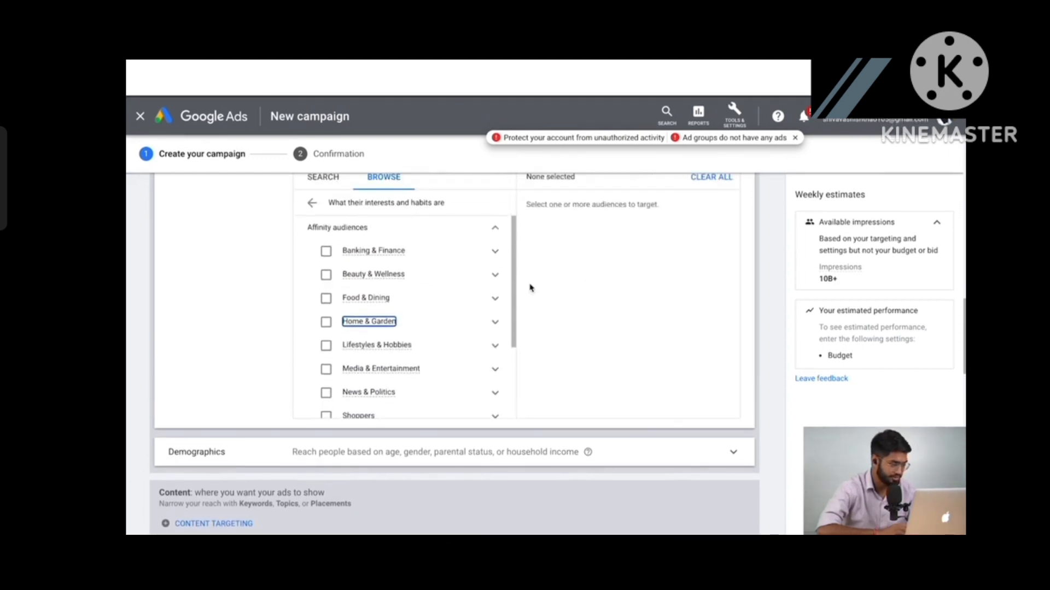
# - Target the Technology affinity audience and expand its subcategories
pyautogui.scroll(-1, 514, 268)
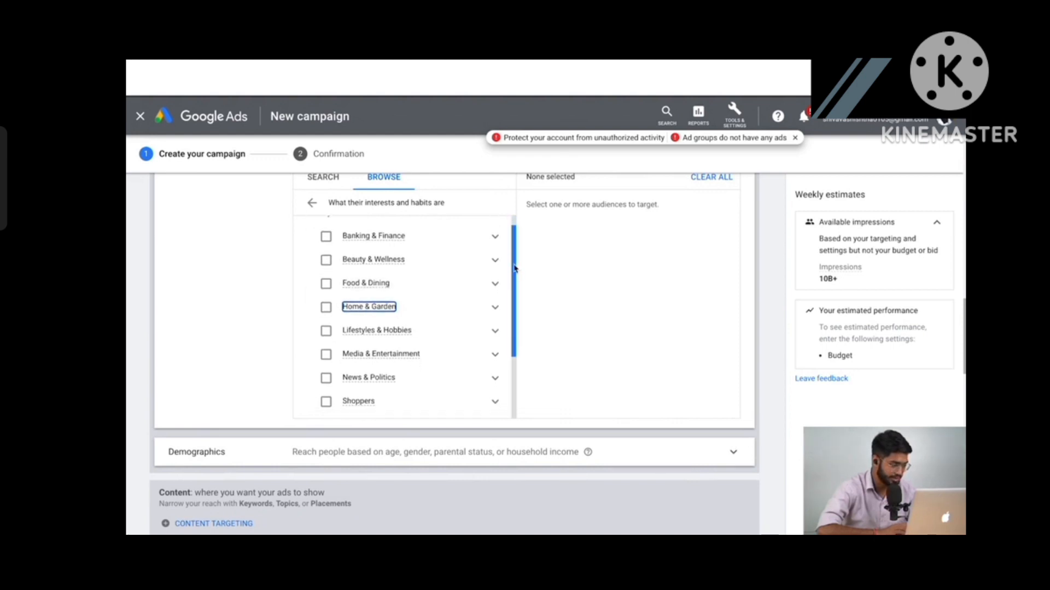
pyautogui.scroll(-3, 514, 268)
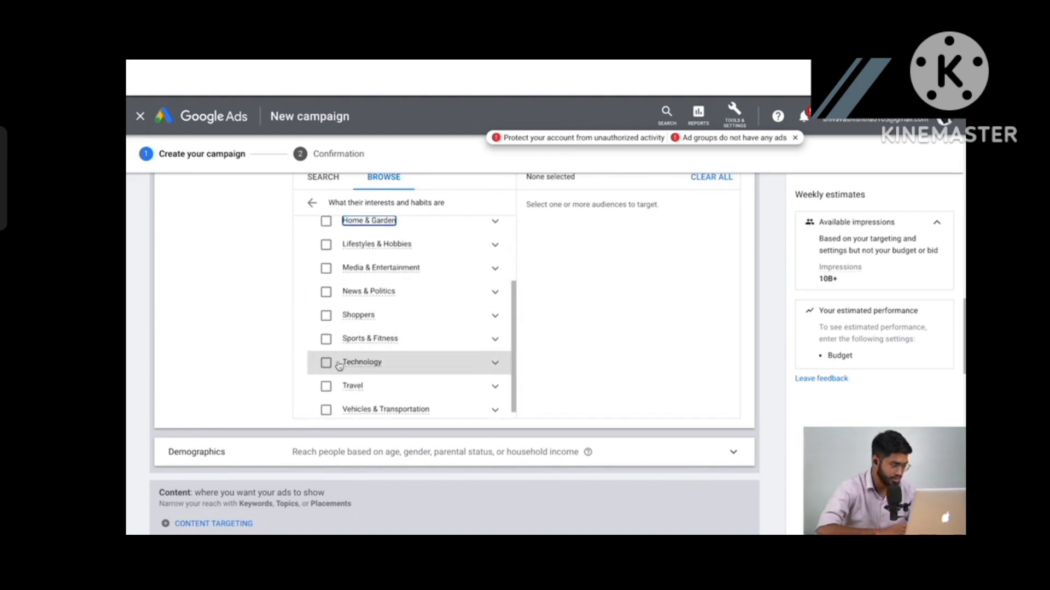
pyautogui.click(326, 364)
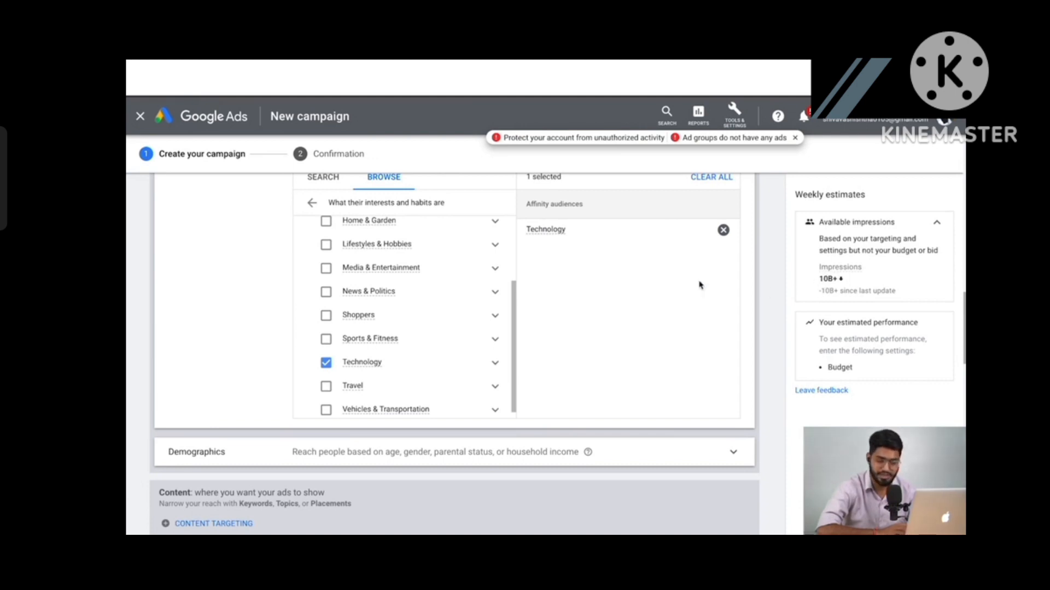
pyautogui.click(496, 365)
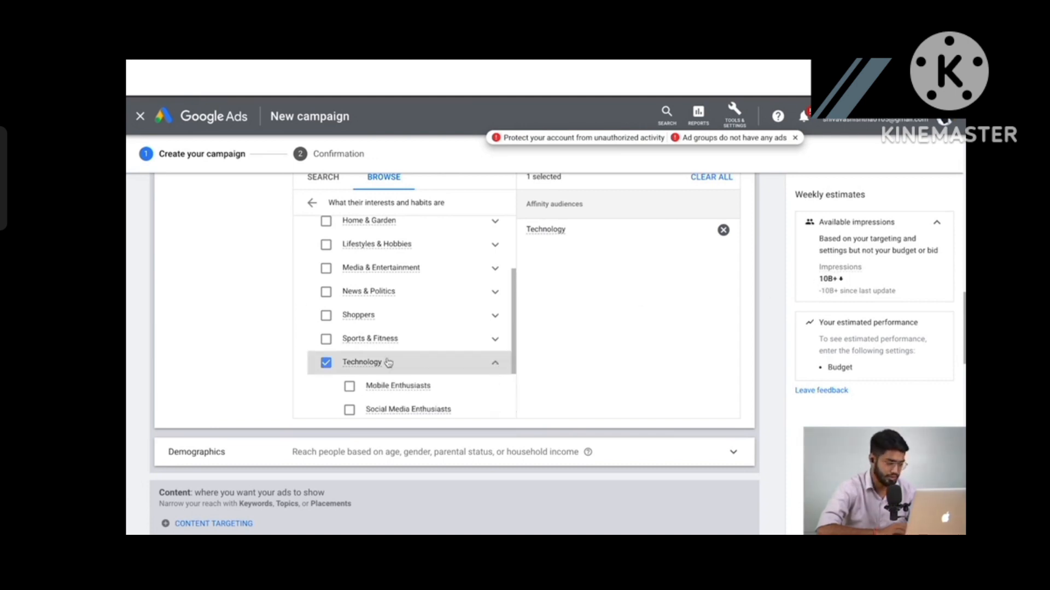
pyautogui.scroll(-2, 388, 362)
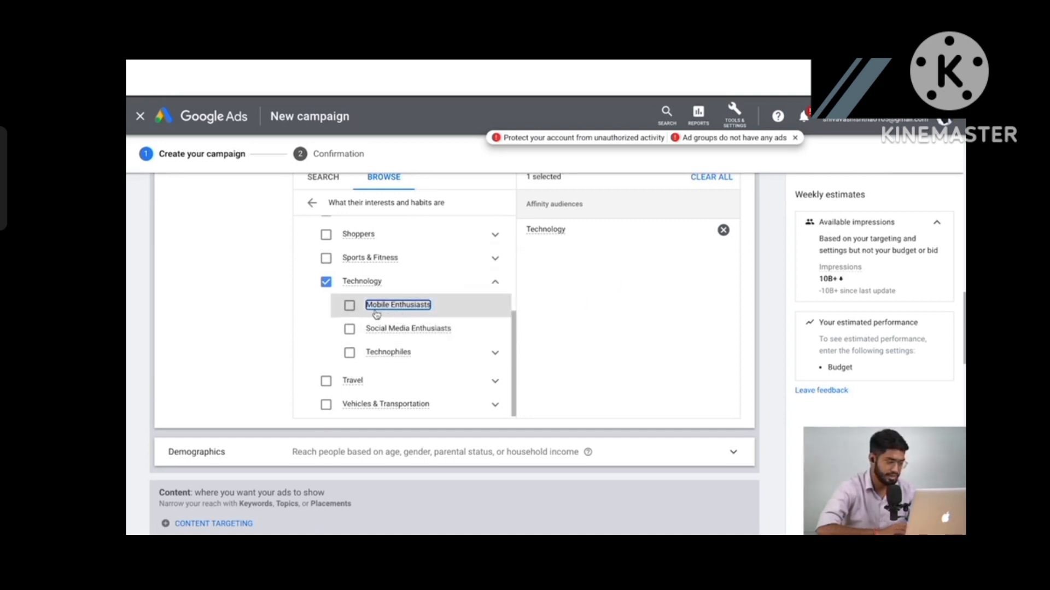
# - Expand Technophiles, target the Social Media Enthusiasts affinity audience and deselect its parent Technology audience
pyautogui.click(495, 356)
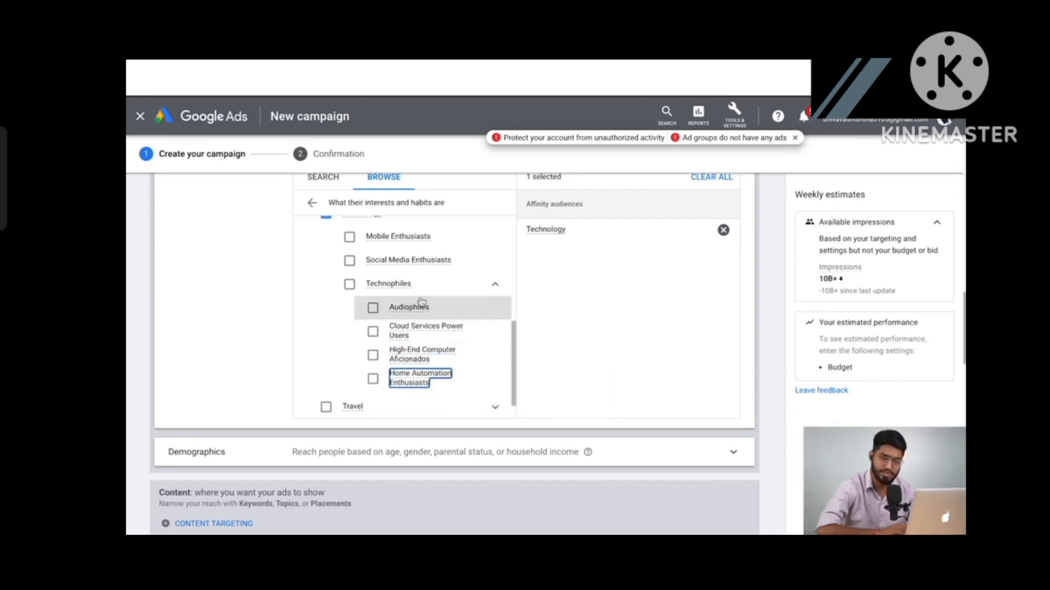
pyautogui.scroll(1, 391, 306)
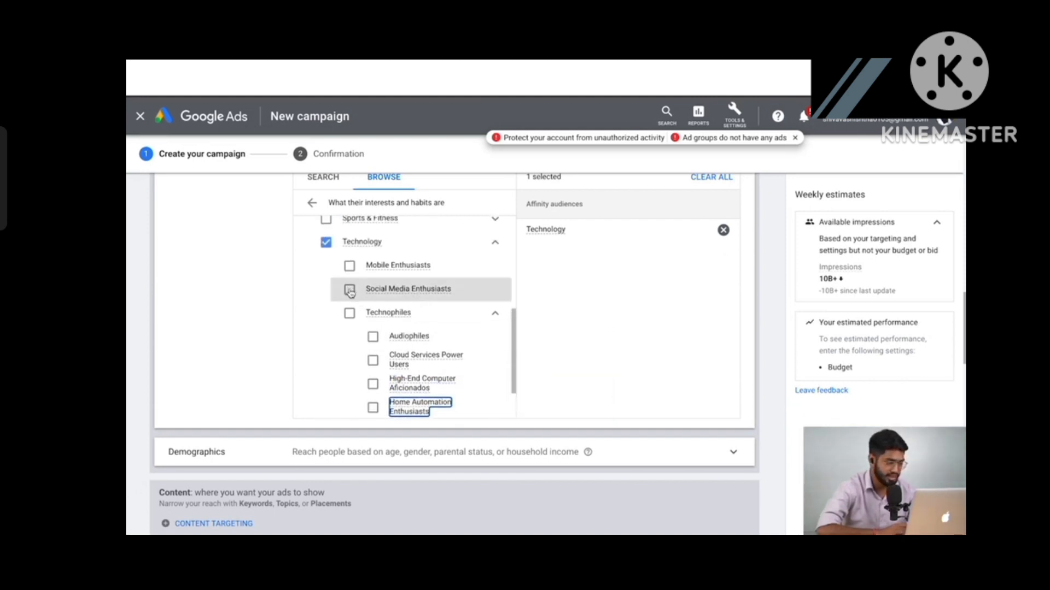
pyautogui.click(350, 289)
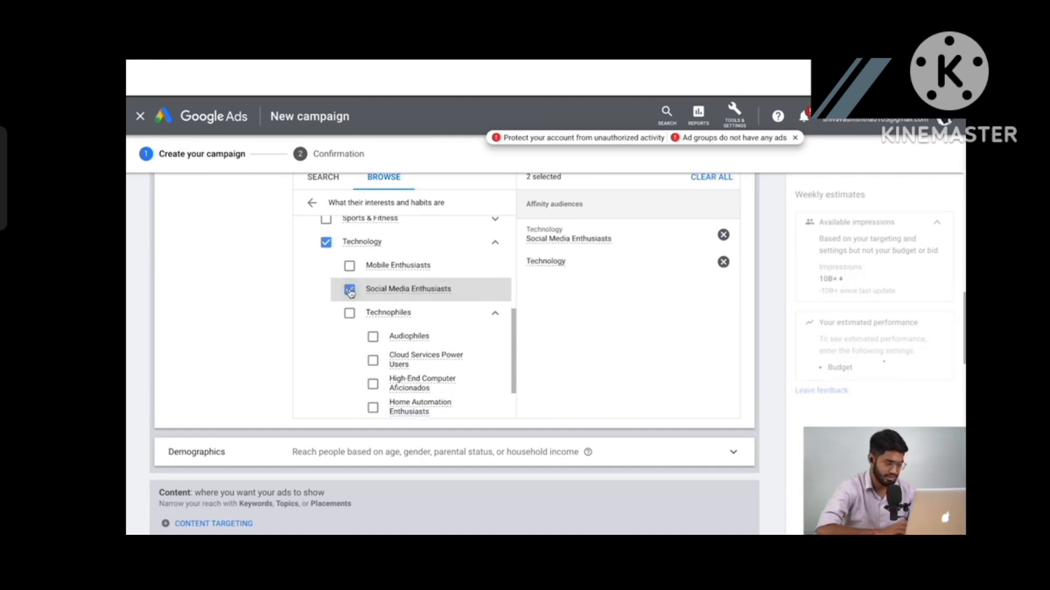
pyautogui.click(327, 244)
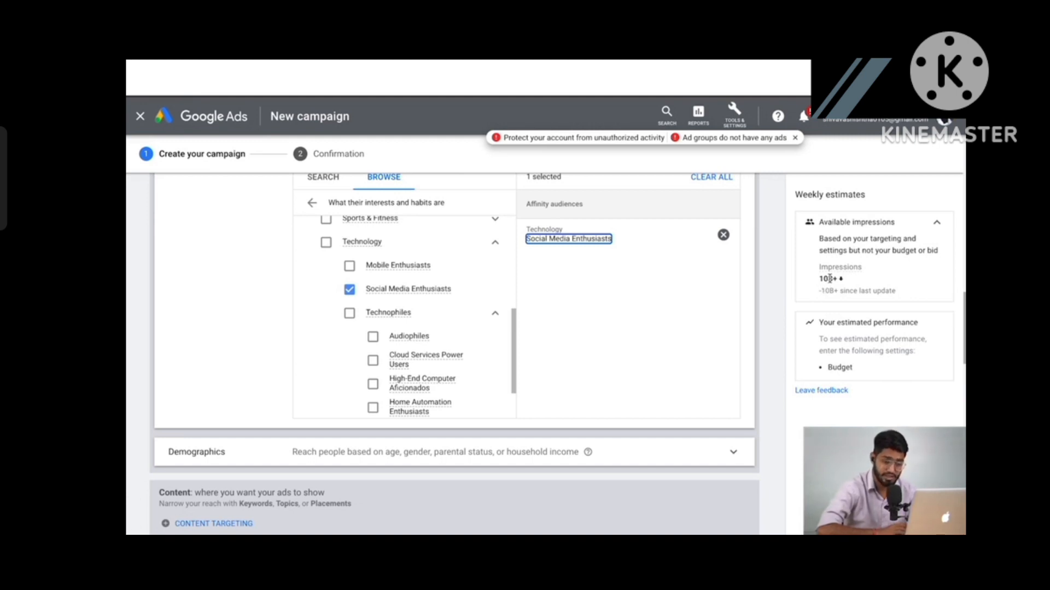
# - Remove the Social Media Enthusiasts audience from the targeted audiences
pyautogui.scroll(-5, 438, 319)
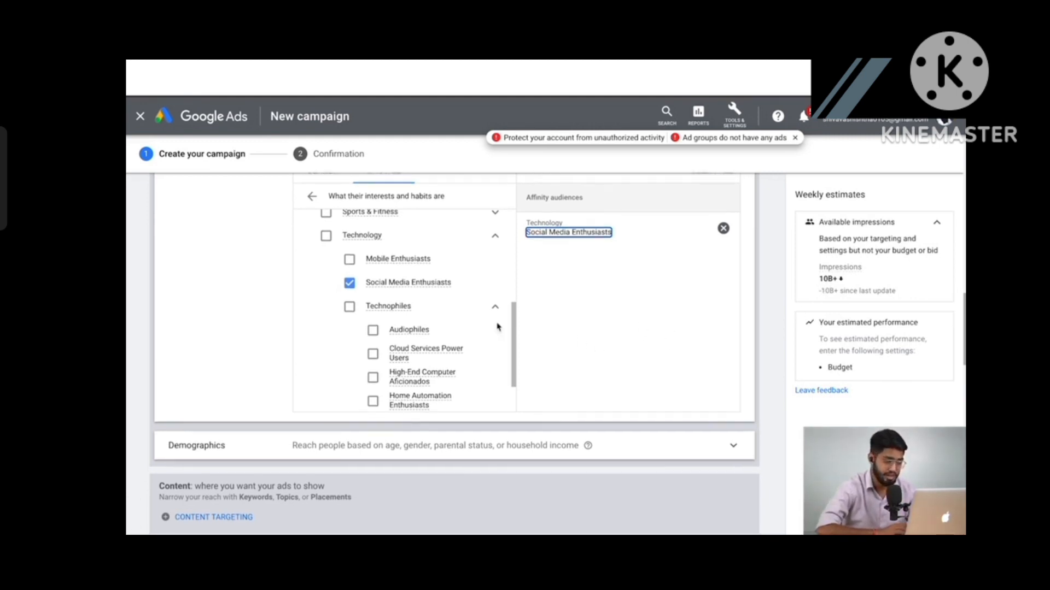
pyautogui.scroll(5, 218, 297)
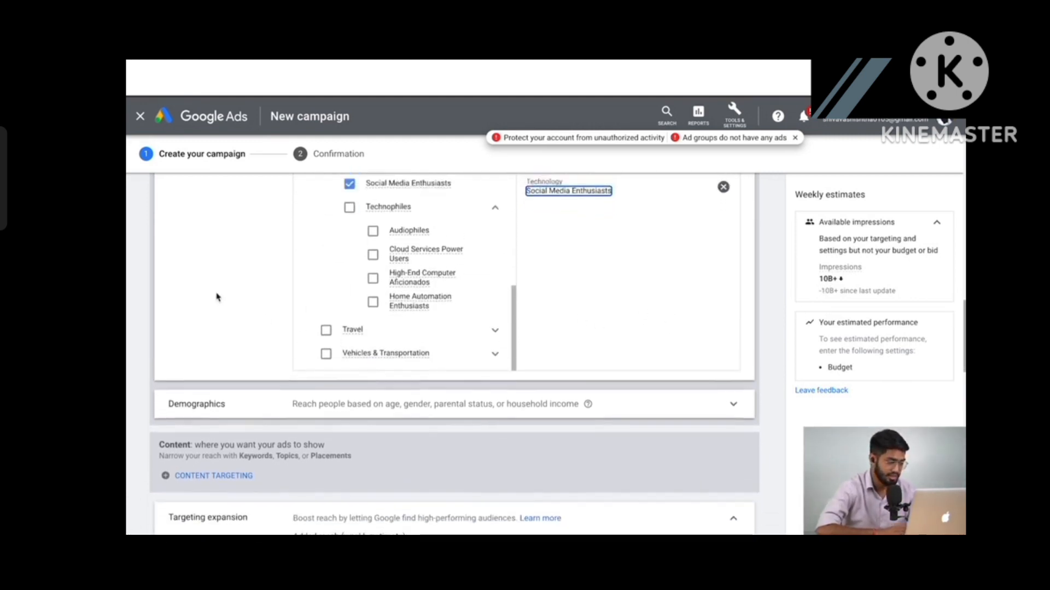
pyautogui.scroll(-2, 217, 296)
pyautogui.scroll(-1, 217, 297)
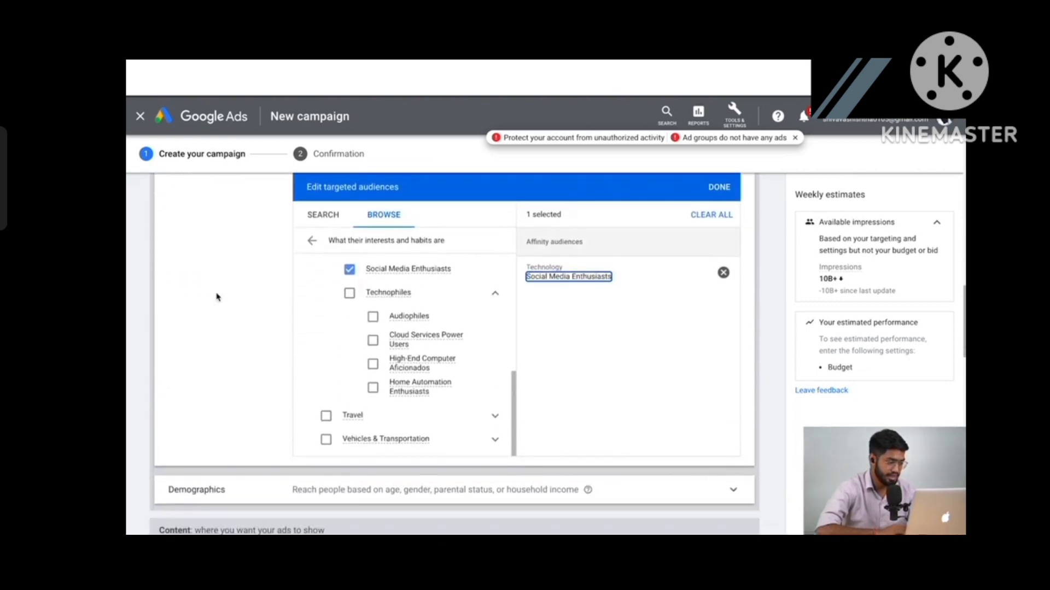
pyautogui.click(350, 269)
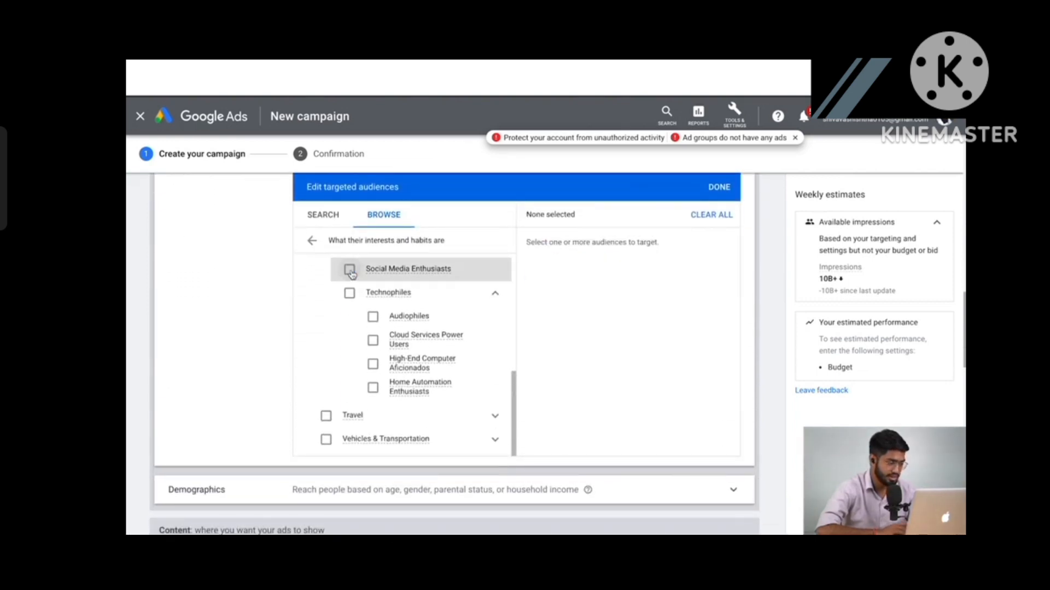
# - Browse the in-market audiences and target Camera Lenses within the Cameras subcategory of Consumer Electronics
pyautogui.click(313, 240)
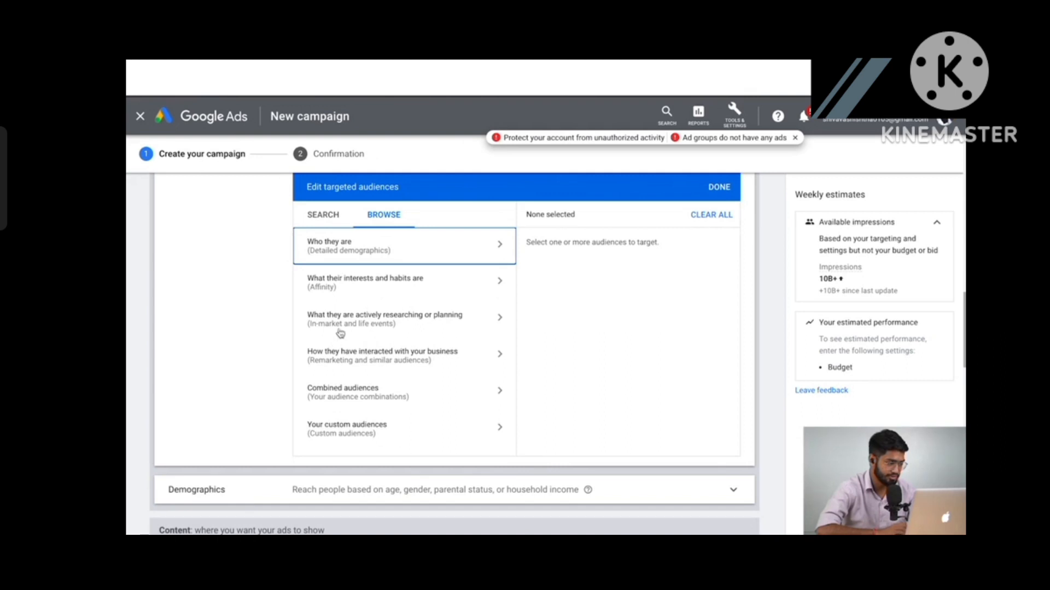
pyautogui.click(356, 326)
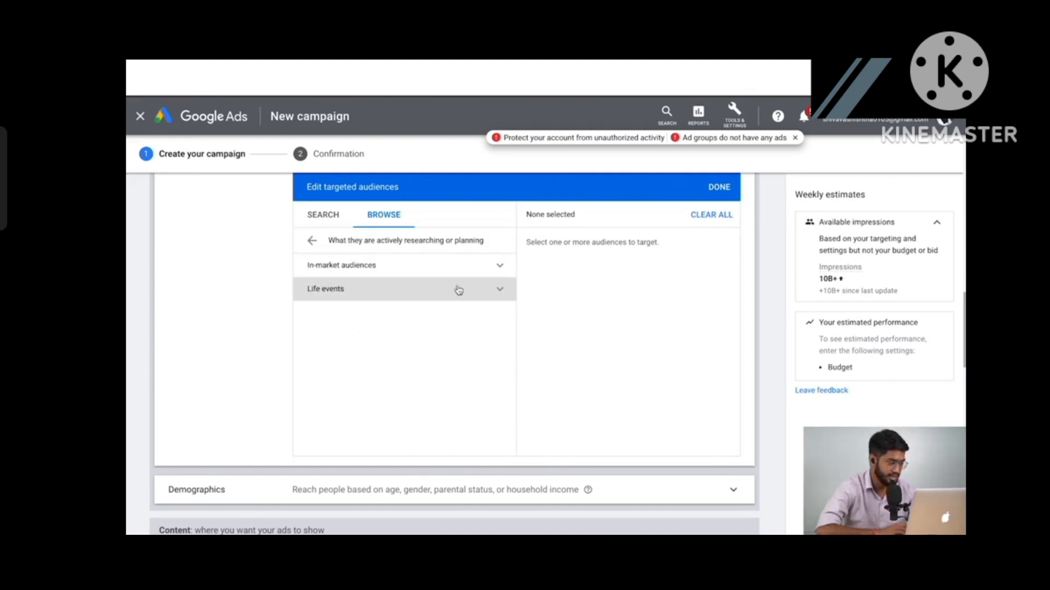
pyautogui.click(394, 271)
pyautogui.scroll(-5, 457, 356)
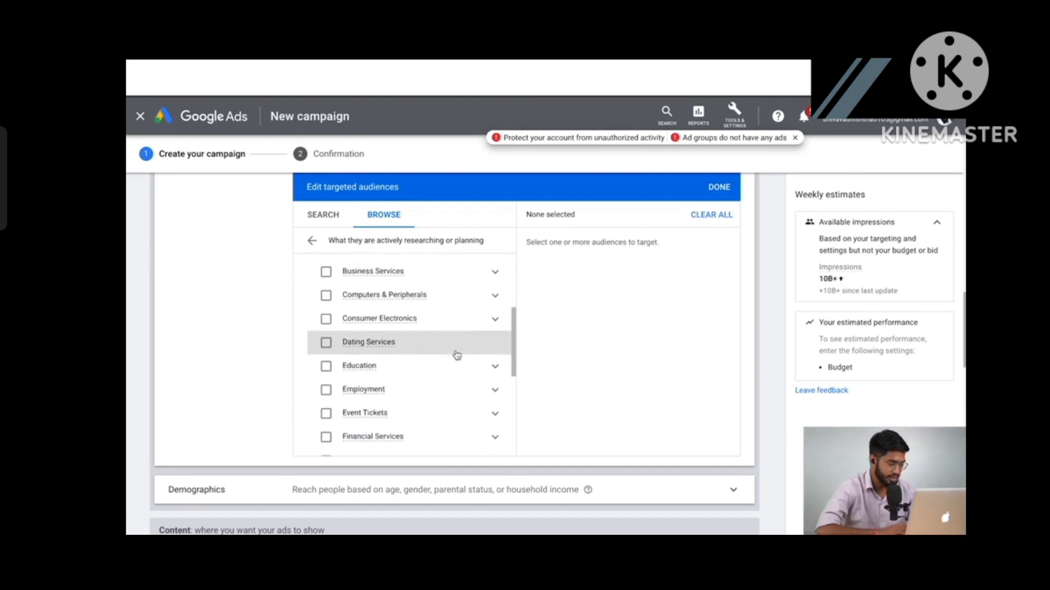
pyautogui.scroll(1, 457, 356)
pyautogui.click(495, 363)
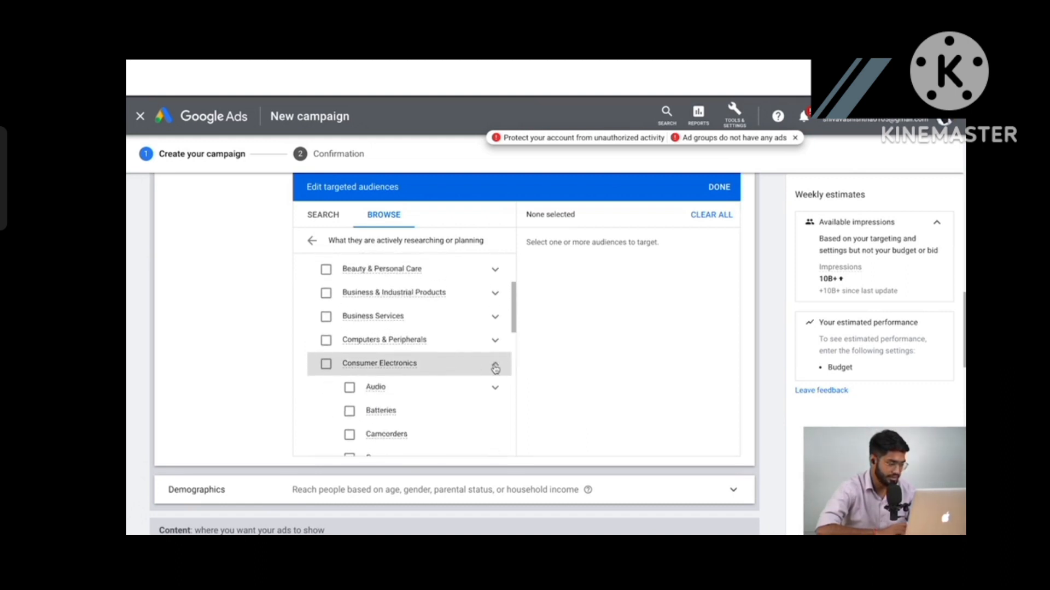
pyautogui.scroll(-3, 495, 367)
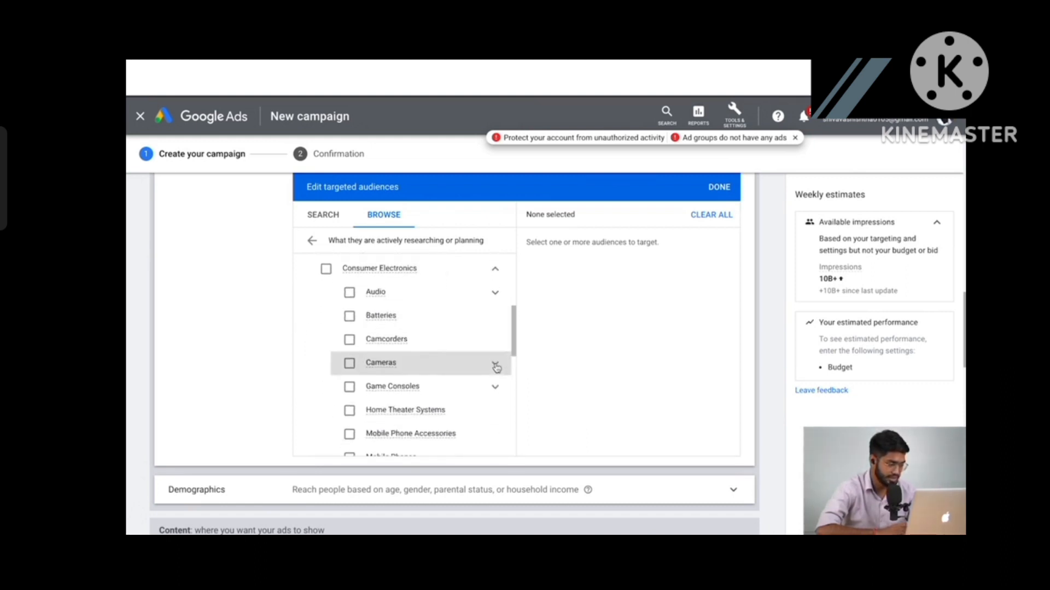
pyautogui.click(495, 366)
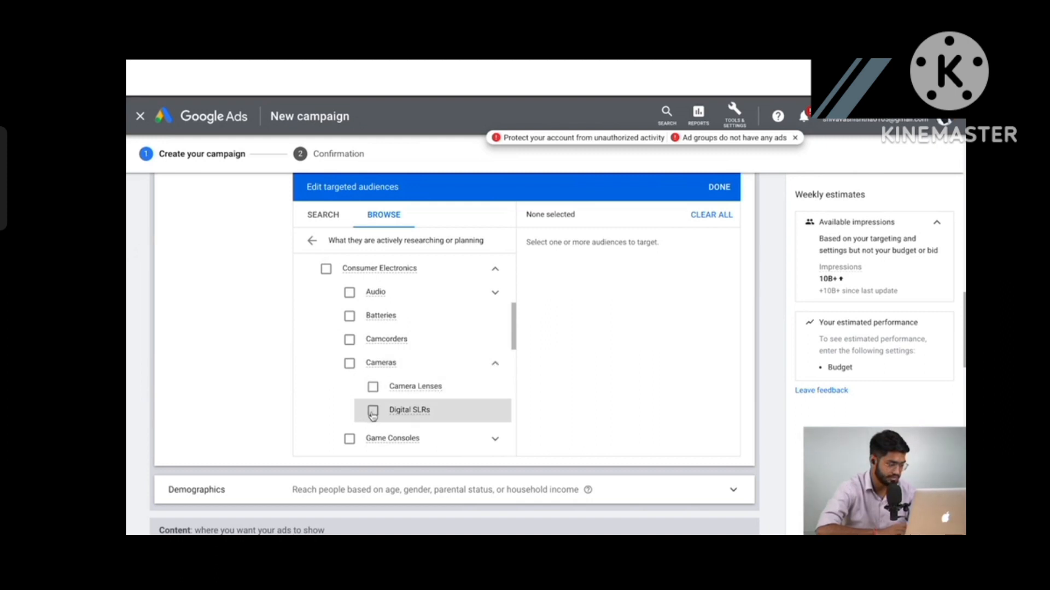
pyautogui.click(372, 388)
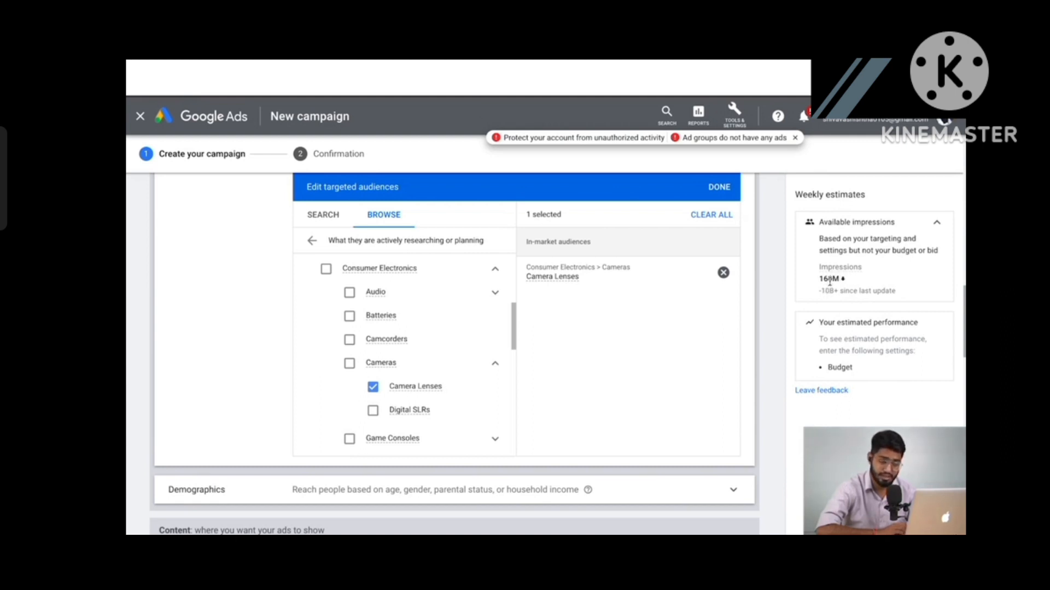
# - Look through the remaining in-market categories and deselect the Camera Lenses audience
pyautogui.click(381, 364)
pyautogui.scroll(-2, 379, 367)
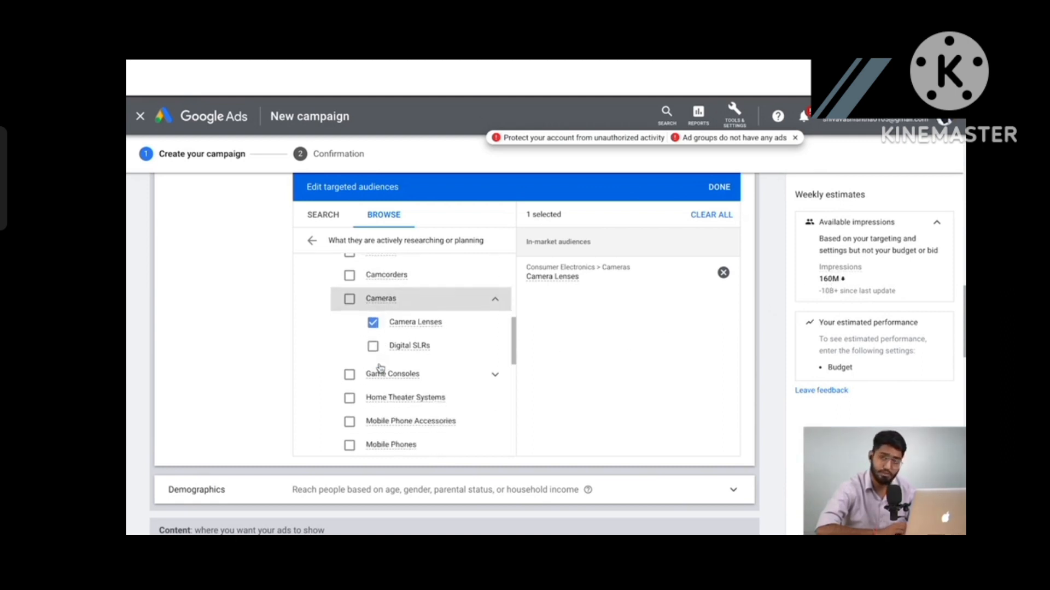
pyautogui.scroll(-5, 380, 368)
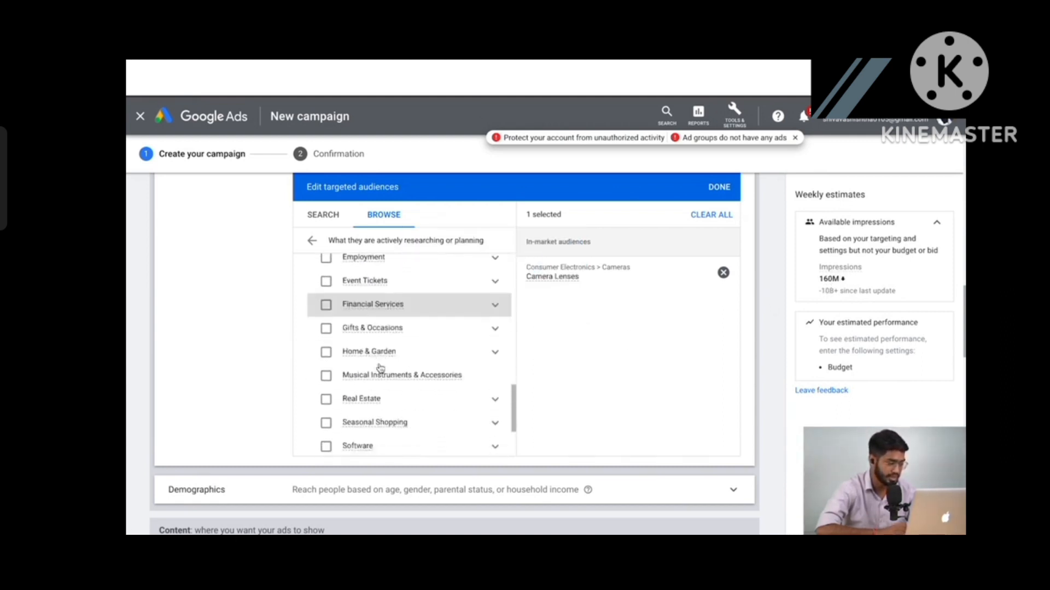
pyautogui.scroll(-5, 381, 367)
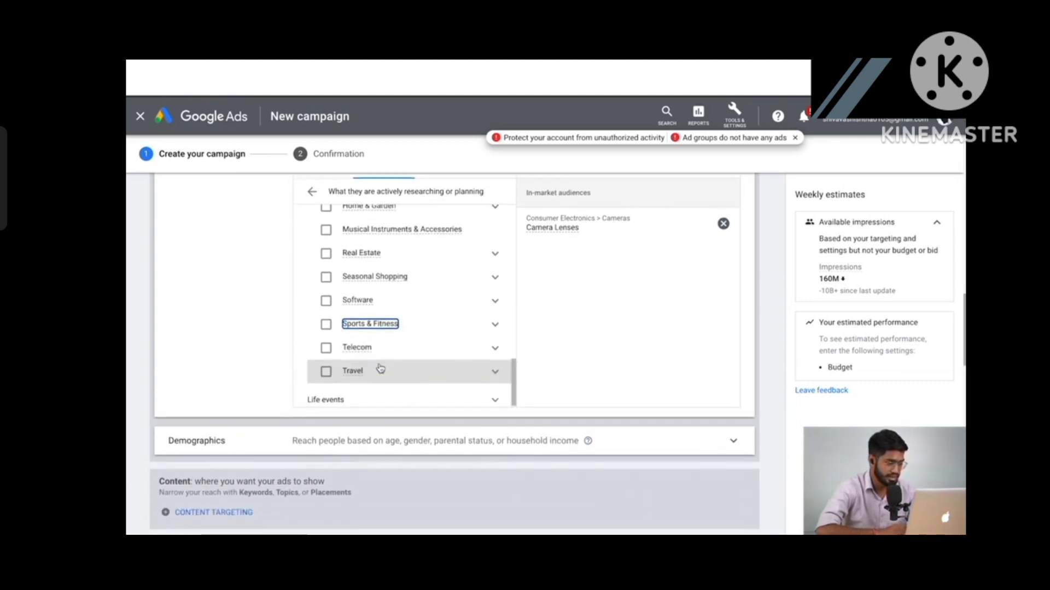
pyautogui.scroll(-1, 393, 305)
pyautogui.scroll(10, 392, 304)
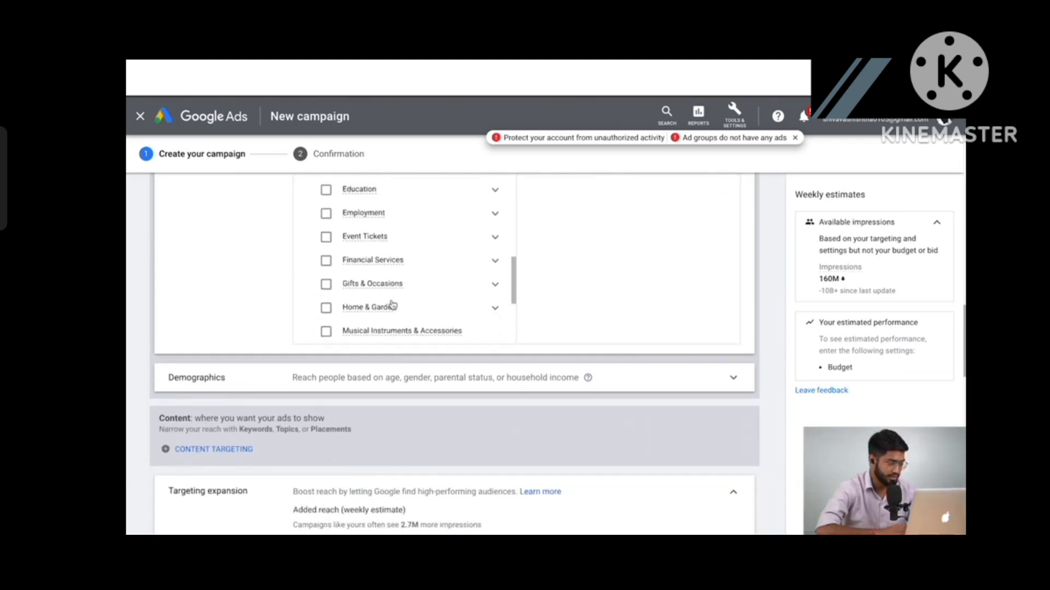
pyautogui.scroll(3, 392, 304)
pyautogui.scroll(-2, 389, 304)
pyautogui.click(390, 295)
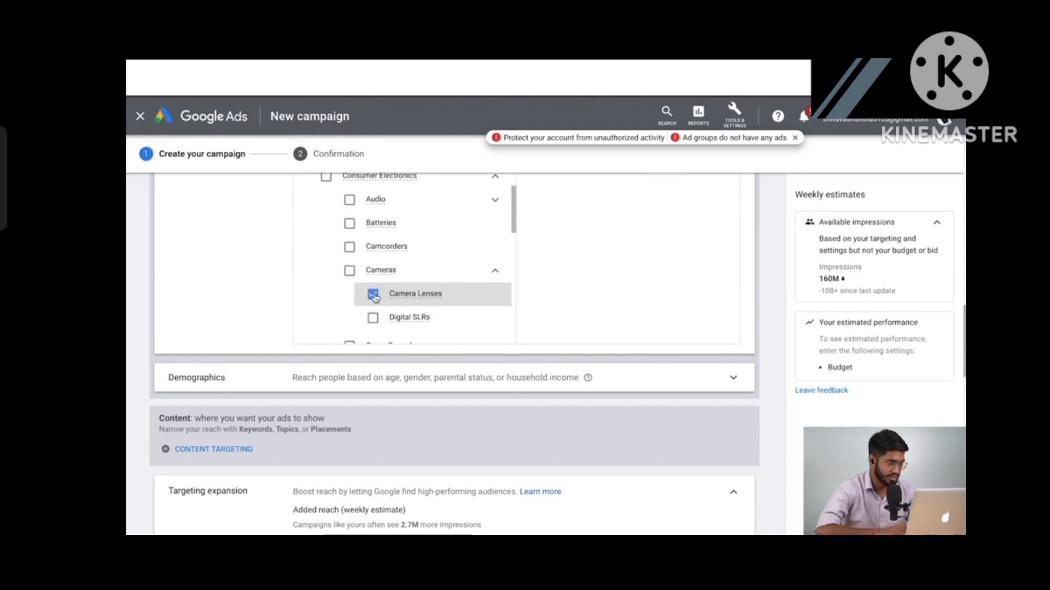
# - Return from the in-market audiences to the audience category overview and clear all targeted audiences
pyautogui.scroll(3, 624, 258)
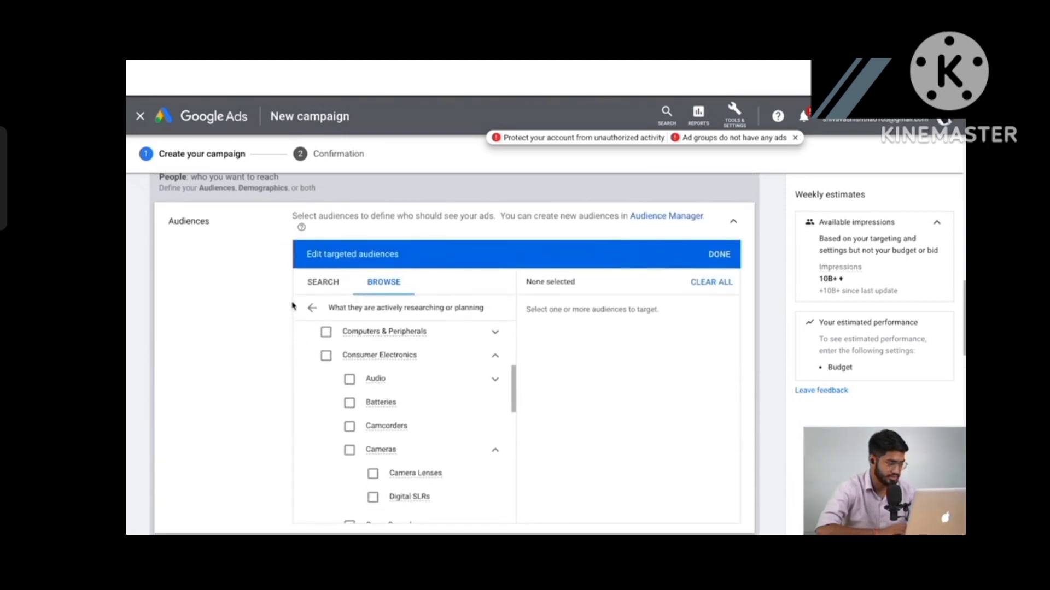
pyautogui.click(313, 309)
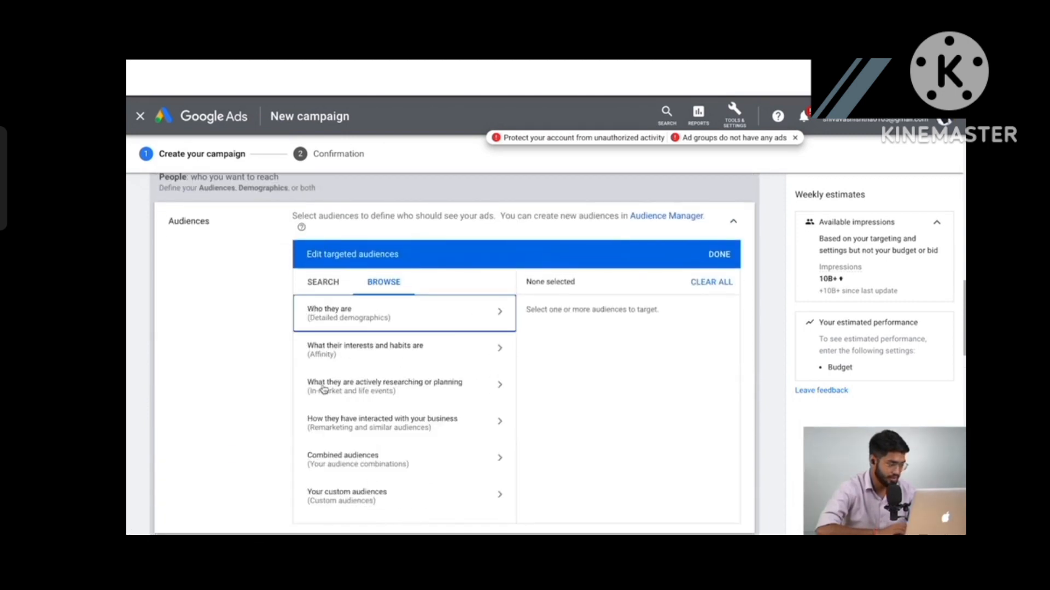
pyautogui.click(342, 394)
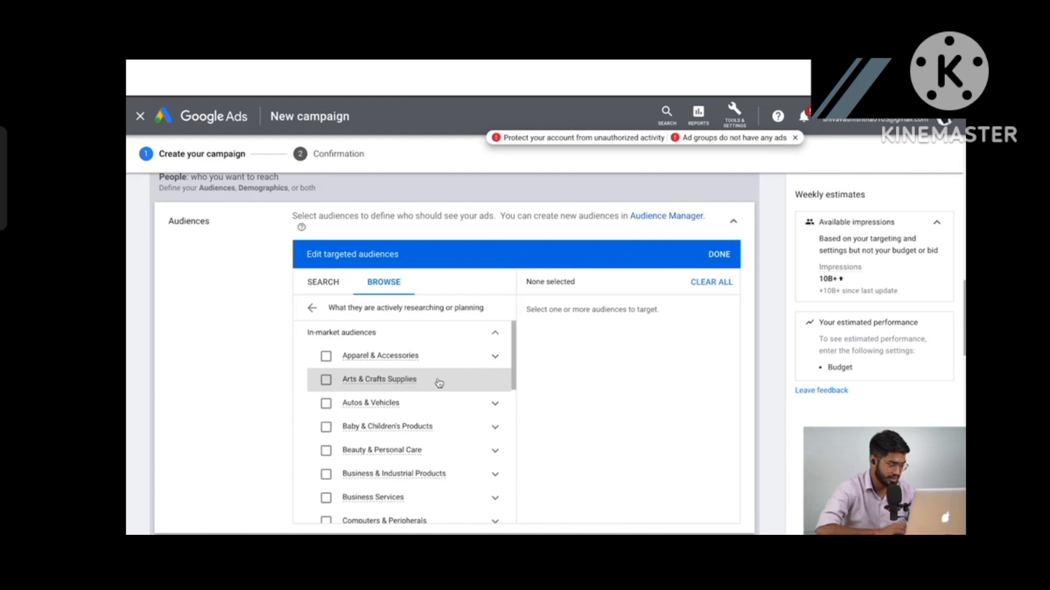
pyautogui.click(311, 309)
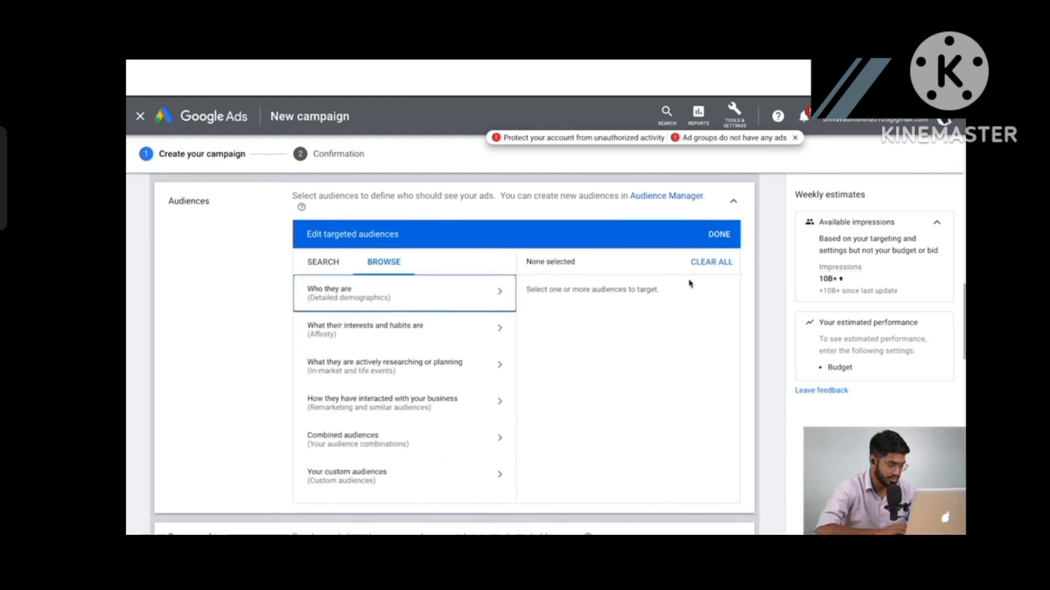
pyautogui.click(721, 265)
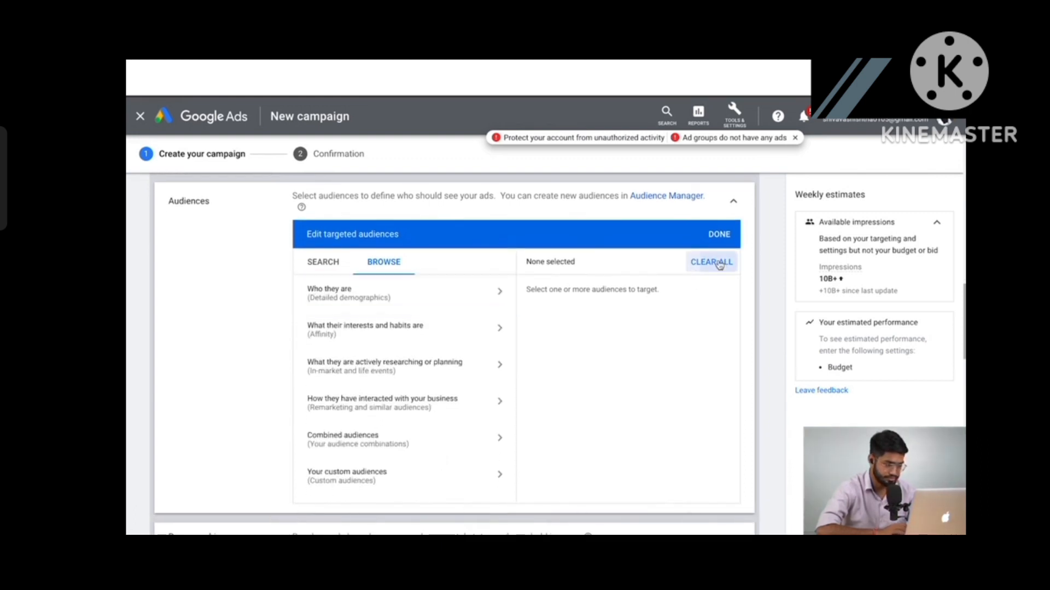
# - Examine the life events audiences, including the College Graduation subcategories, among what people are actively researching or planning
pyautogui.click(387, 366)
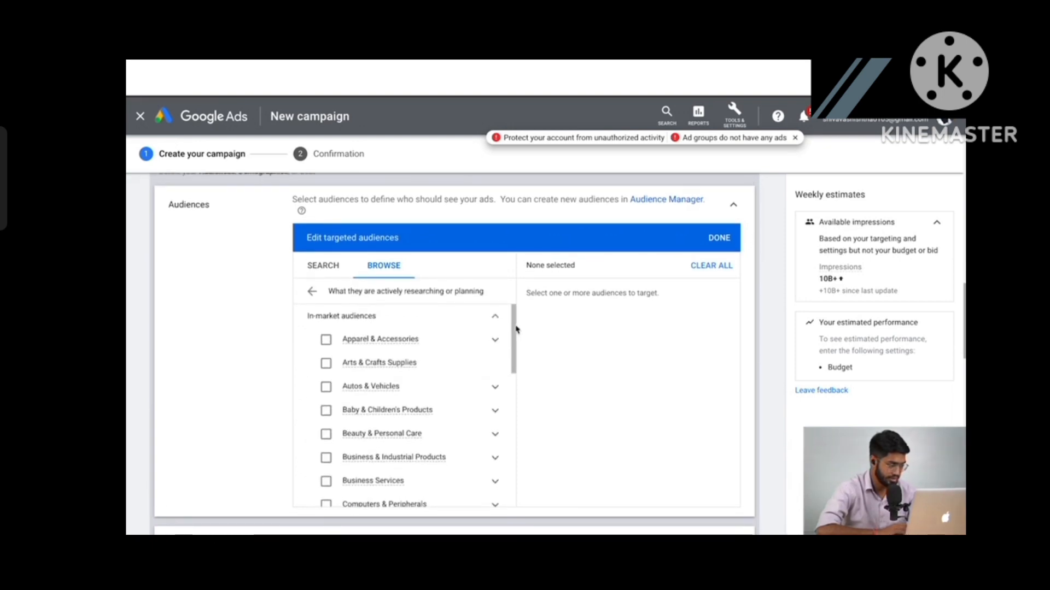
pyautogui.click(495, 319)
pyautogui.click(459, 342)
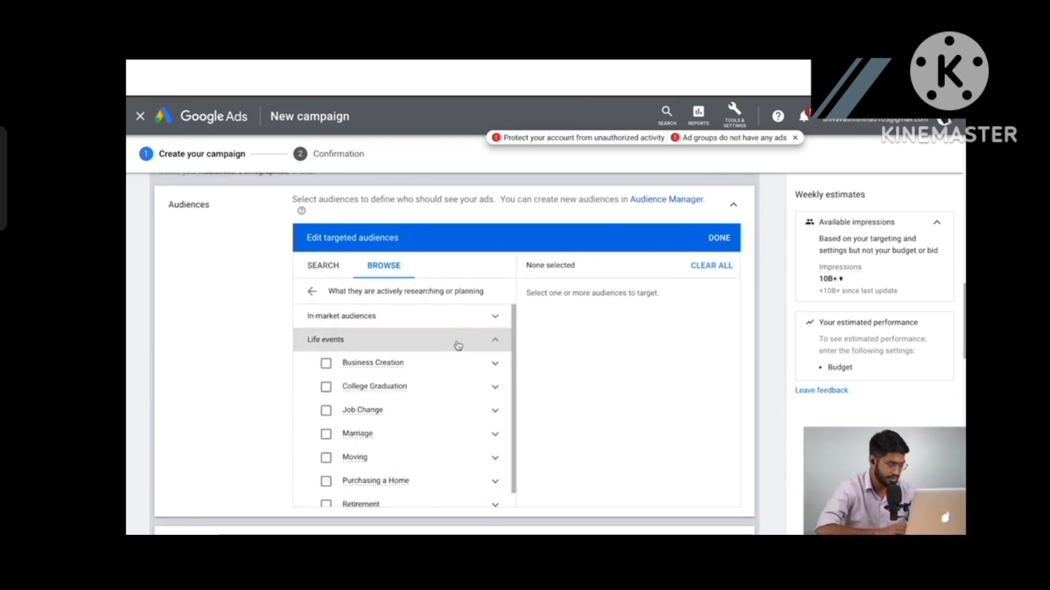
pyautogui.click(375, 391)
pyautogui.scroll(-1, 379, 391)
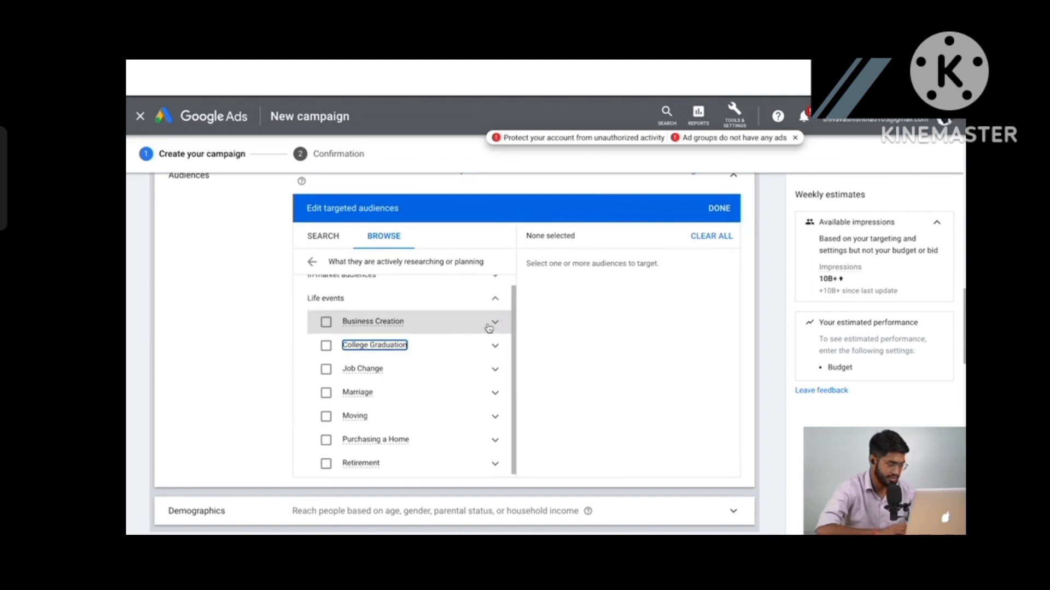
pyautogui.scroll(-1, 470, 359)
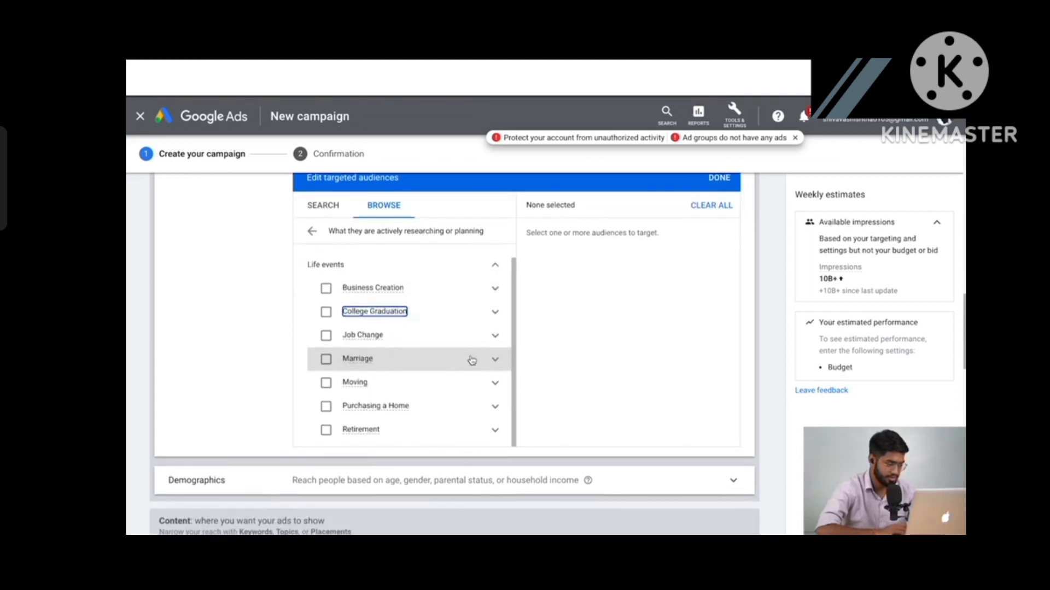
pyautogui.click(495, 314)
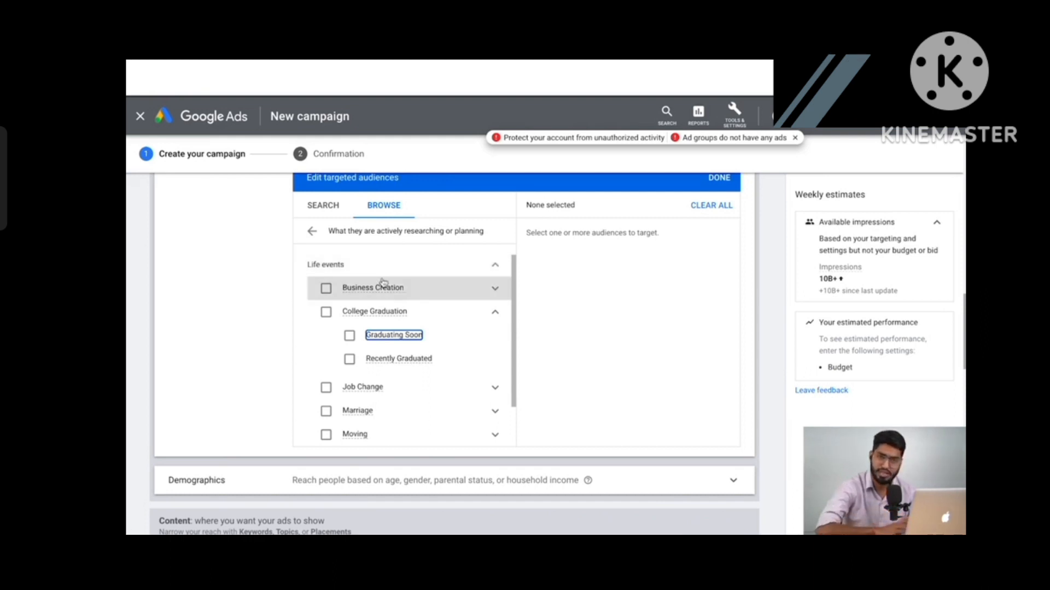
pyautogui.click(417, 269)
# - Check which remarketing and similar audiences are available based on interaction with the business
pyautogui.click(310, 232)
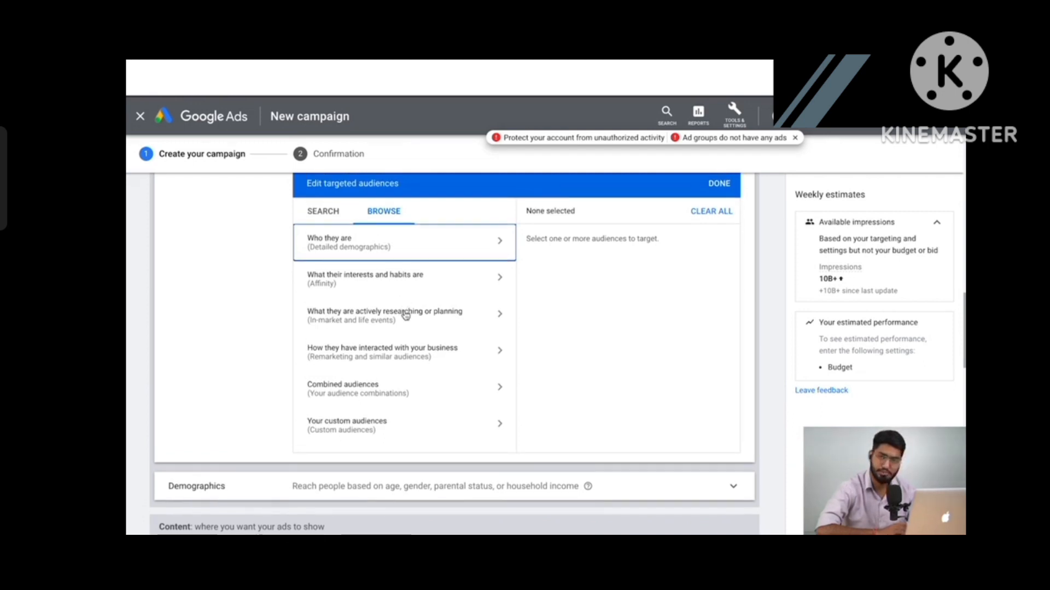
pyautogui.scroll(-1, 403, 309)
pyautogui.click(384, 324)
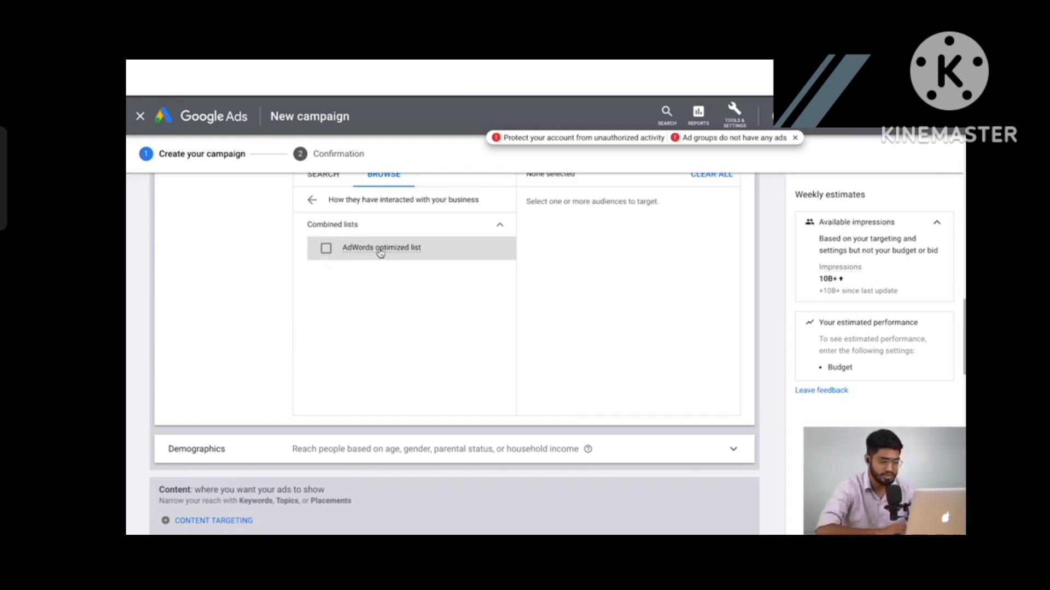
pyautogui.click(312, 201)
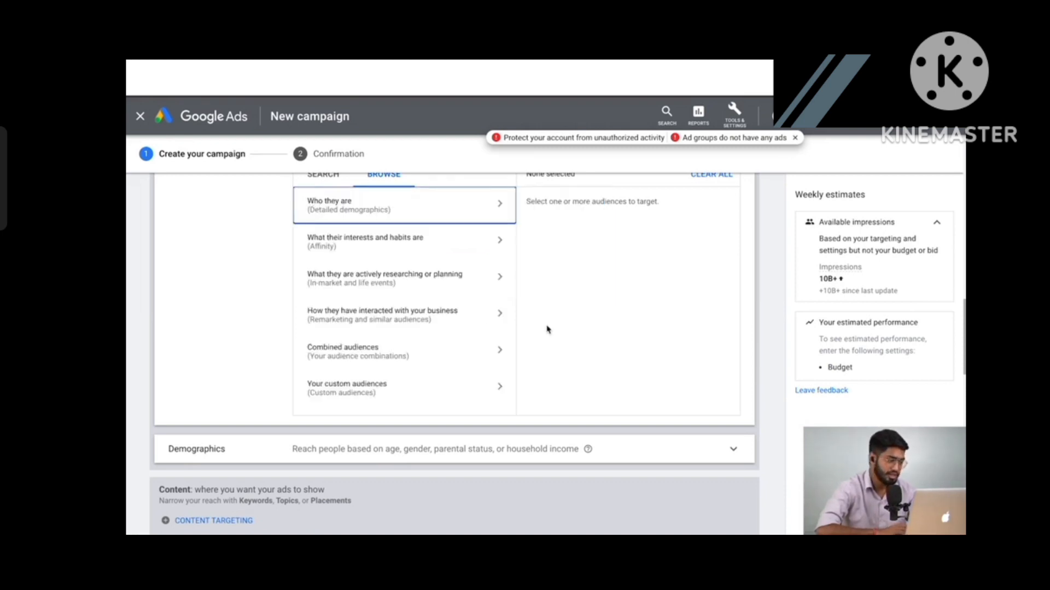
# - Open the targeted demographics settings for gender, age, parental status and household income
pyautogui.scroll(2, 546, 329)
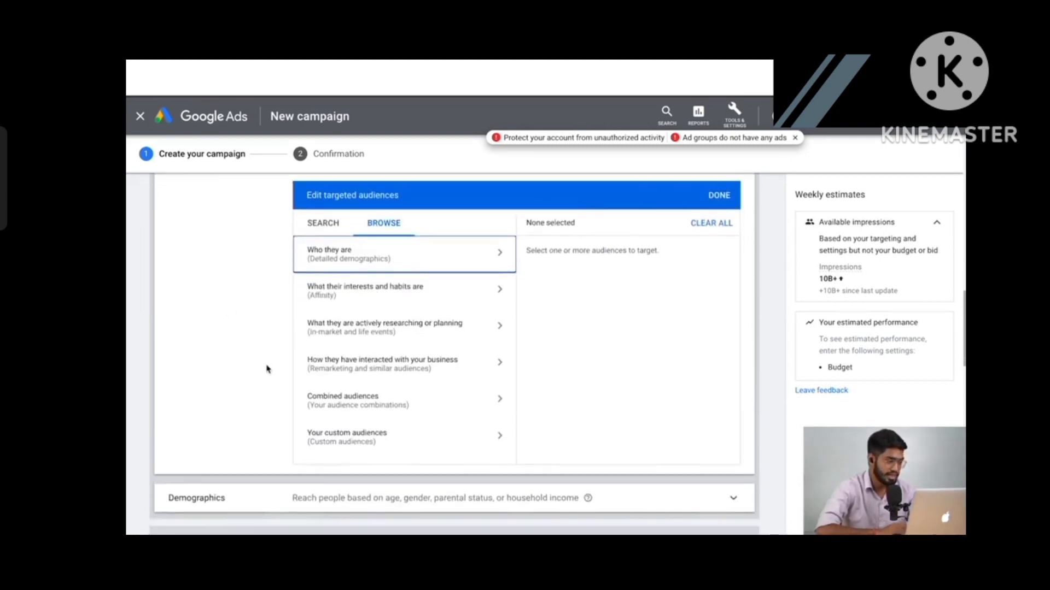
pyautogui.scroll(-3, 266, 369)
pyautogui.click(478, 343)
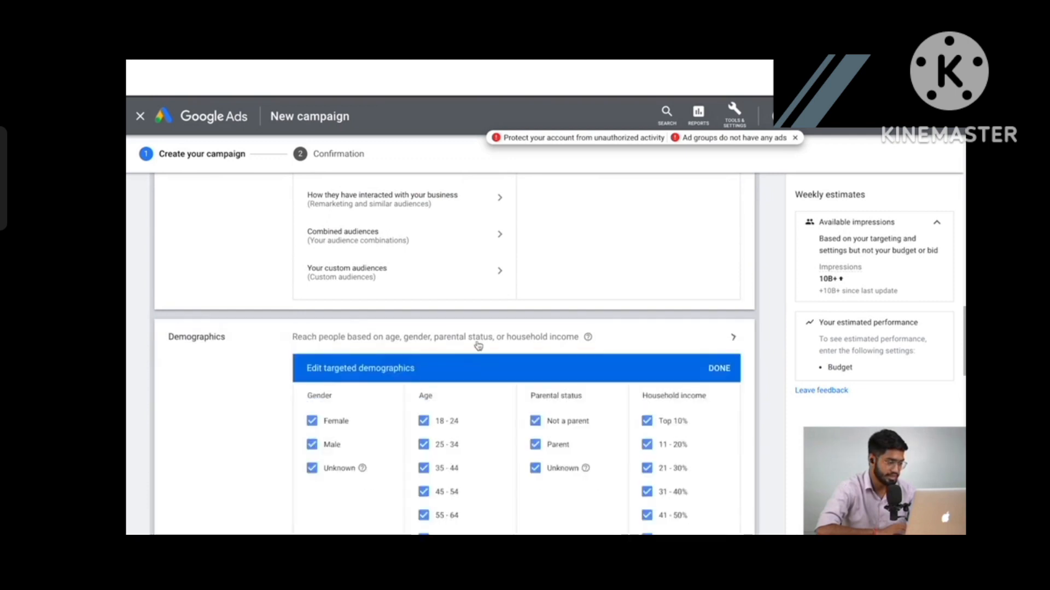
# - Limit the targeted gender to Male by excluding Female and Unknown from the demographics
pyautogui.scroll(-3, 487, 352)
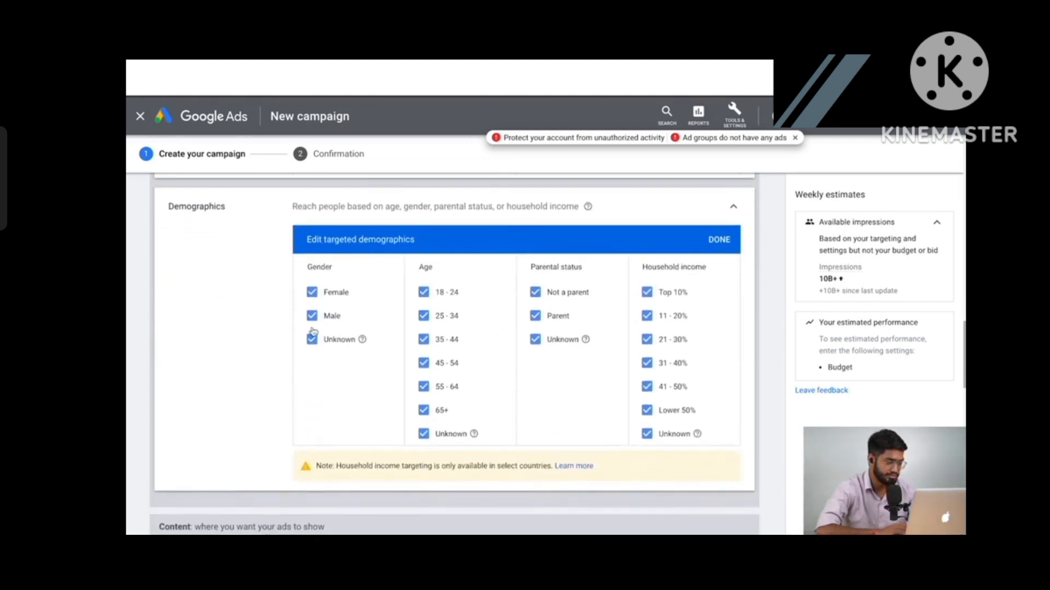
pyautogui.click(311, 292)
pyautogui.click(312, 340)
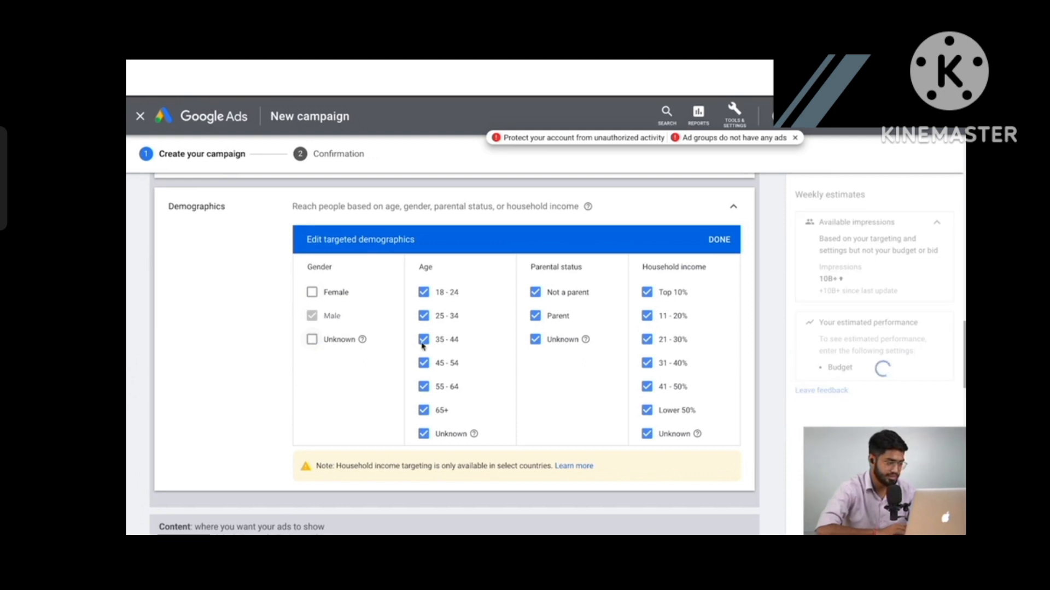
# - Limit the targeted age to 25 - 34 by excluding all other age groups and Unknown
pyautogui.click(424, 293)
pyautogui.click(423, 340)
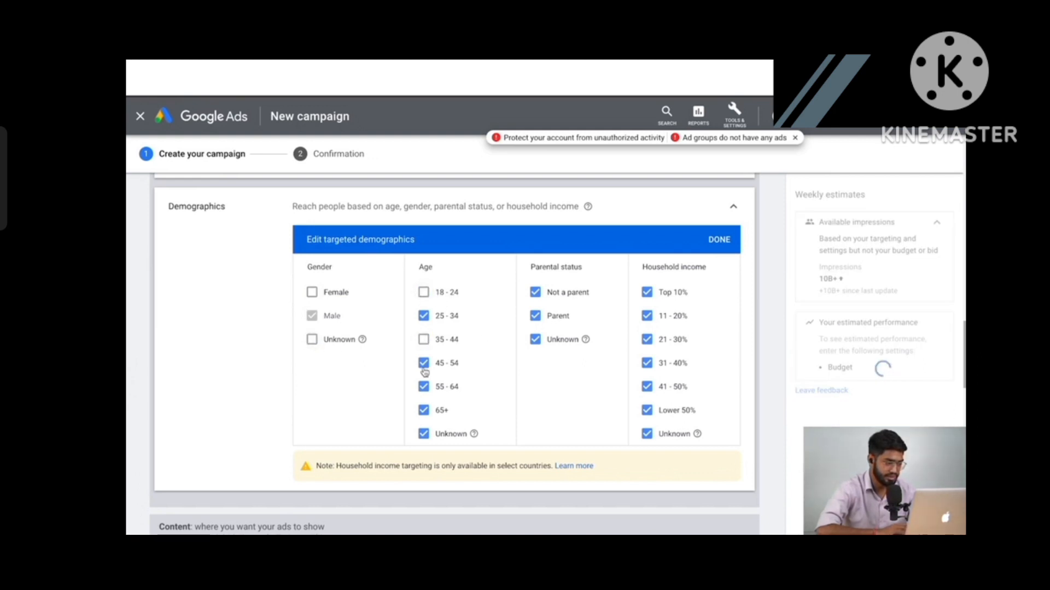
pyautogui.click(425, 365)
pyautogui.click(424, 387)
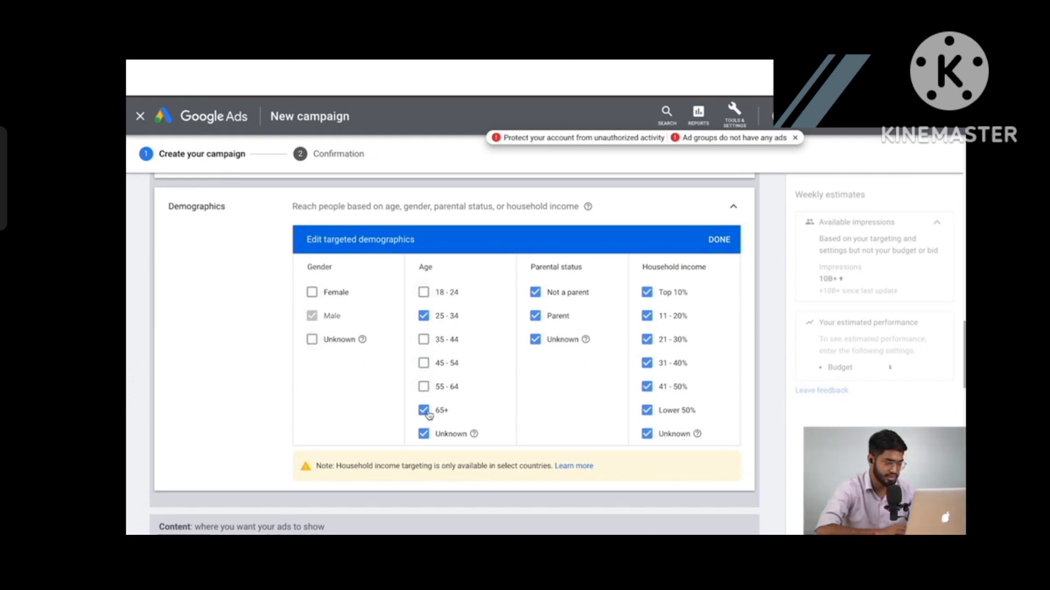
pyautogui.click(425, 410)
pyautogui.click(425, 435)
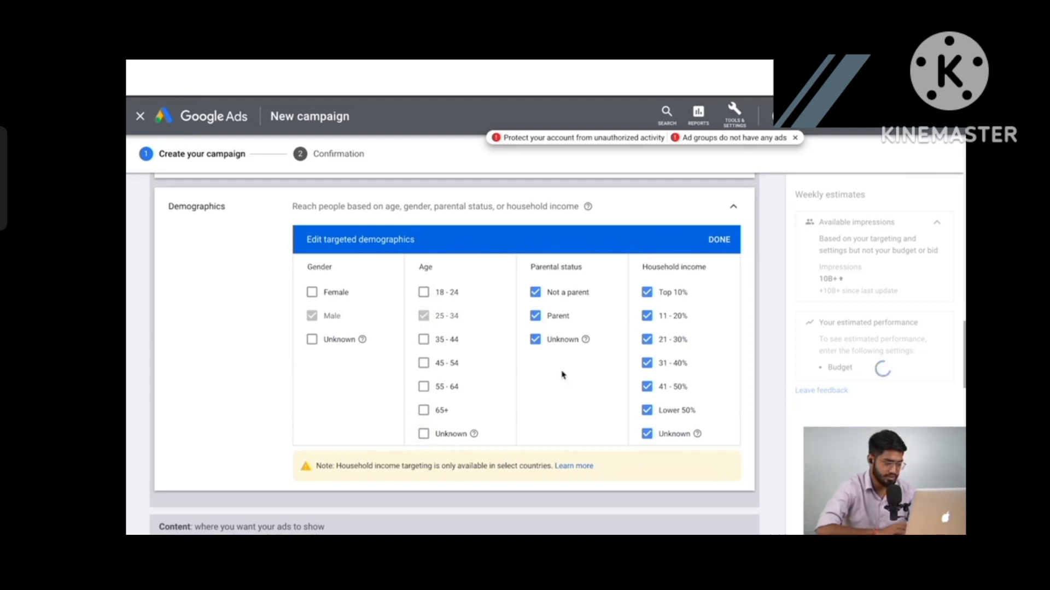
# - Restrict parental status to Parent and household income to 41 - 50%, and save the targeted demographics
pyautogui.click(535, 291)
pyautogui.click(535, 340)
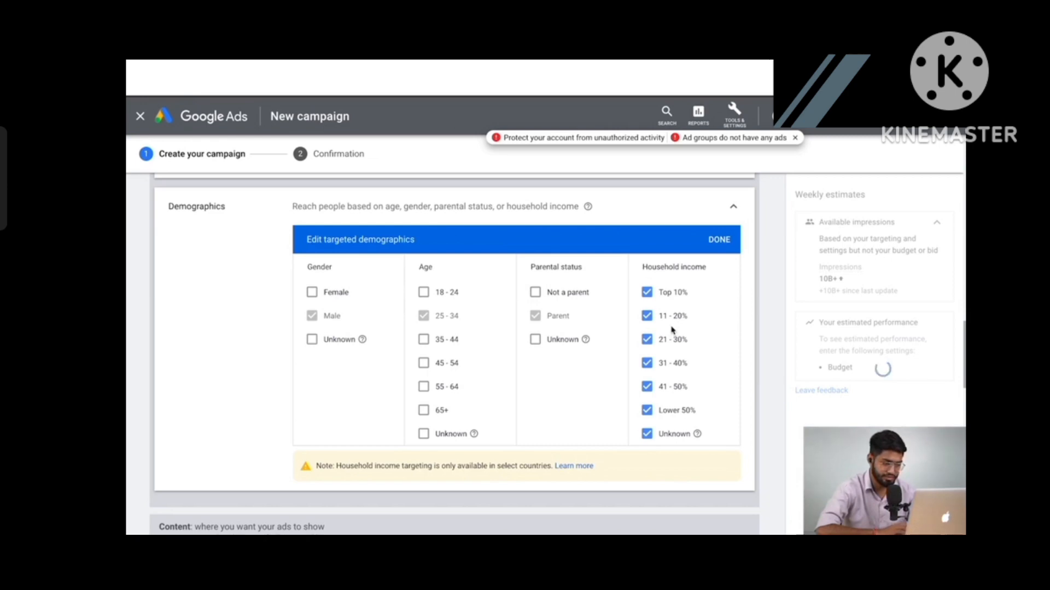
pyautogui.scroll(-1, 682, 317)
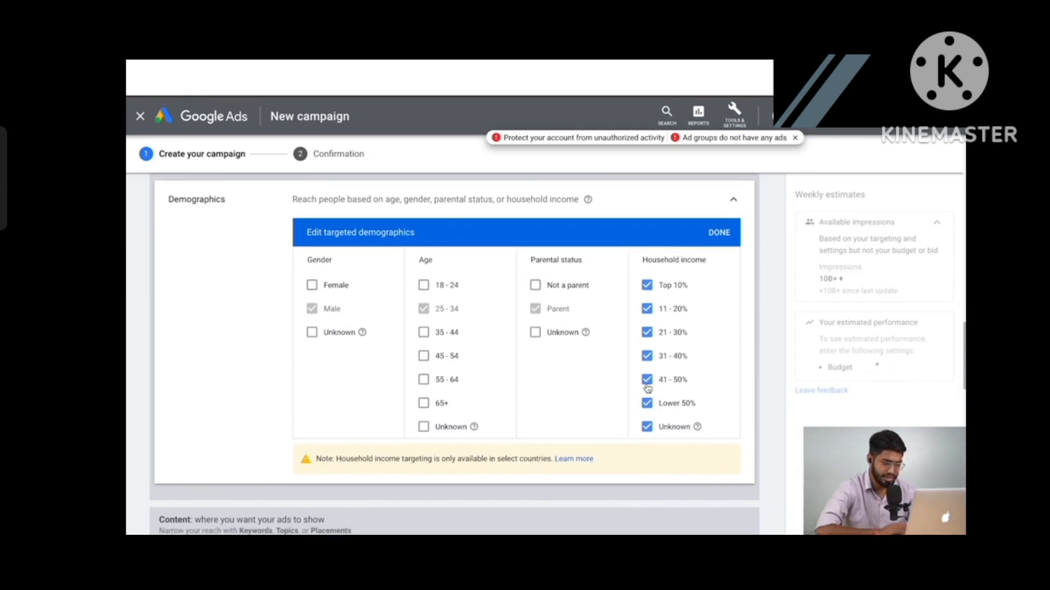
pyautogui.click(647, 426)
pyautogui.click(646, 356)
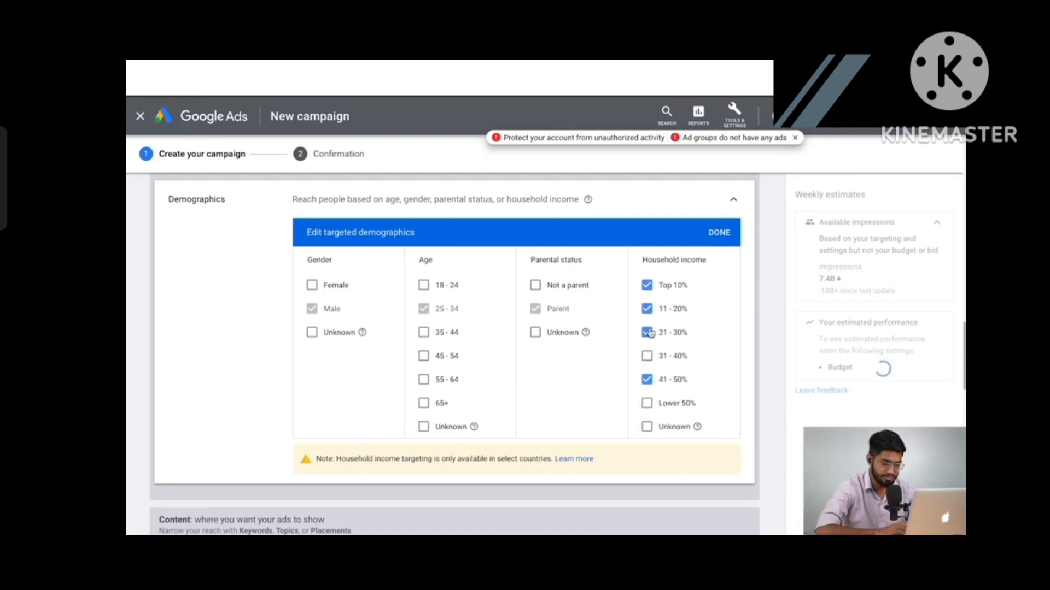
pyautogui.click(648, 333)
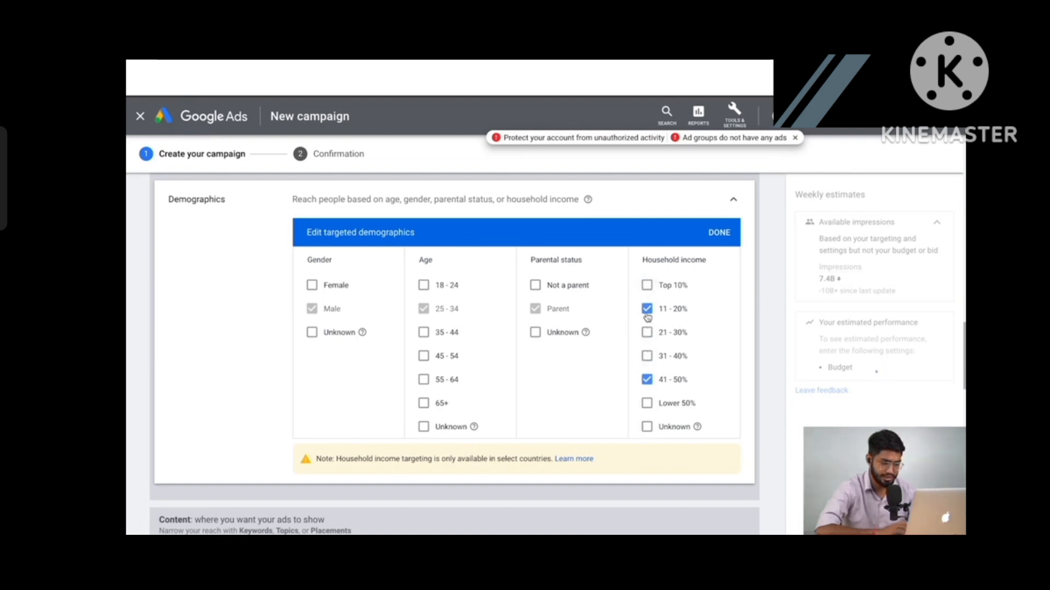
pyautogui.click(647, 308)
pyautogui.click(726, 234)
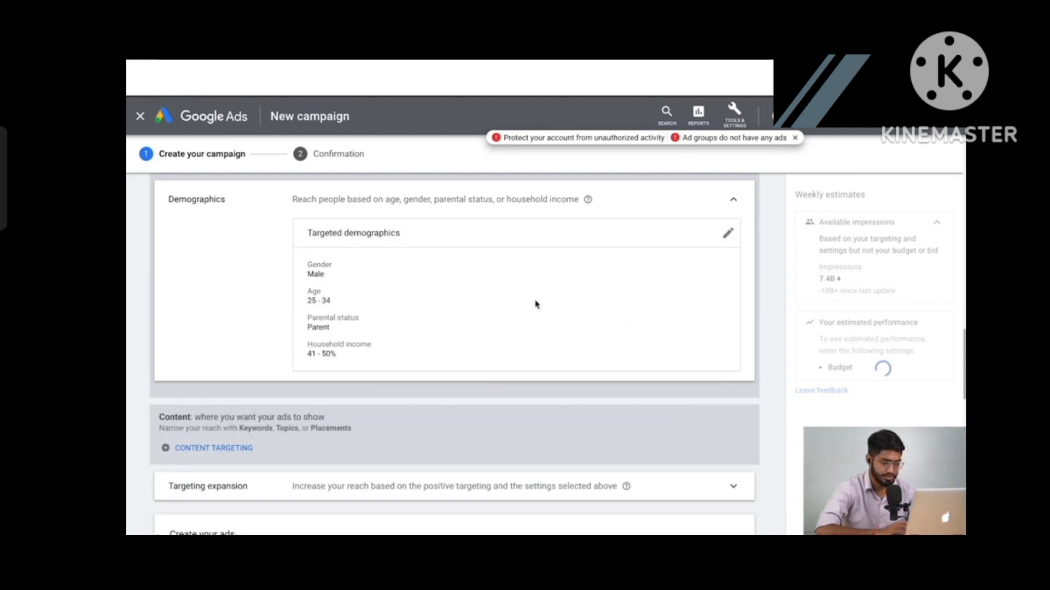
# - Add Keywords as content targeting and decline the offer to create custom audiences
pyautogui.scroll(-1, 534, 302)
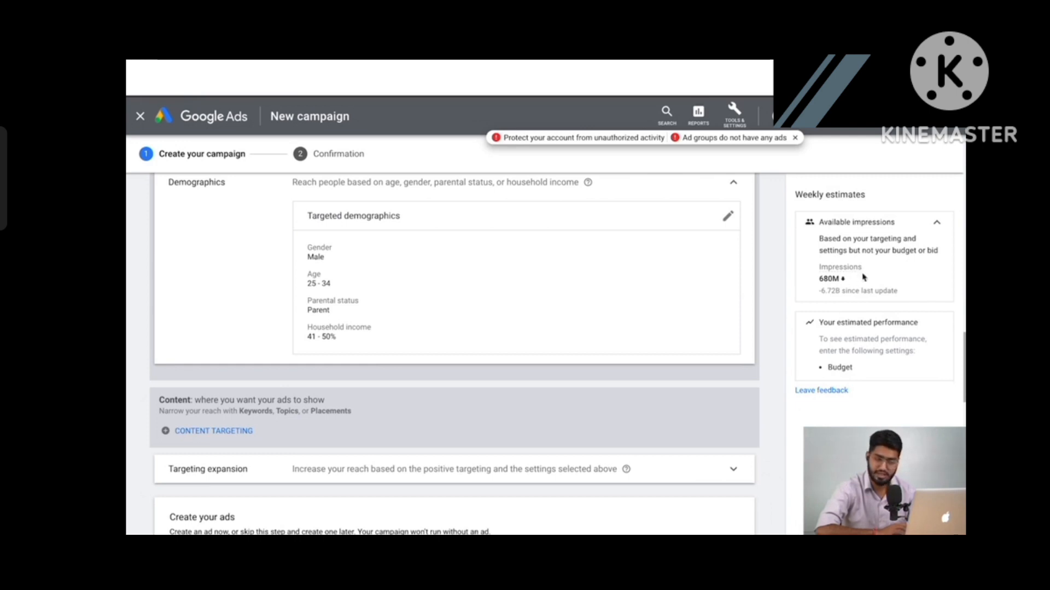
pyautogui.scroll(-1, 441, 258)
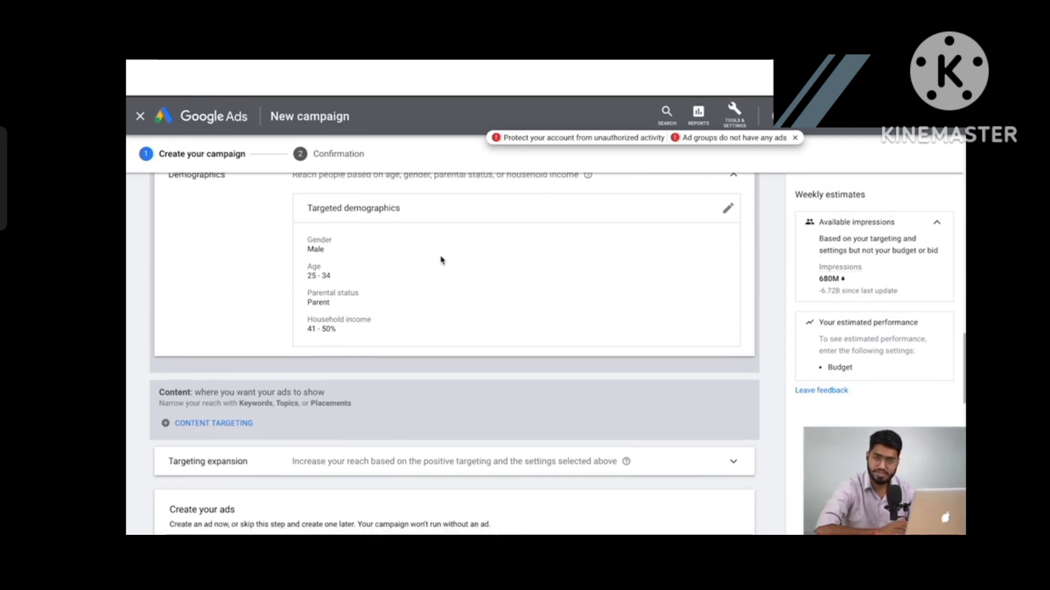
pyautogui.scroll(-3, 378, 250)
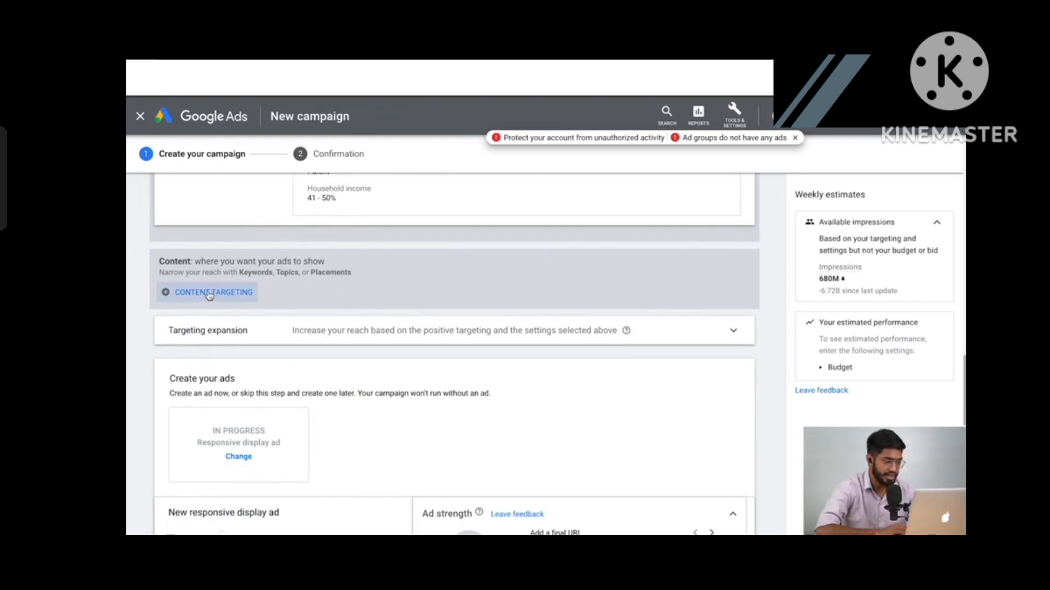
pyautogui.click(208, 294)
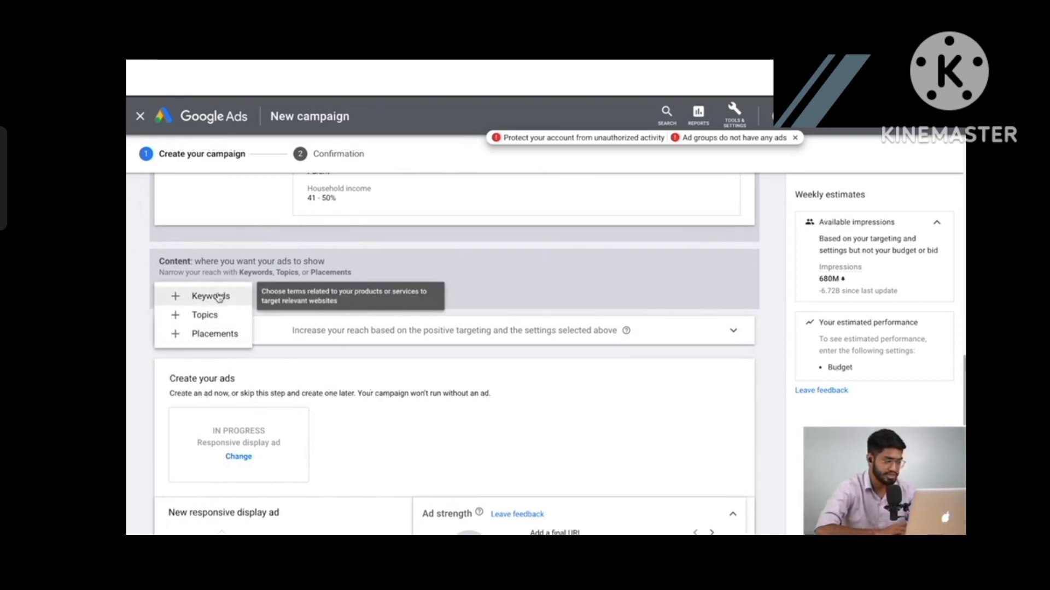
pyautogui.click(218, 297)
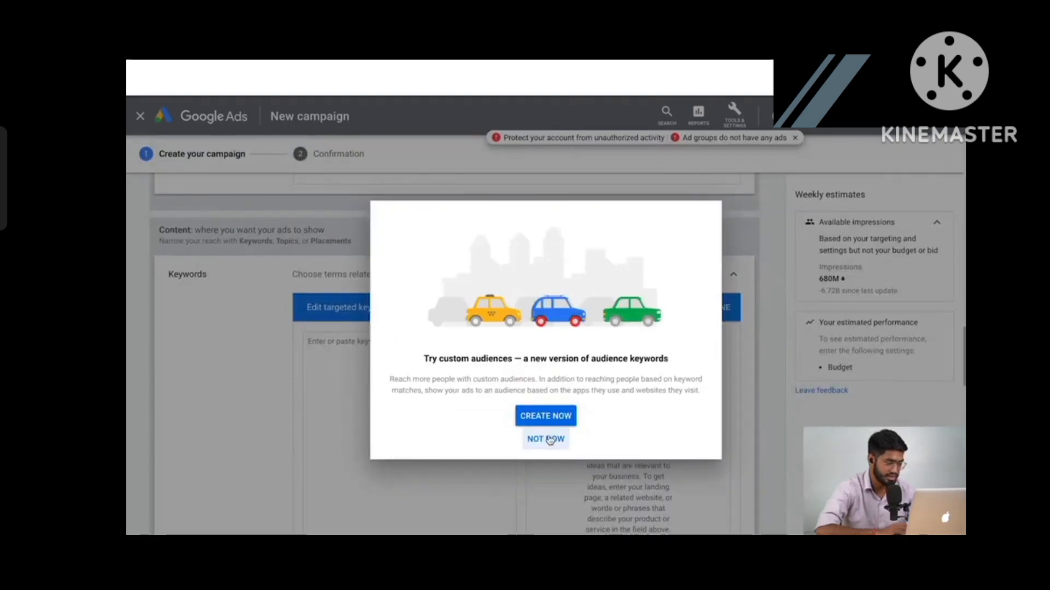
pyautogui.click(548, 439)
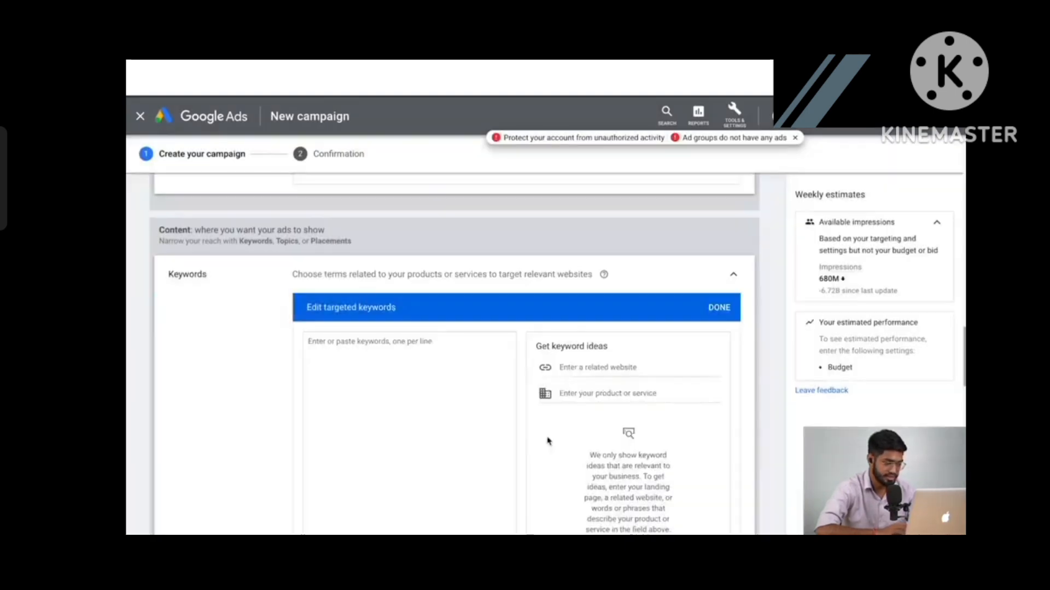
# - Enter [camera] as an exact-match targeted keyword
pyautogui.scroll(-1, 426, 384)
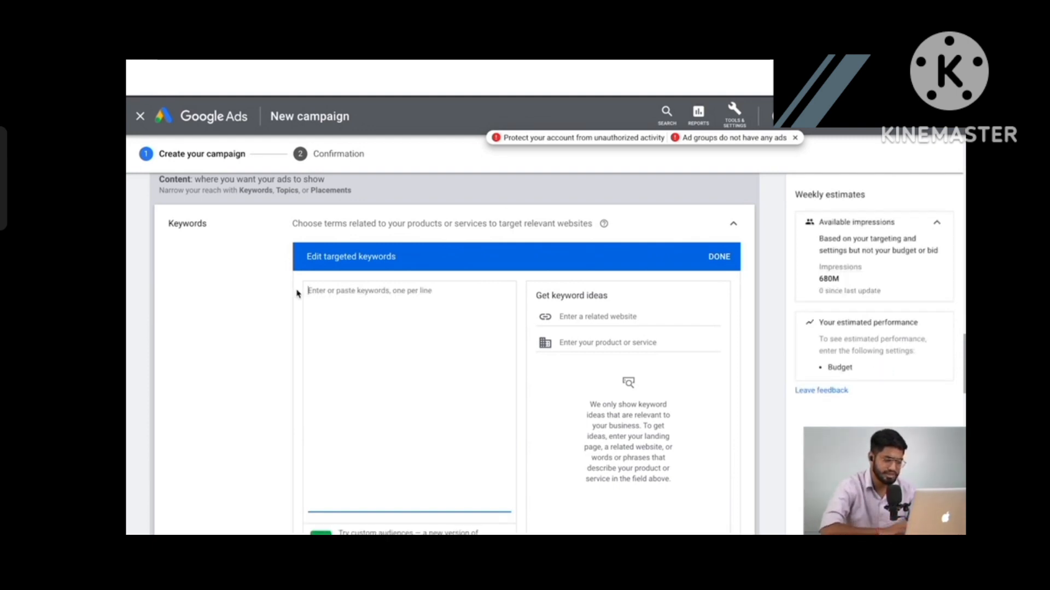
pyautogui.write('[]')
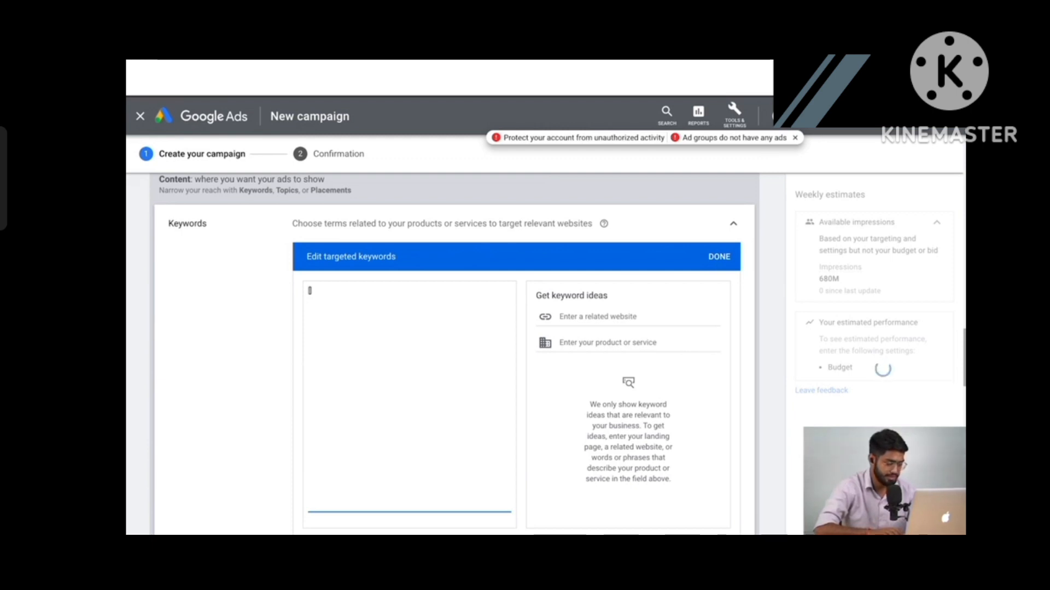
pyautogui.write('csme')
pyautogui.press('BackSpace')
pyautogui.press('BackSpace')
pyautogui.press('BackSpace')
pyautogui.press('BackSpace')
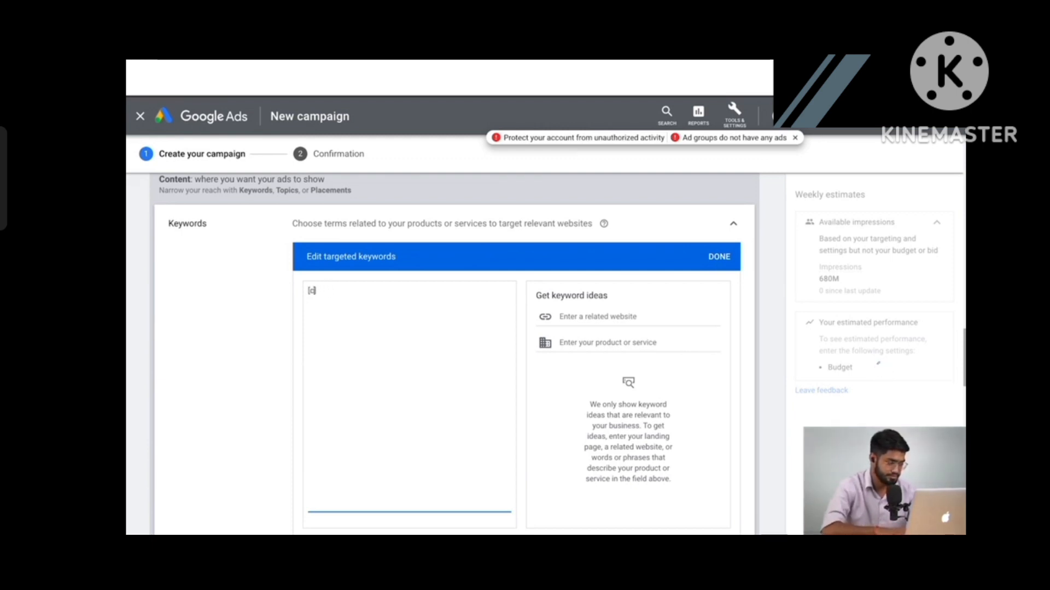
pyautogui.write('camera')
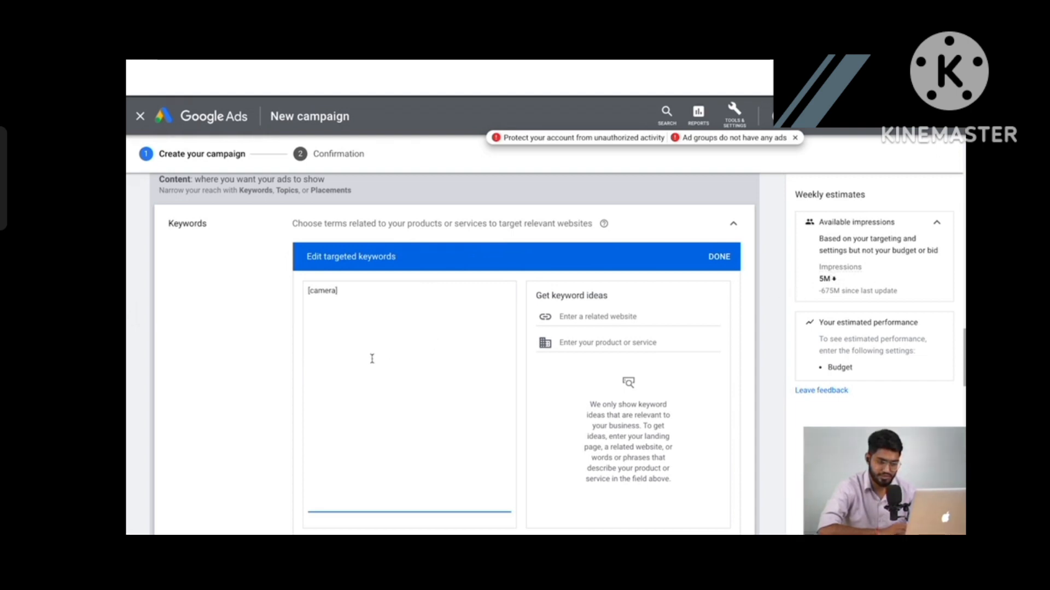
# - Remove the [camera] keyword from the targeted keywords
pyautogui.scroll(-3, 372, 359)
pyautogui.scroll(2, 372, 358)
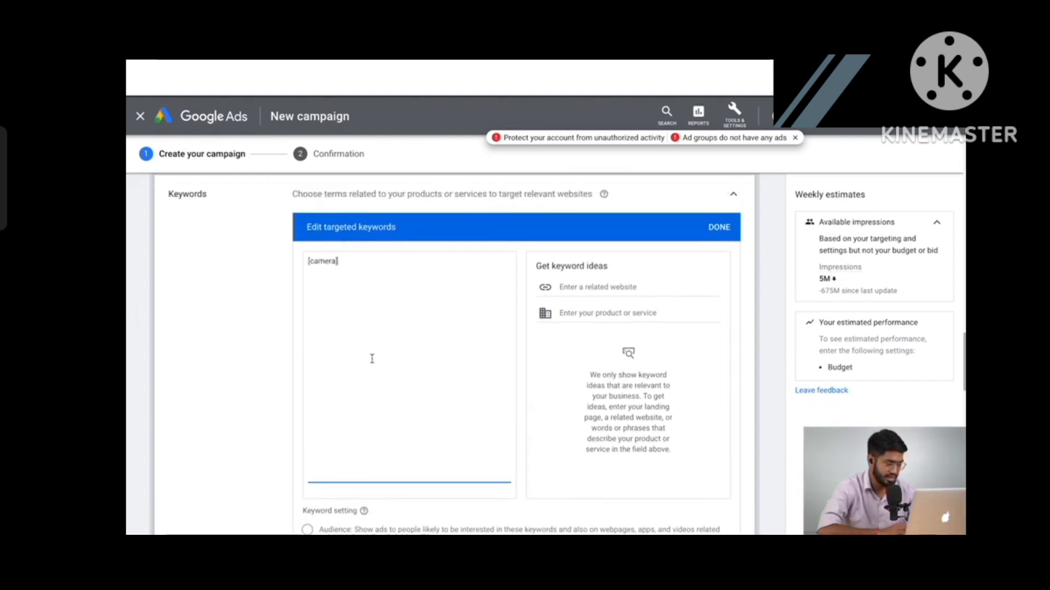
pyautogui.tripleClick(345, 258)
pyautogui.press('BackSpace')
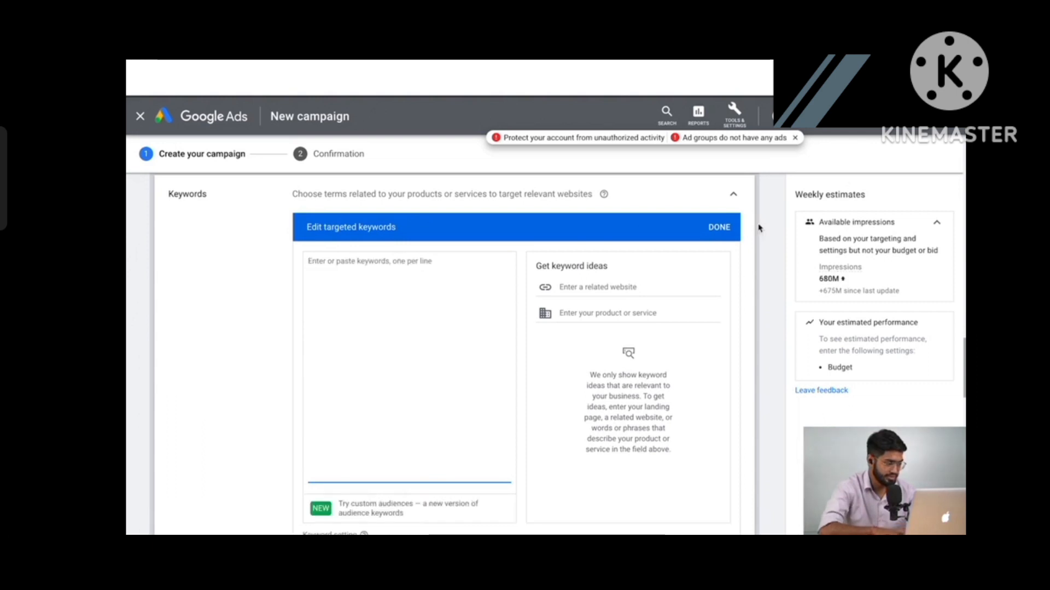
# - Finish editing the targeted keywords with the list left empty and add Topics as content targeting
pyautogui.click(719, 227)
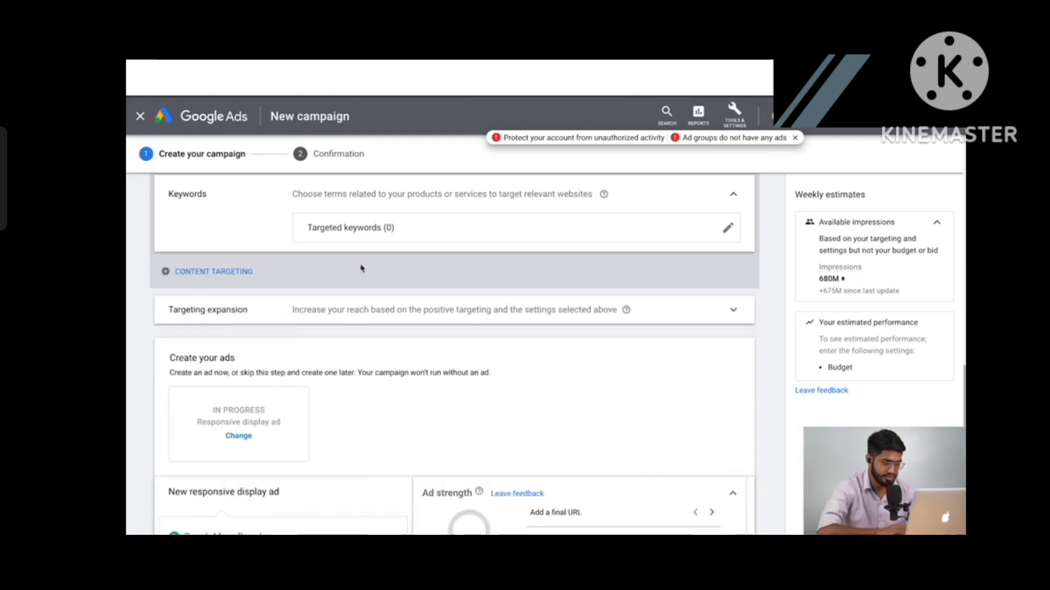
pyautogui.click(205, 272)
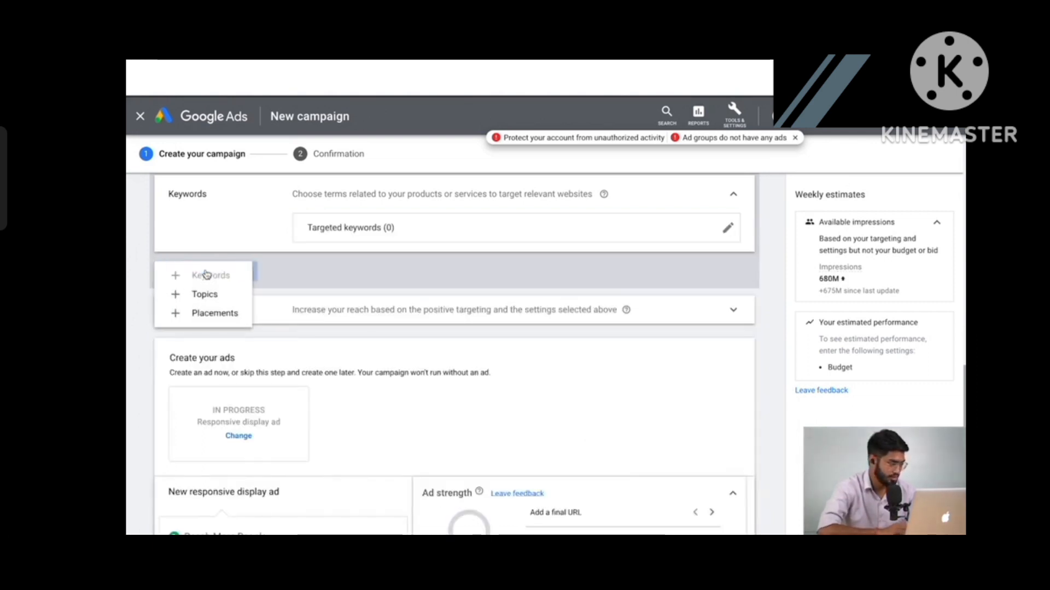
pyautogui.click(195, 298)
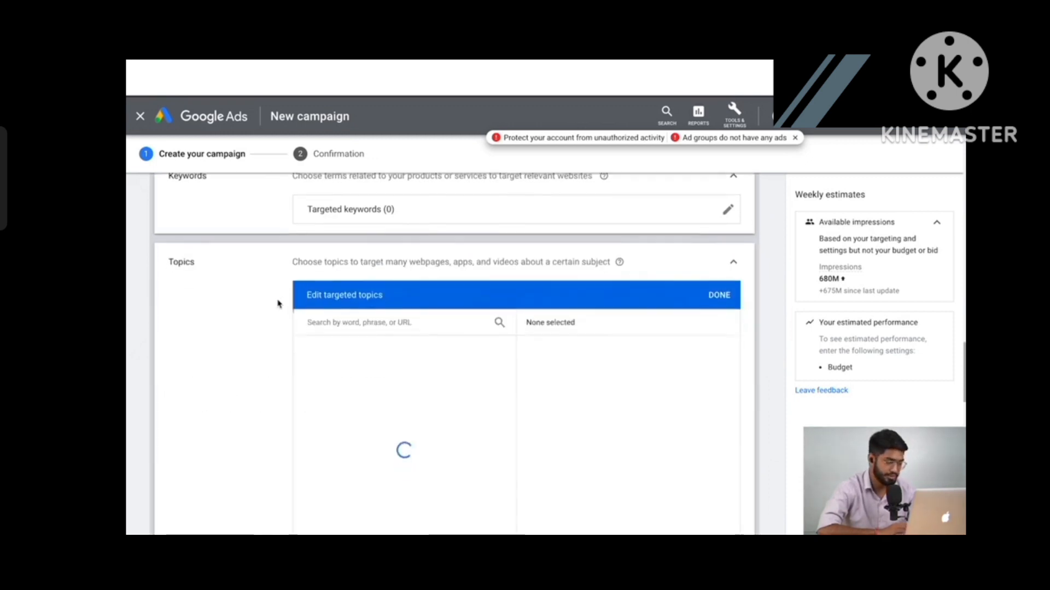
pyautogui.scroll(-2, 361, 298)
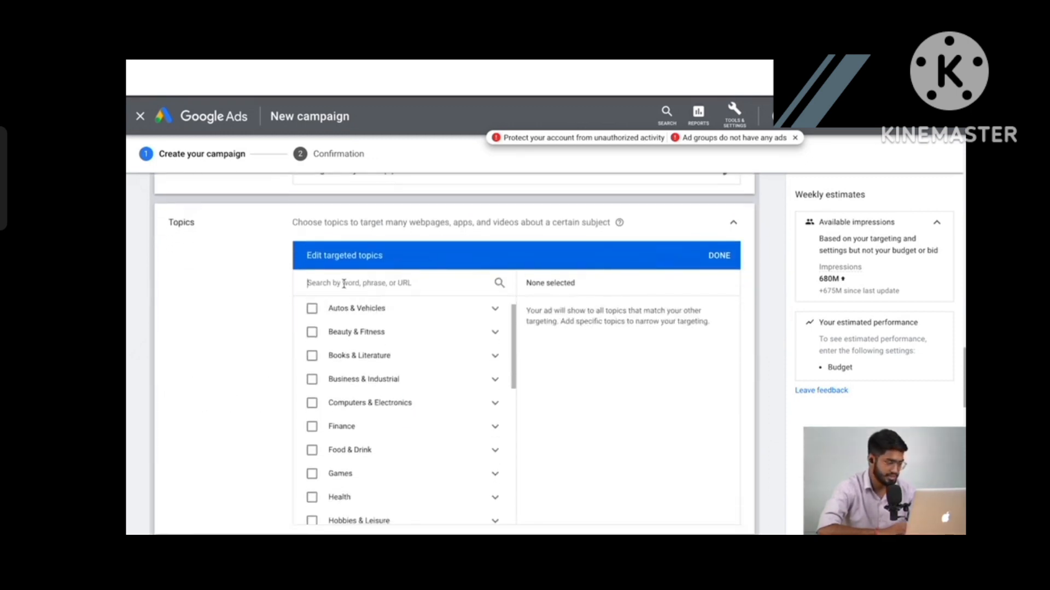
# - Search the targeted topics for "tech" and examine the matching technology topics within each category
pyautogui.click(344, 284)
pyautogui.write('tech')
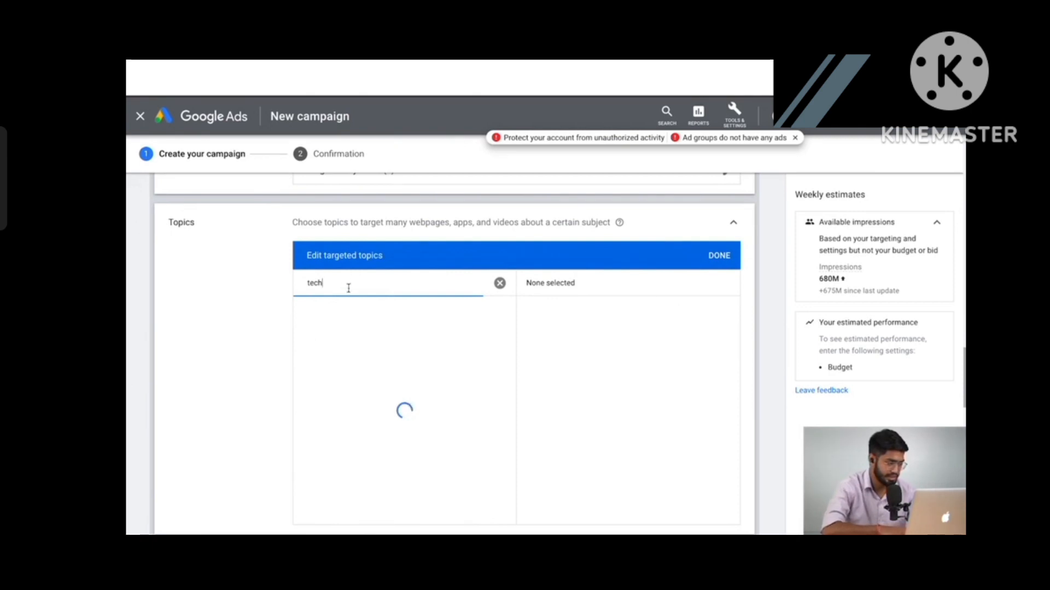
pyautogui.scroll(-1, 431, 331)
pyautogui.scroll(3, 431, 328)
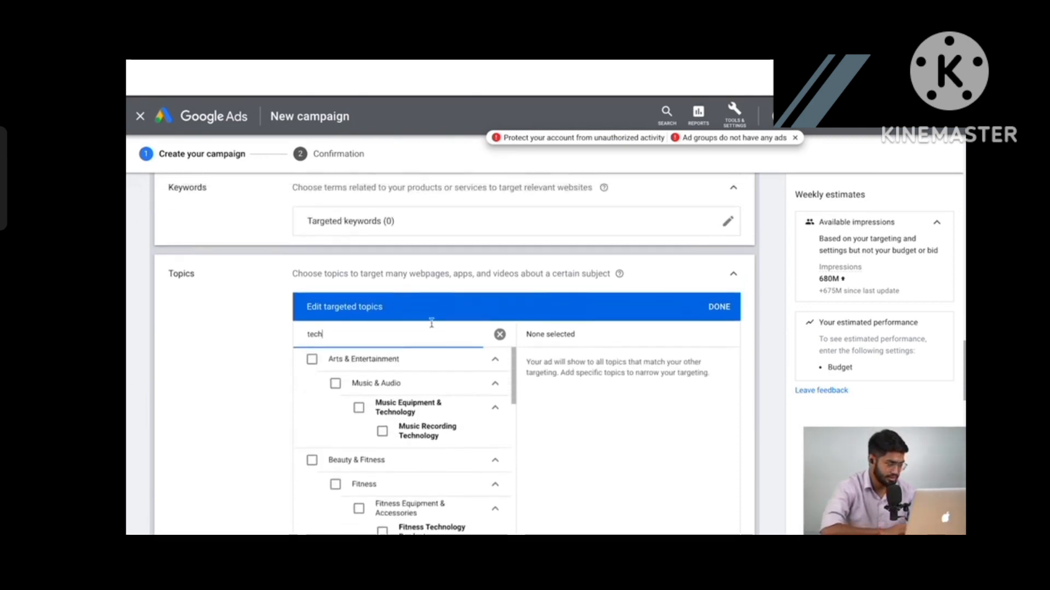
pyautogui.scroll(-3, 206, 460)
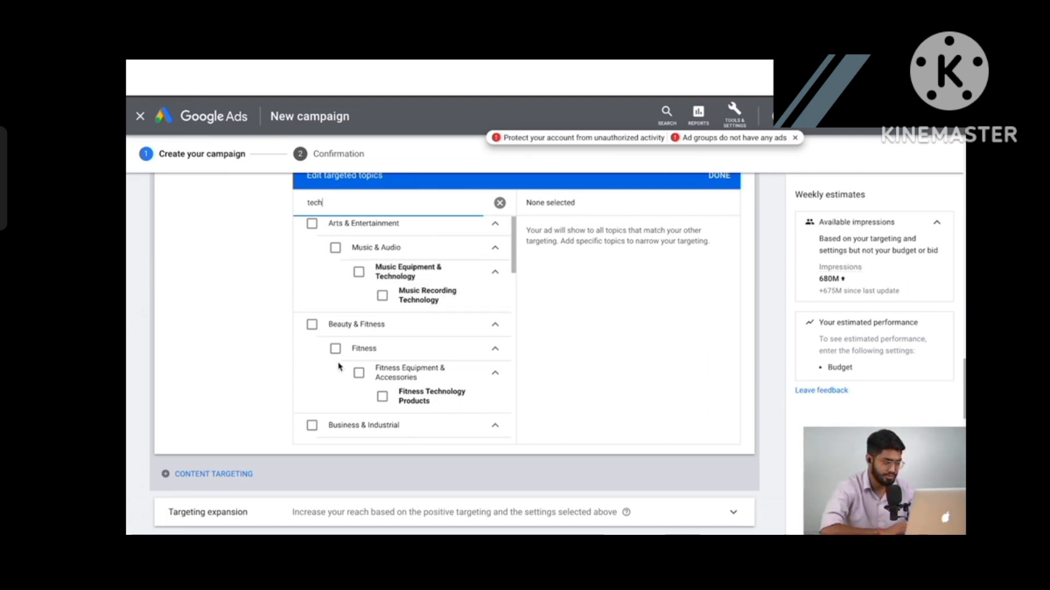
pyautogui.scroll(-2, 338, 366)
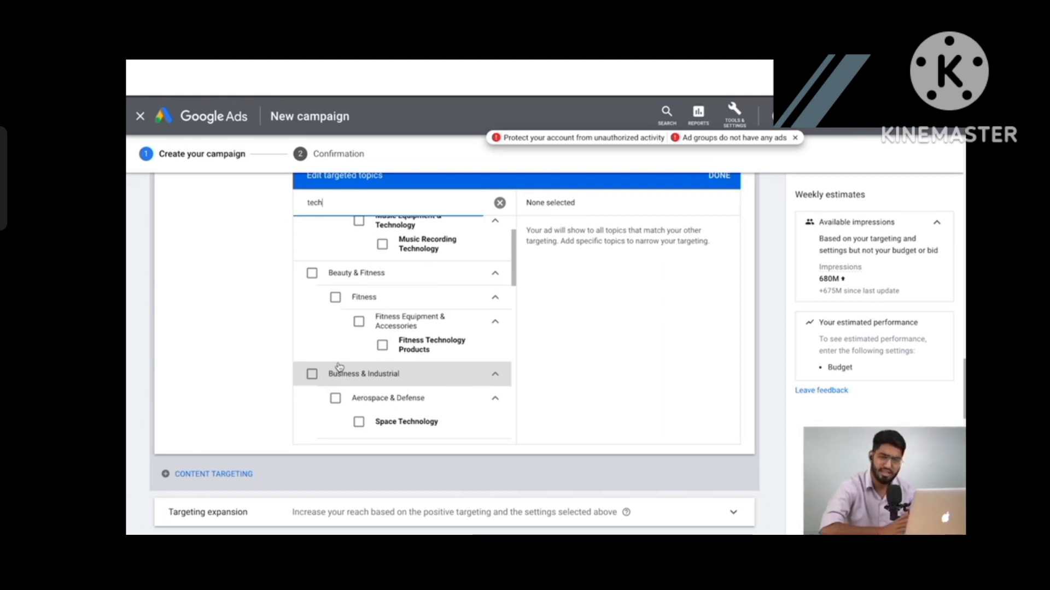
pyautogui.scroll(2, 339, 366)
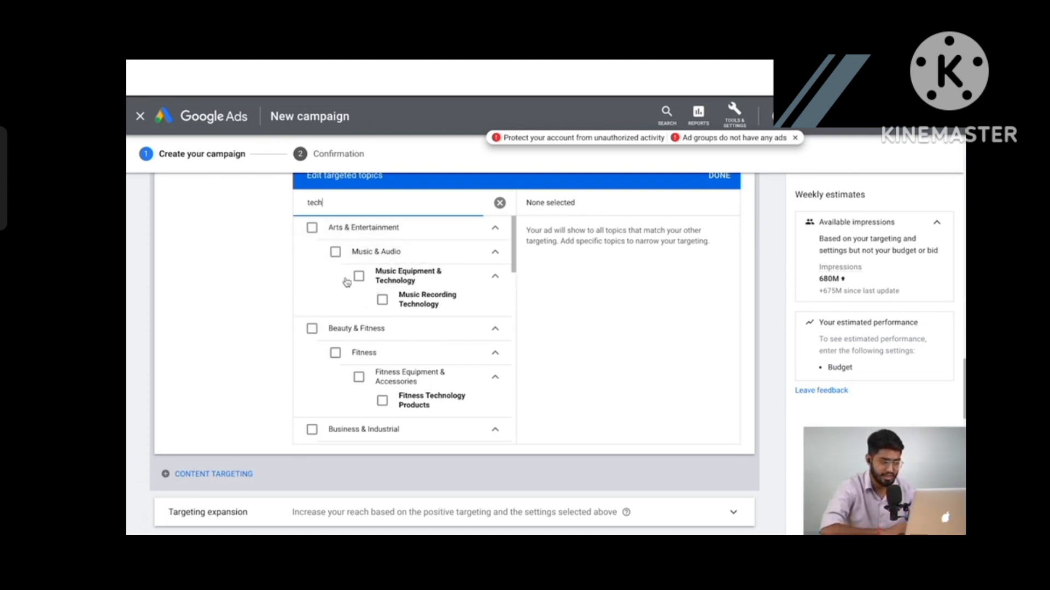
pyautogui.scroll(-2, 410, 304)
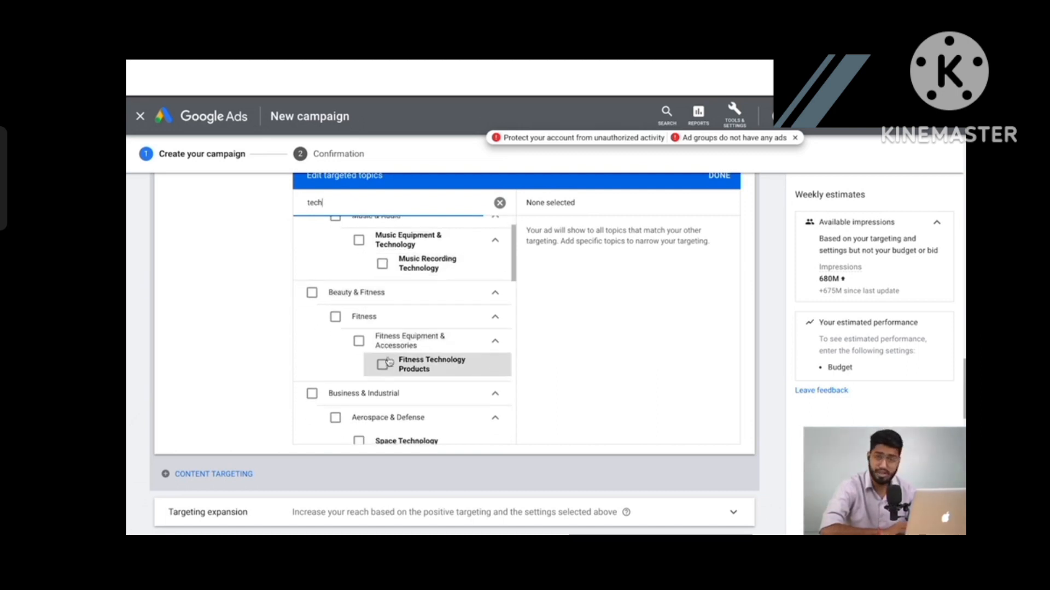
pyautogui.scroll(-1, 544, 359)
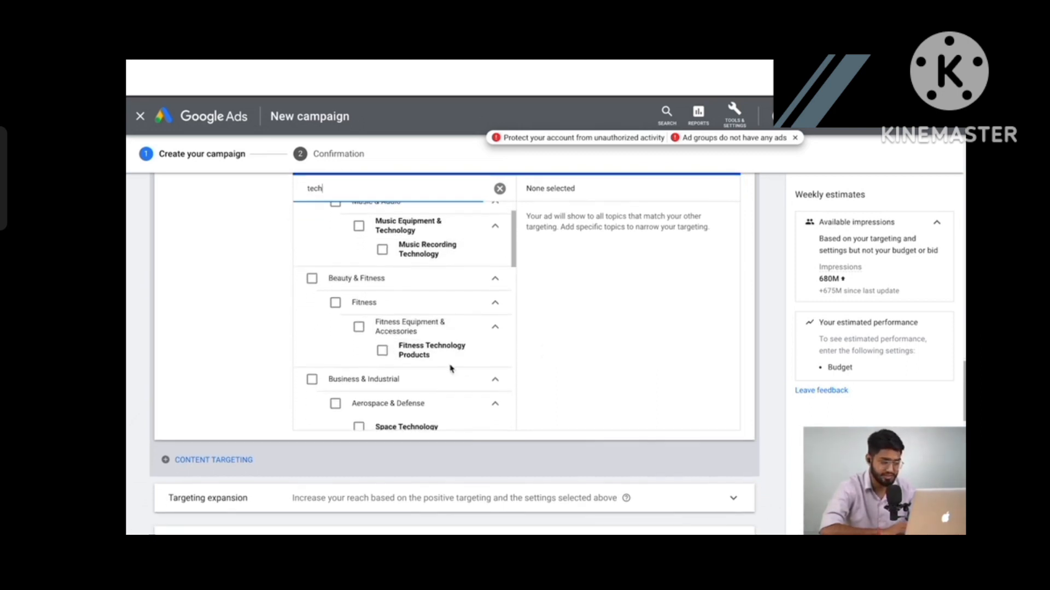
pyautogui.scroll(-1, 452, 367)
pyautogui.scroll(-1, 446, 368)
pyautogui.scroll(-1, 386, 345)
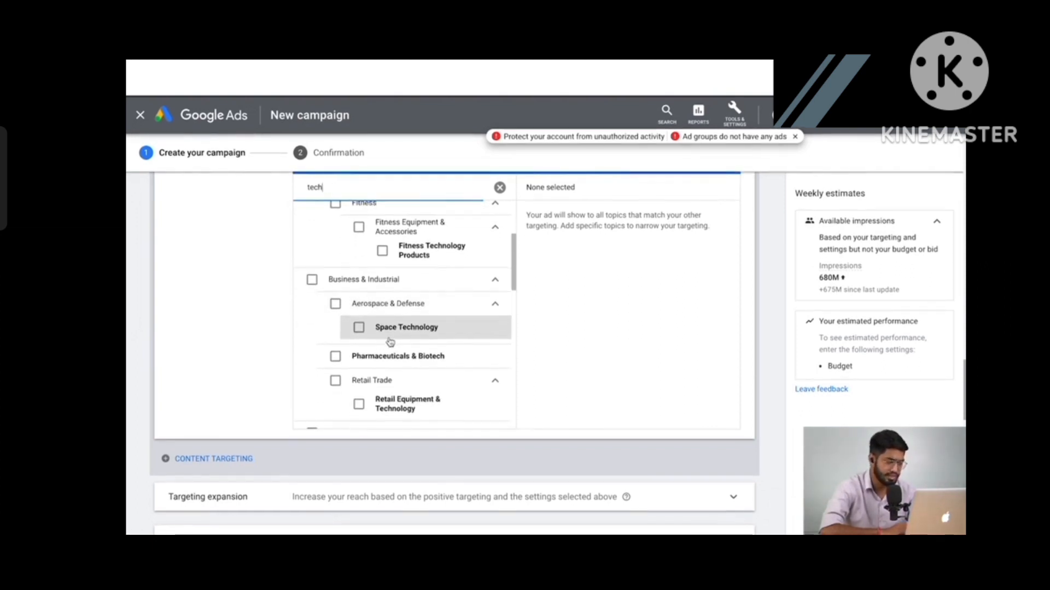
pyautogui.scroll(-2, 410, 340)
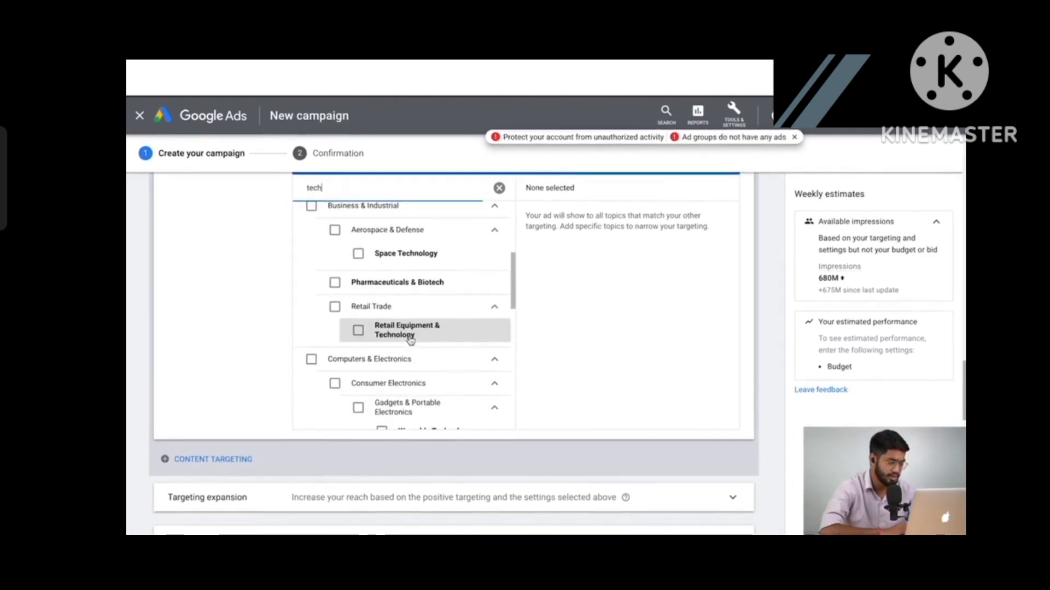
# - Examine the remaining "tech" topic matches, from Computers & Electronics through News, Reference and Science to Shopping
pyautogui.scroll(-3, 478, 348)
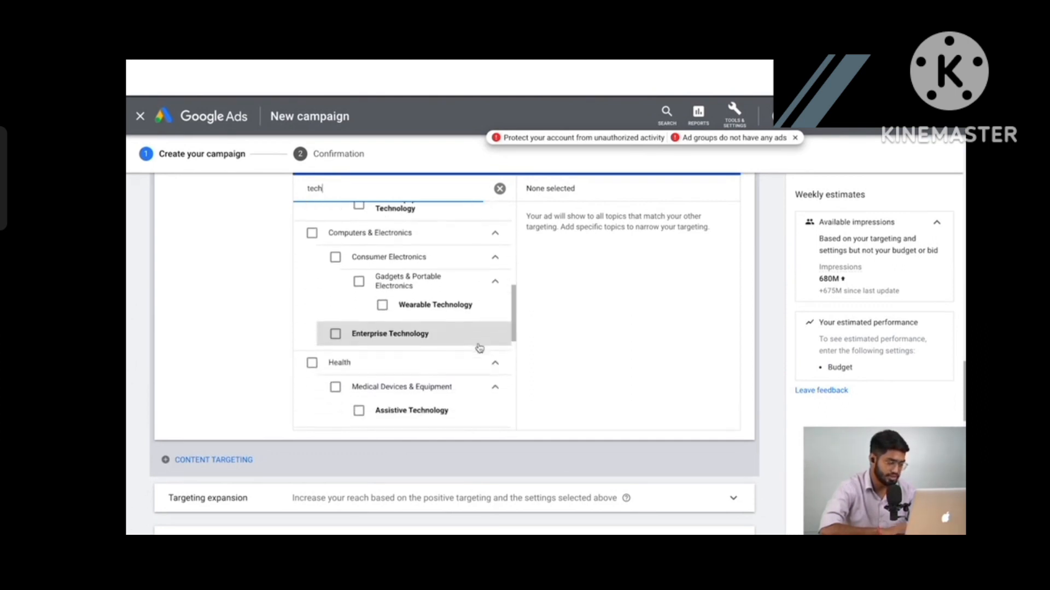
pyautogui.scroll(-2, 479, 348)
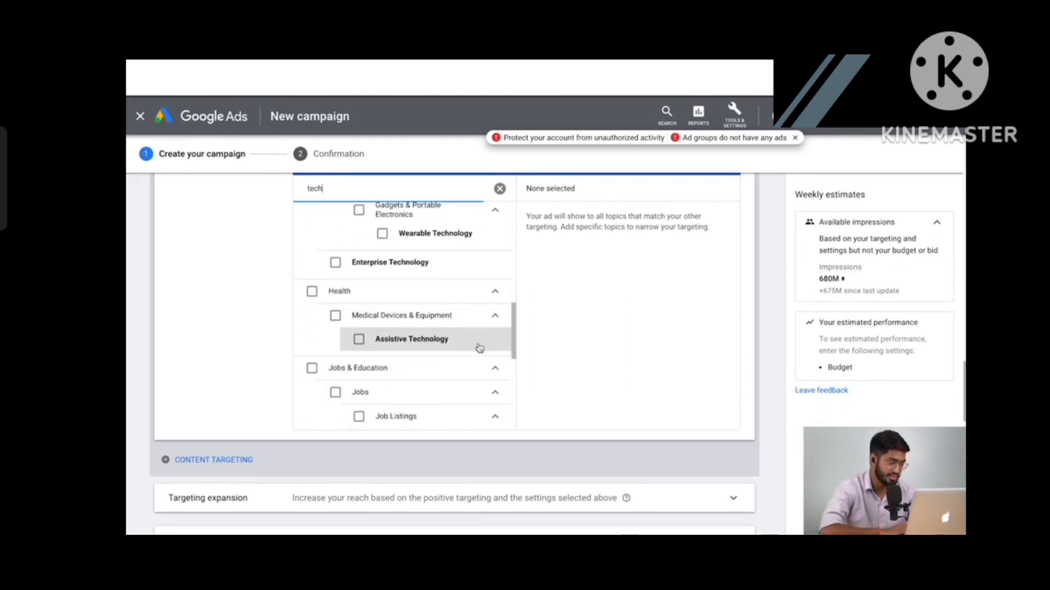
pyautogui.scroll(-2, 480, 348)
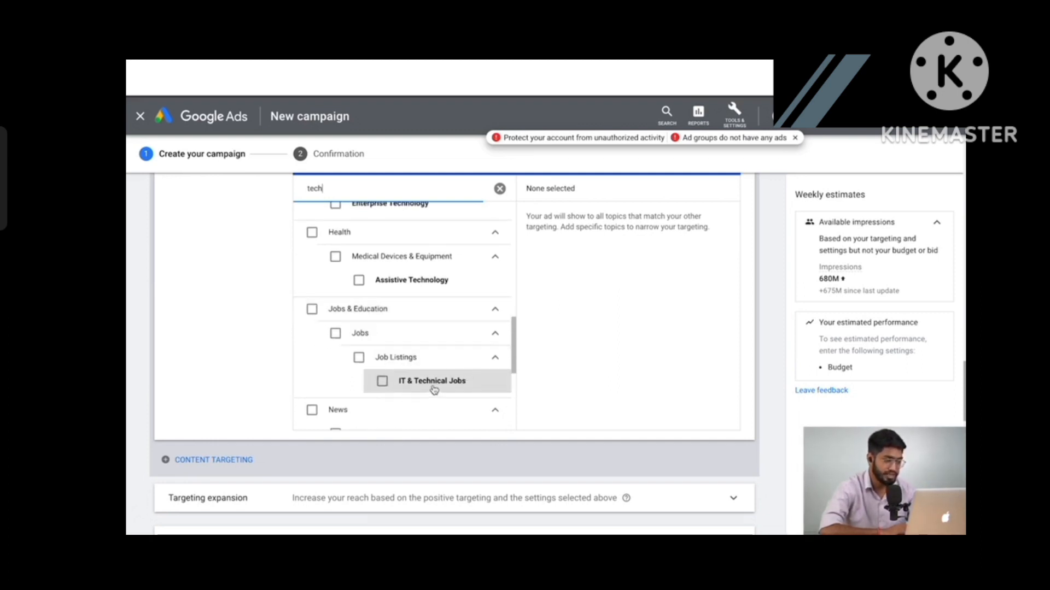
pyautogui.scroll(-3, 437, 384)
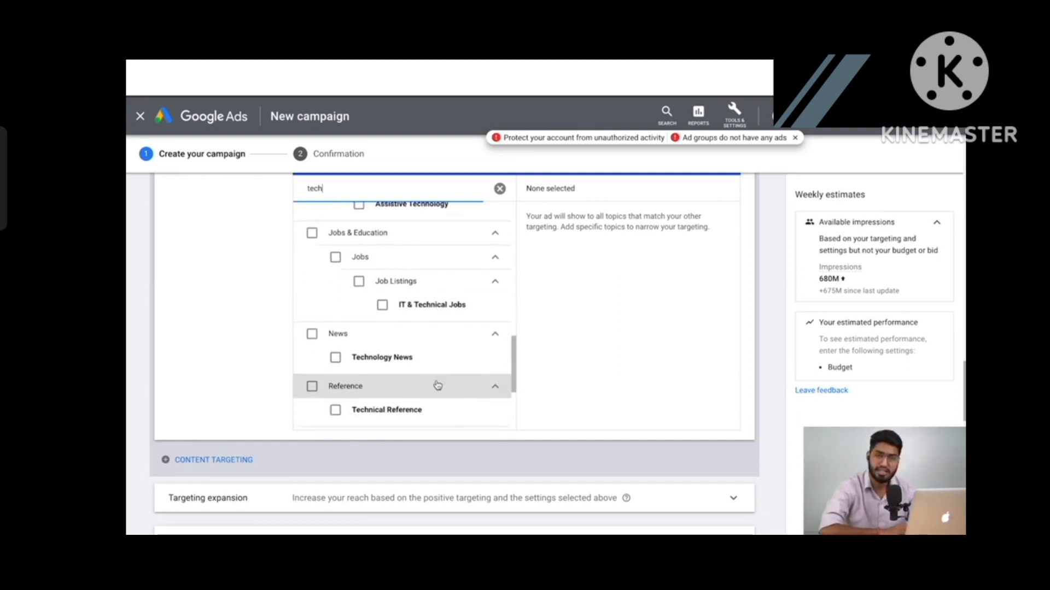
pyautogui.scroll(-1, 437, 385)
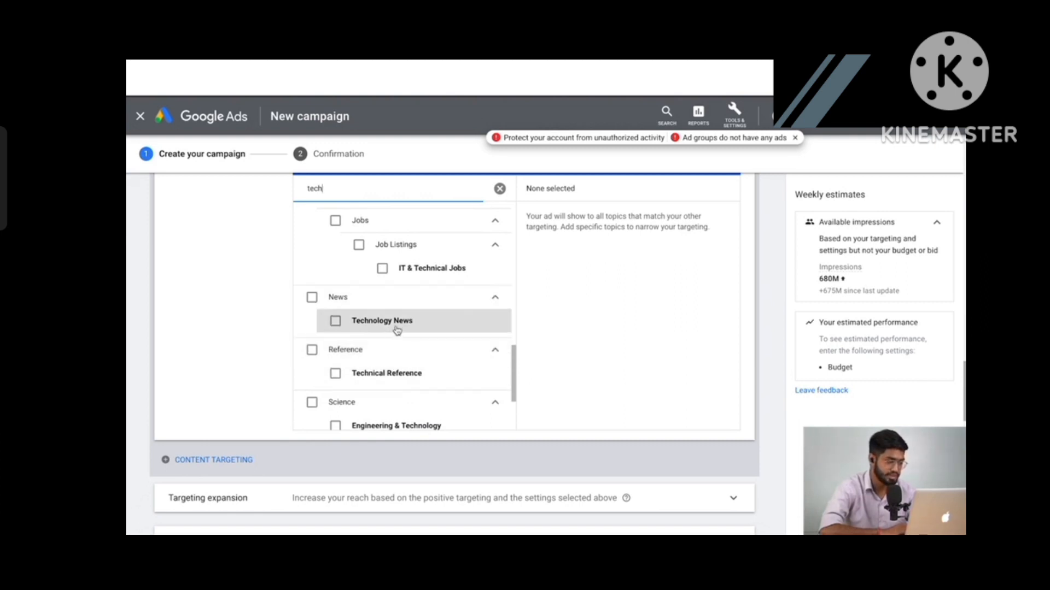
pyautogui.scroll(-1, 397, 330)
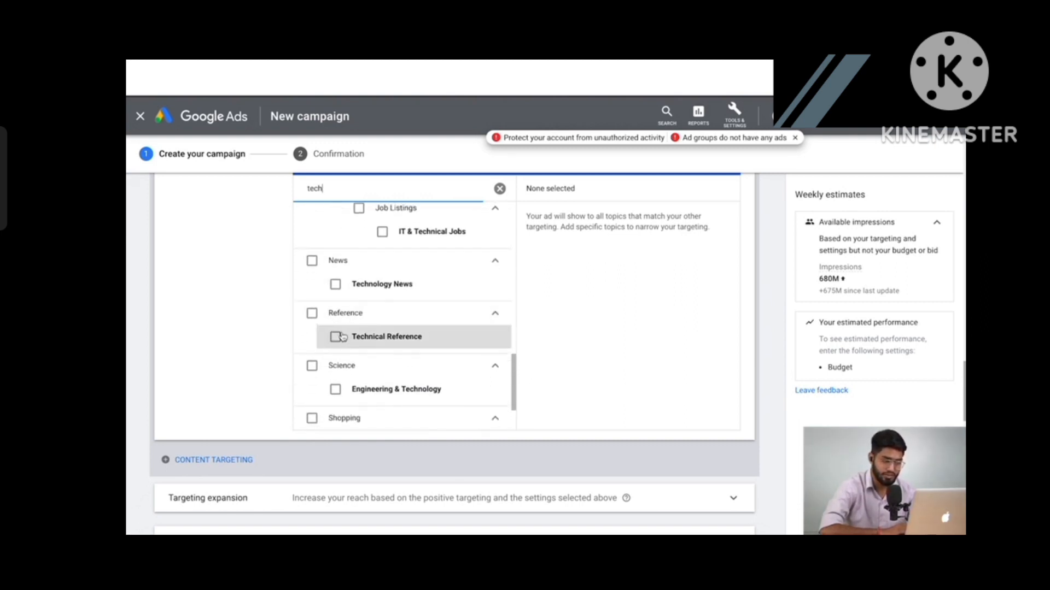
pyautogui.scroll(-2, 372, 344)
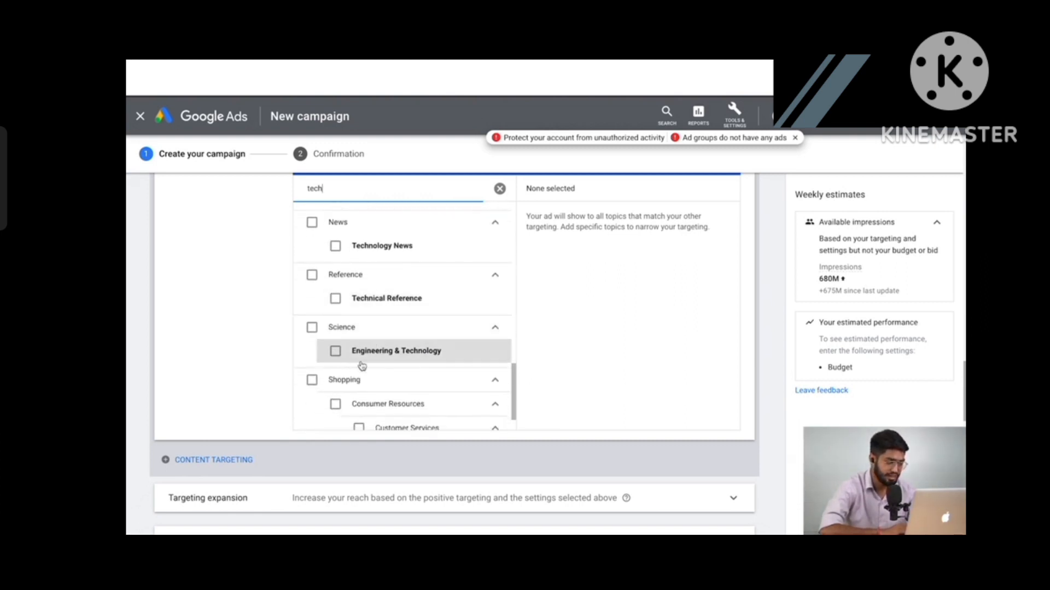
pyautogui.scroll(-3, 389, 363)
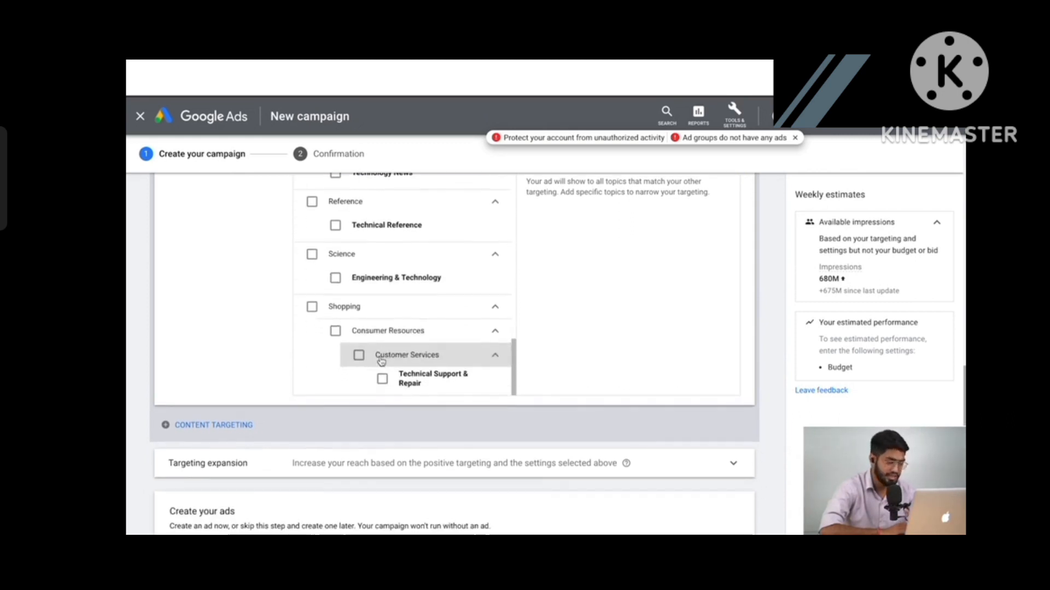
pyautogui.scroll(3, 596, 320)
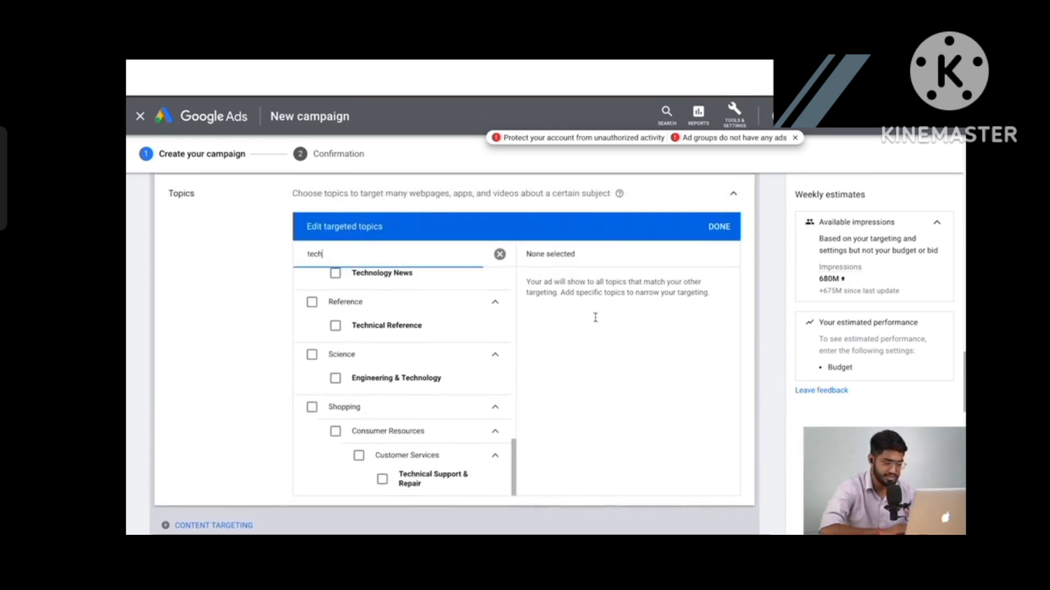
pyautogui.scroll(-5, 489, 339)
pyautogui.scroll(1, 485, 345)
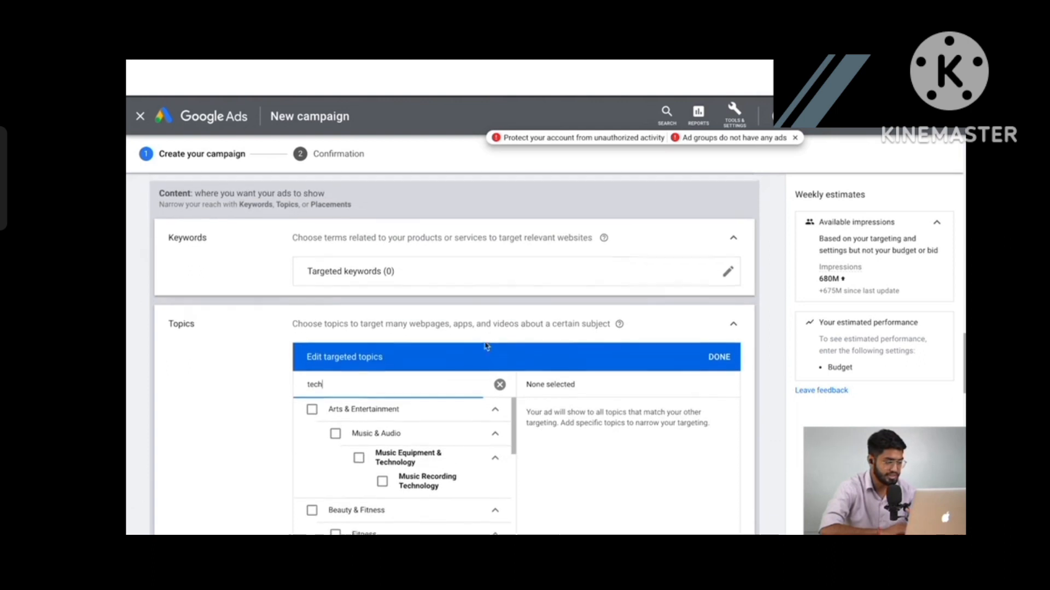
# - Clear the topic search, finish editing topics with none selected and add Placements as content targeting
pyautogui.click(499, 378)
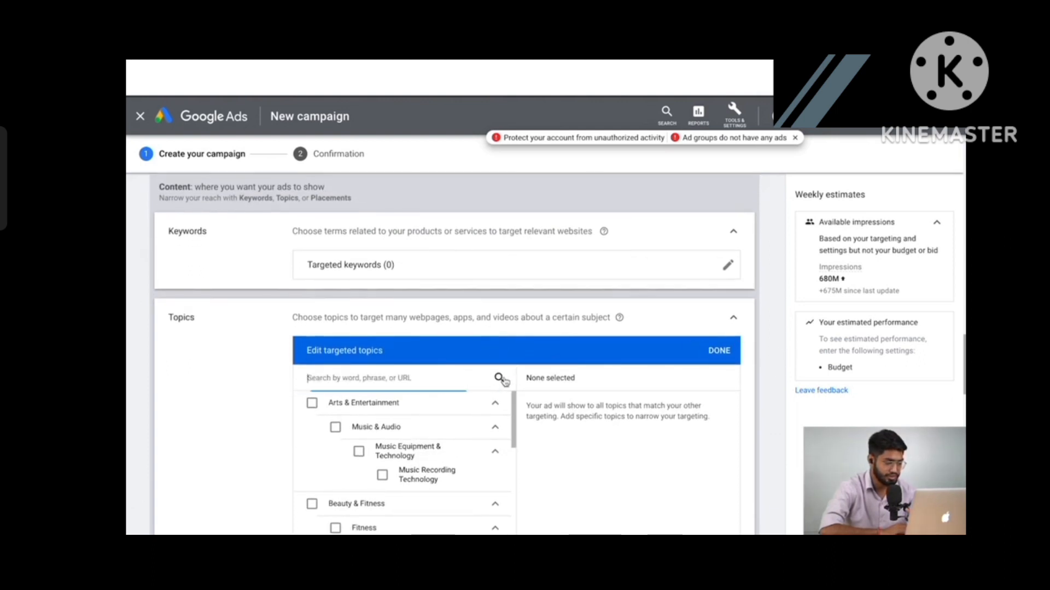
pyautogui.click(717, 350)
pyautogui.scroll(-1, 282, 406)
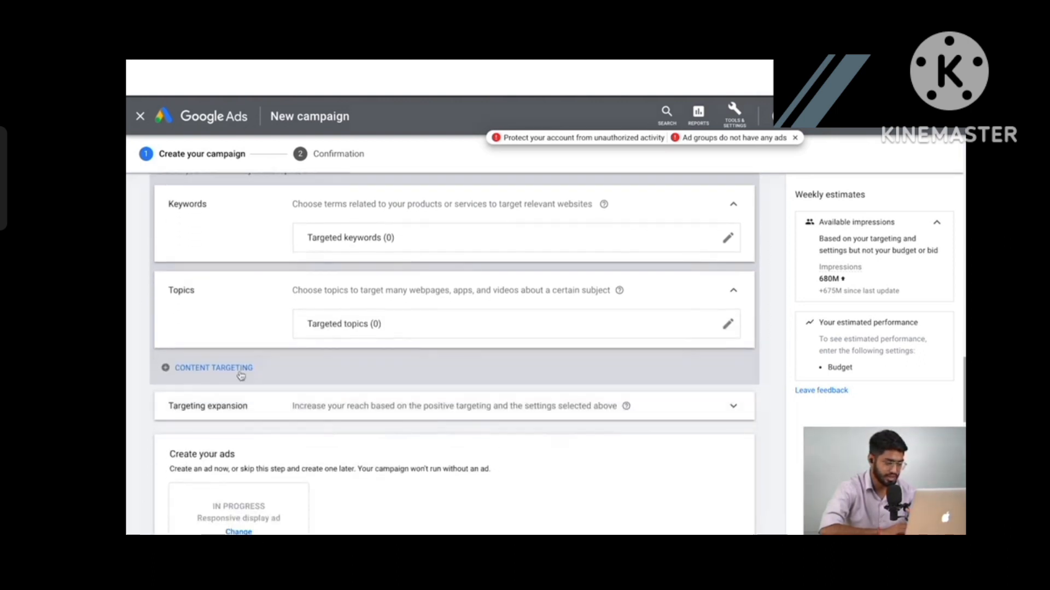
pyautogui.click(204, 368)
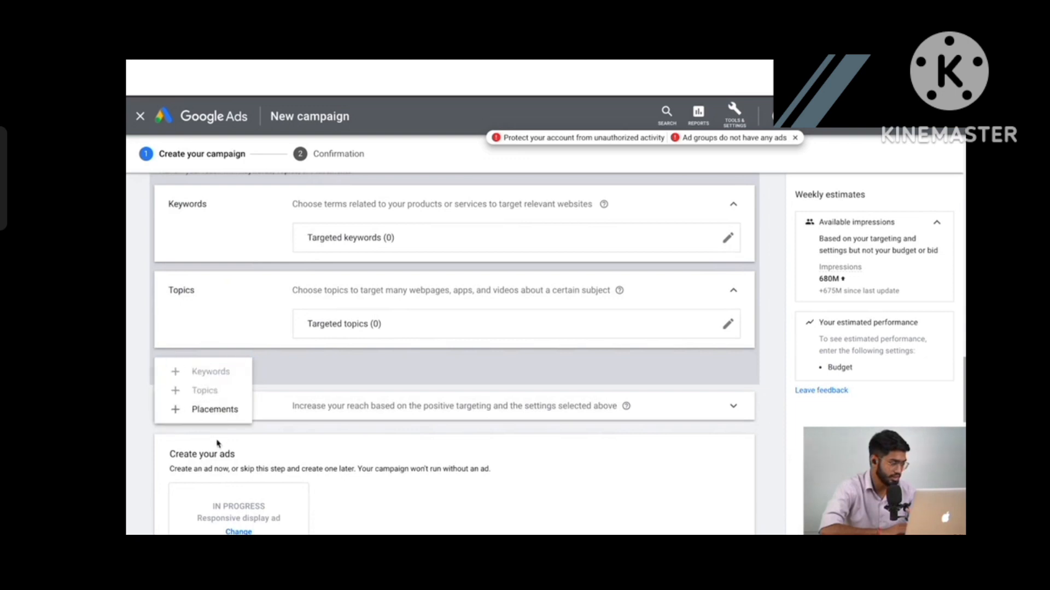
pyautogui.click(205, 413)
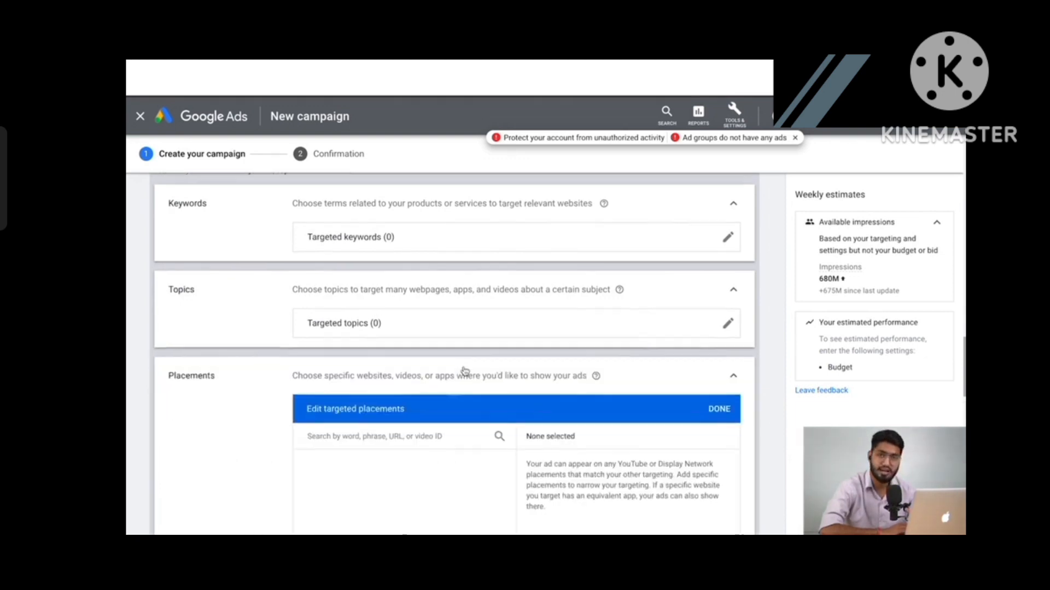
pyautogui.scroll(-4, 464, 371)
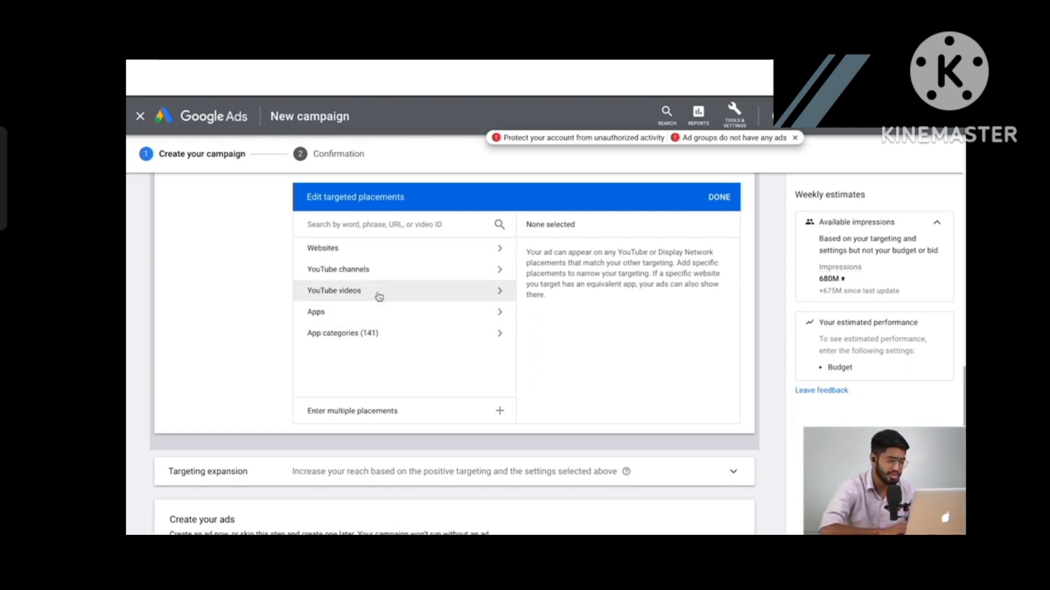
# - Open bulk entry for website placements and look up the NDTV site with a Google search for "ndtv"
pyautogui.click(360, 253)
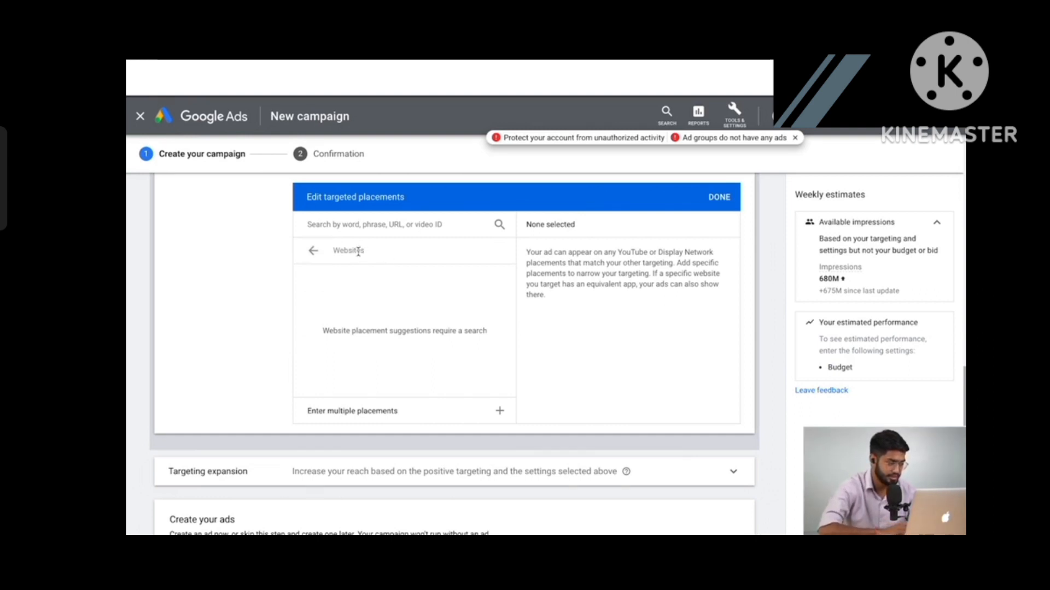
pyautogui.click(491, 406)
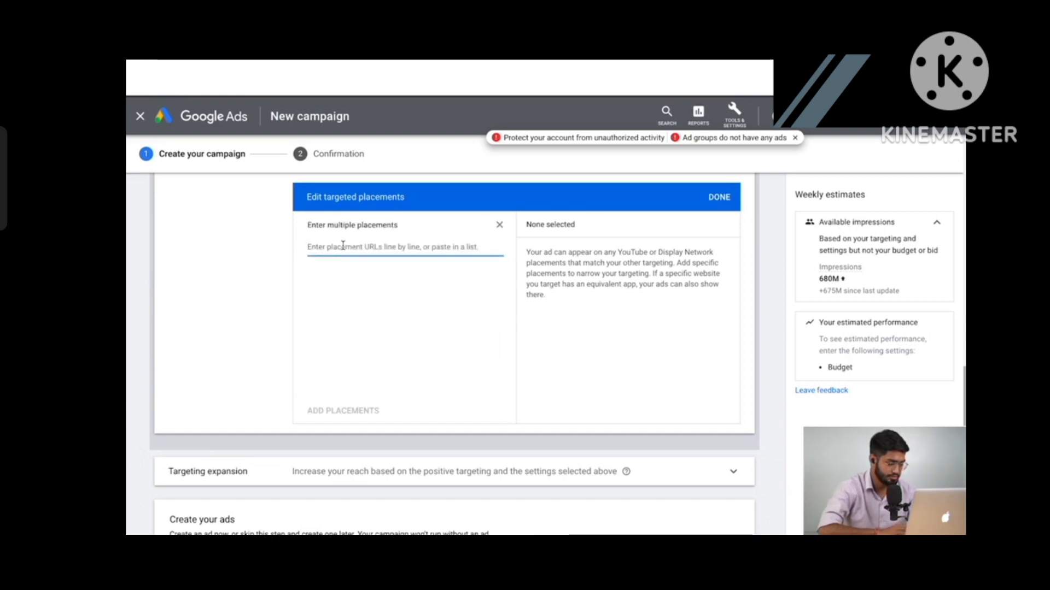
pyautogui.press('super+t')
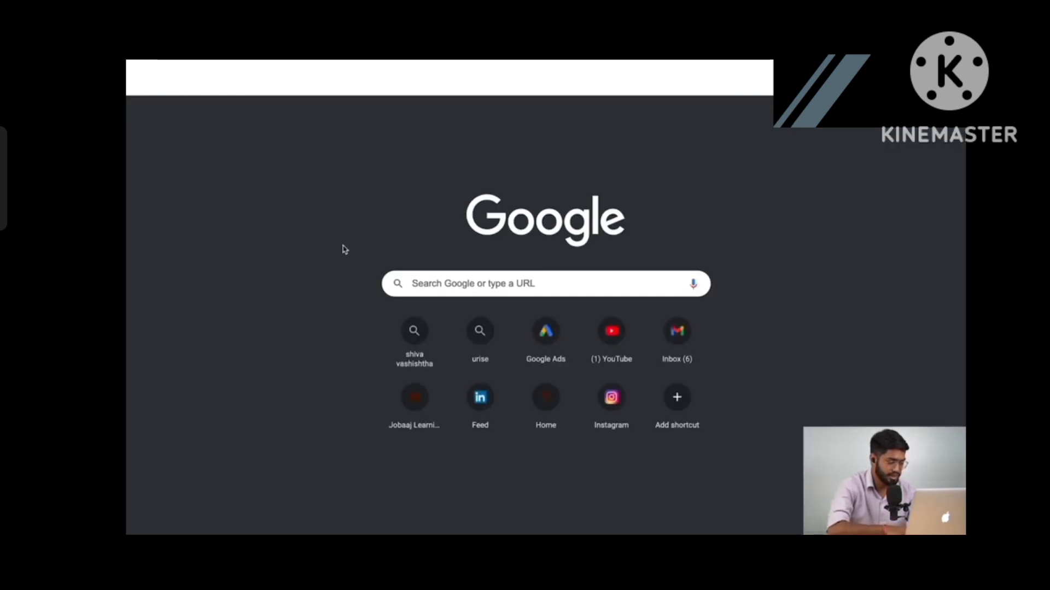
pyautogui.write('ndtv')
pyautogui.press('Return')
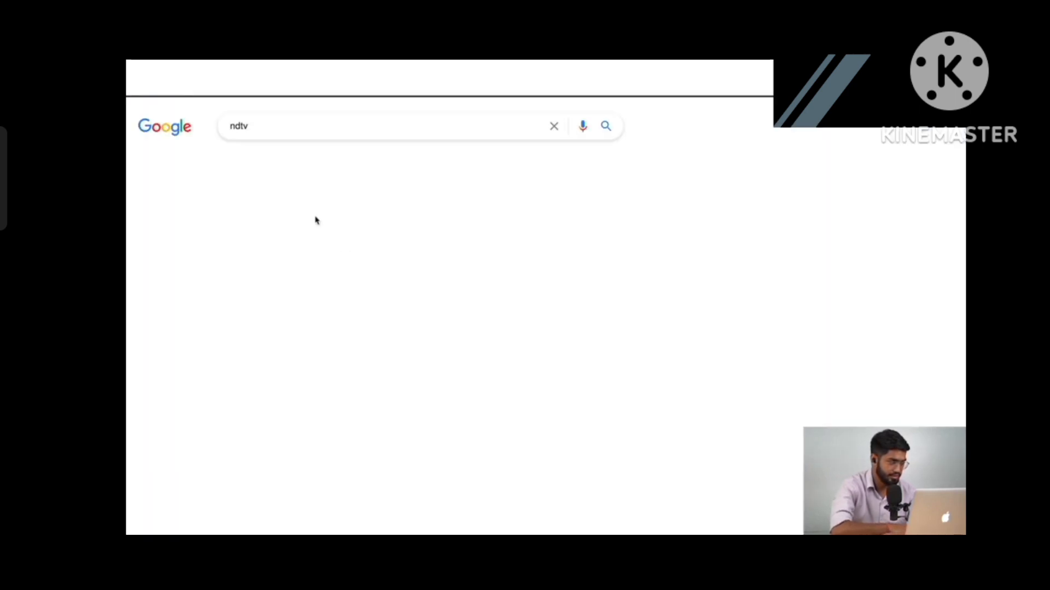
pyautogui.click(309, 228)
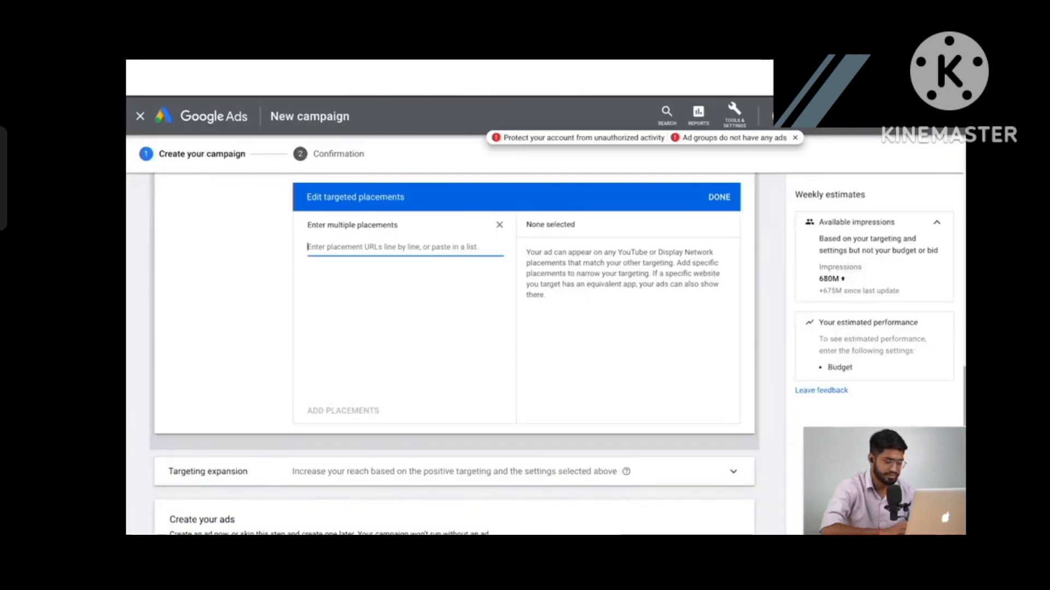
pyautogui.click(397, 229)
pyautogui.write('https://www.ndtv.com/')
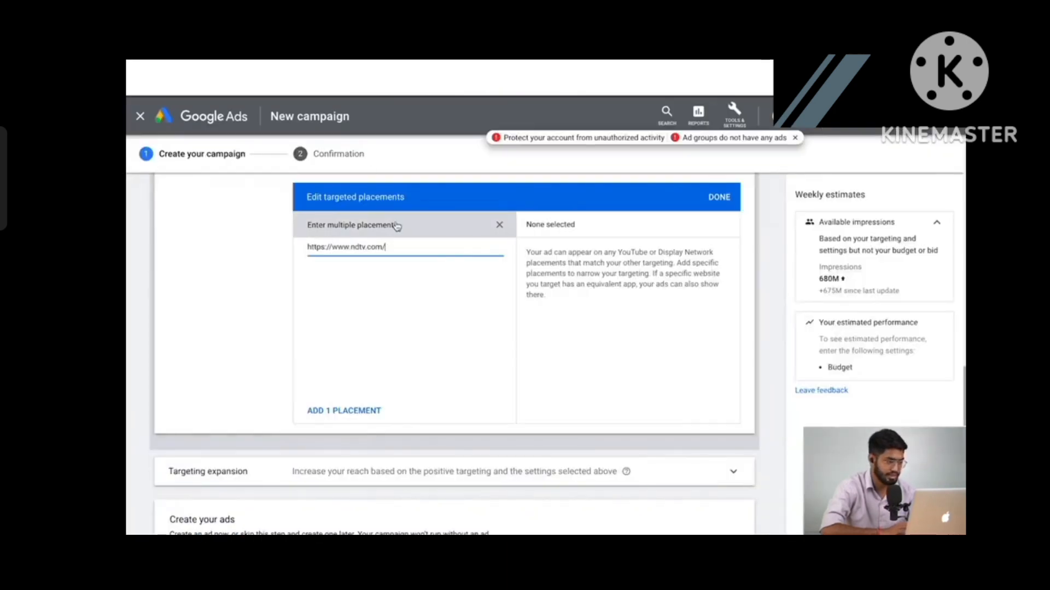
pyautogui.click(361, 411)
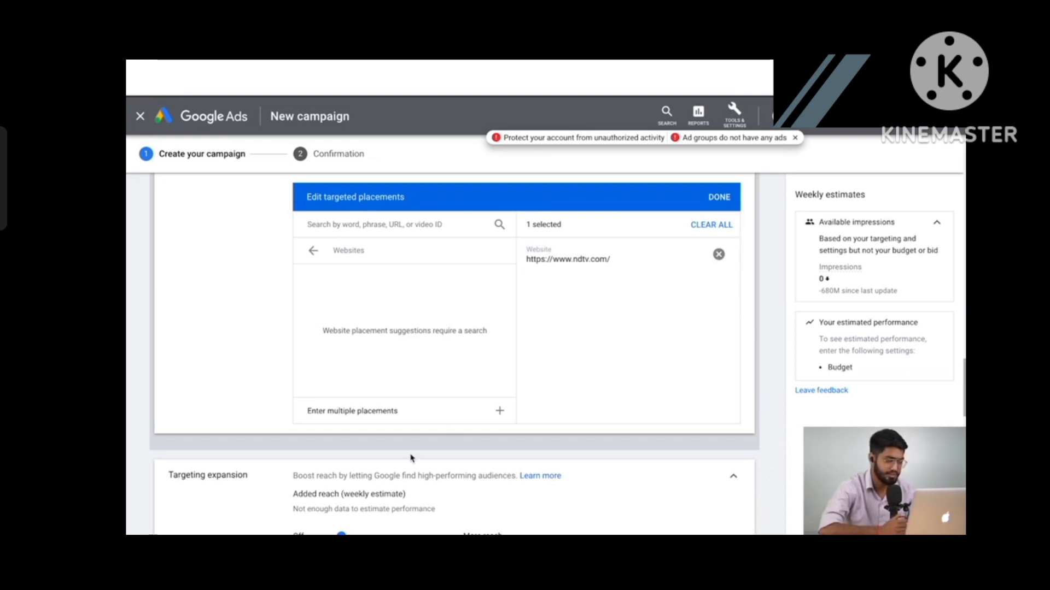
# - Remove the ndtv.com website placement and return to the list of placement types
pyautogui.click(718, 258)
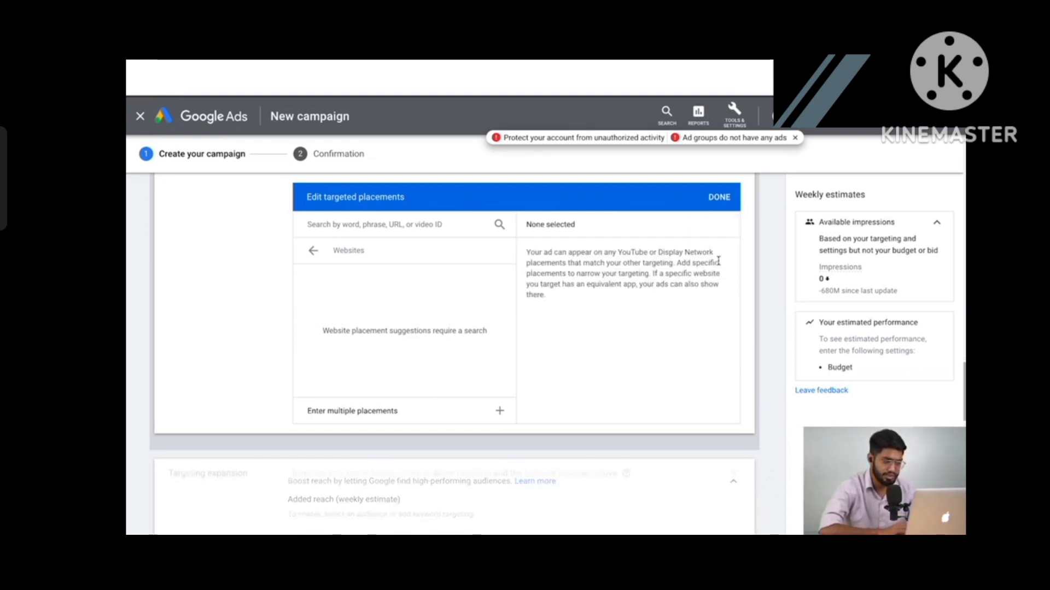
pyautogui.click(313, 249)
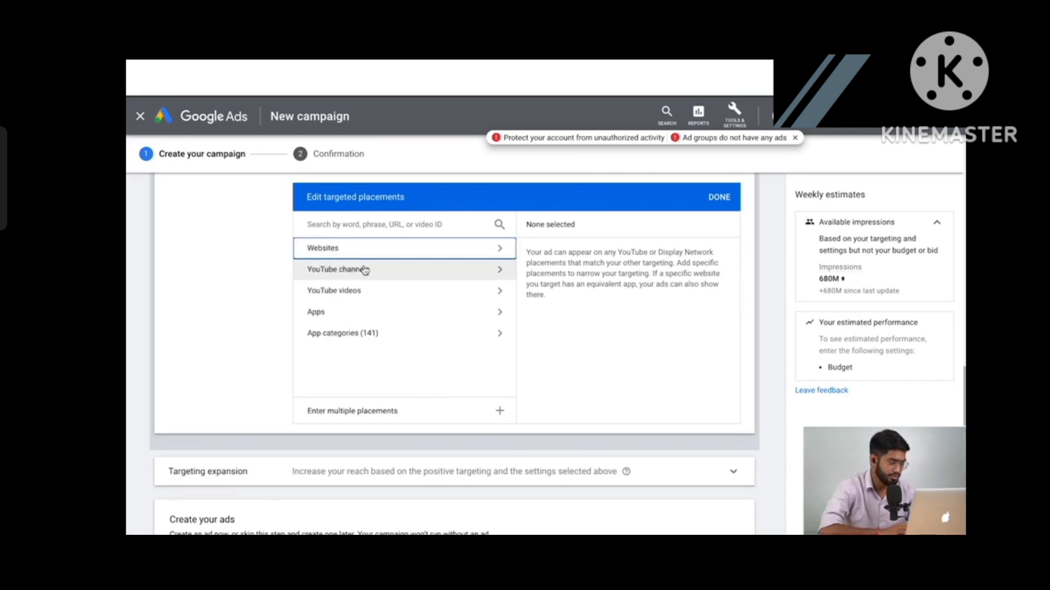
# - Inspect the YouTube channels placement type and its form for entering multiple placements, leaving the form empty
pyautogui.click(363, 266)
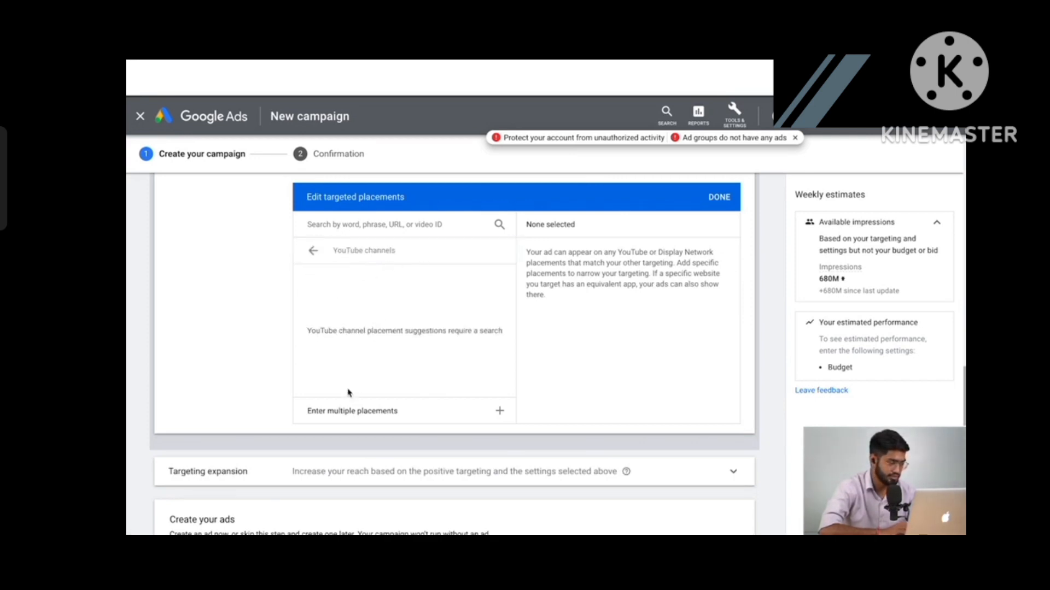
pyautogui.click(363, 412)
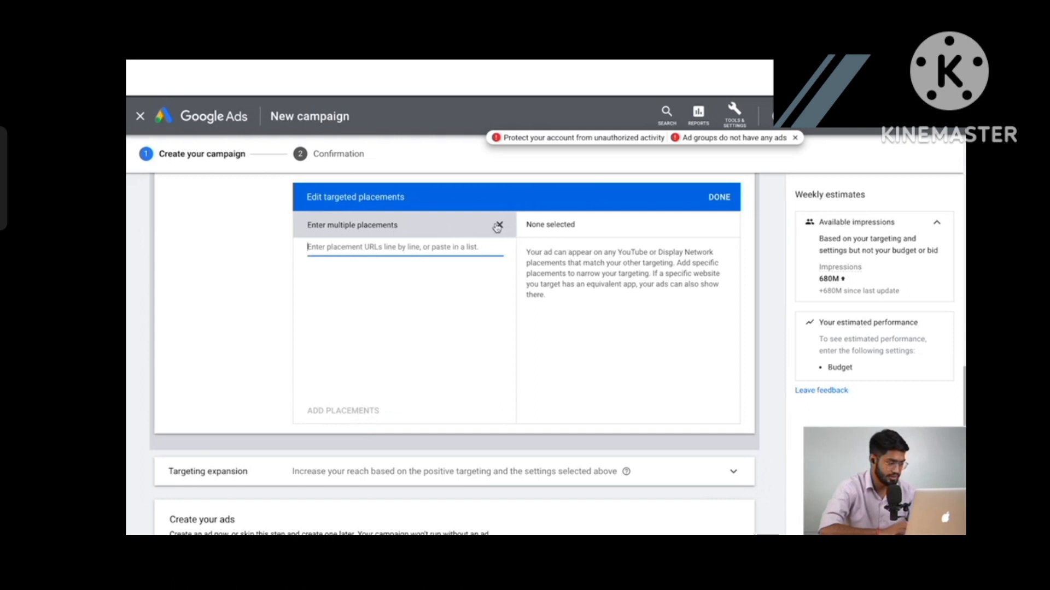
pyautogui.click(498, 226)
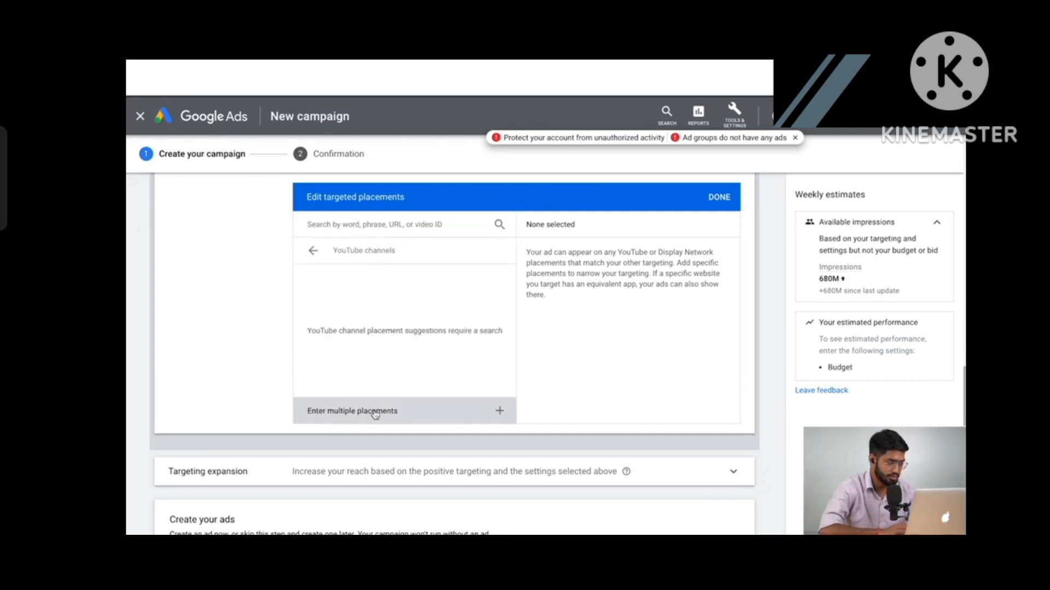
pyautogui.click(342, 411)
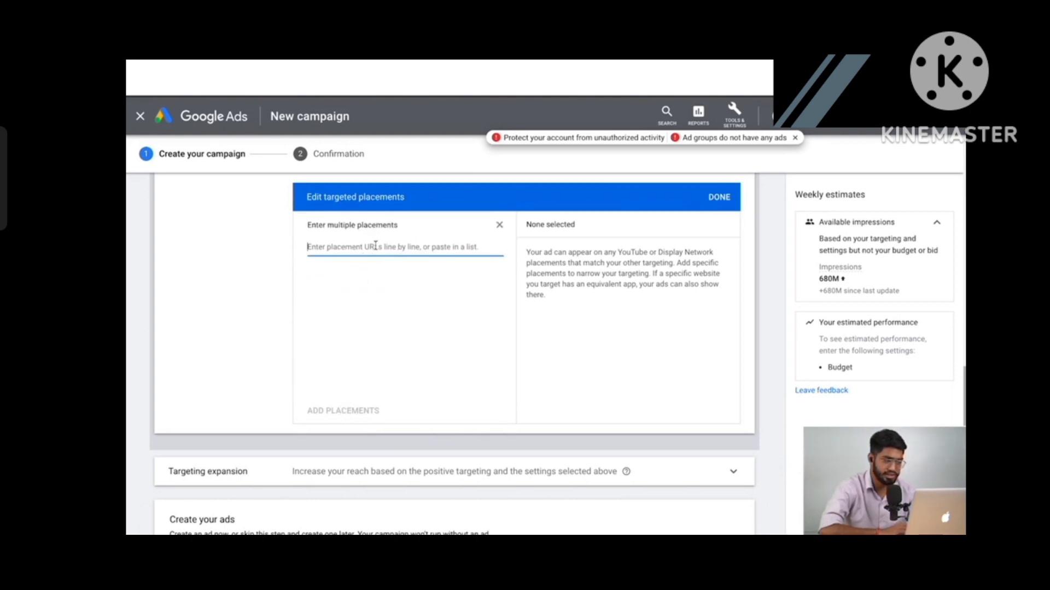
pyautogui.click(499, 224)
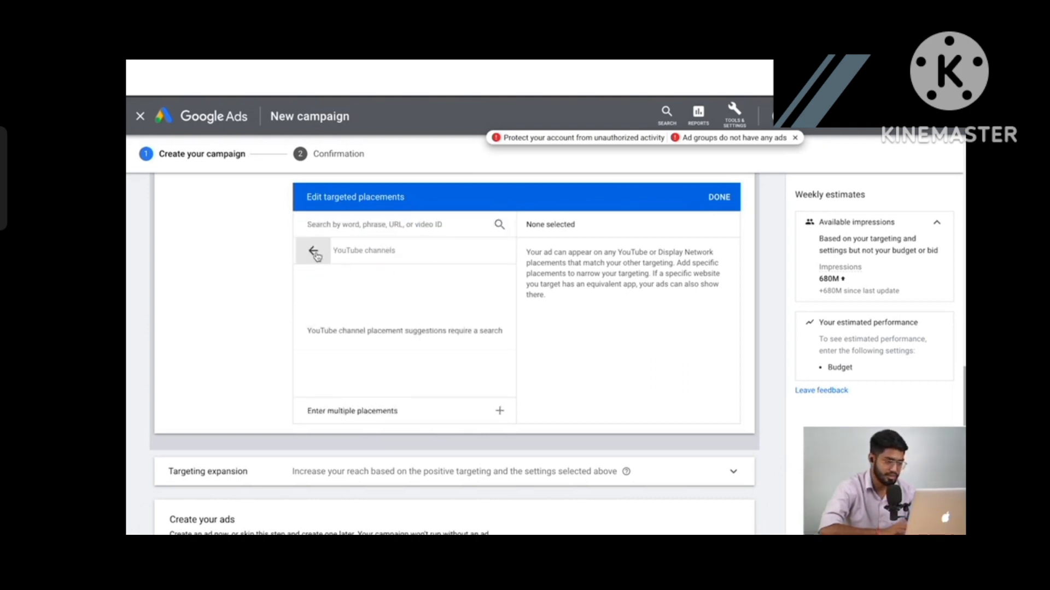
# - Look through the YouTube videos and Apps placement types and go back to the placement type list
pyautogui.click(315, 253)
pyautogui.click(336, 295)
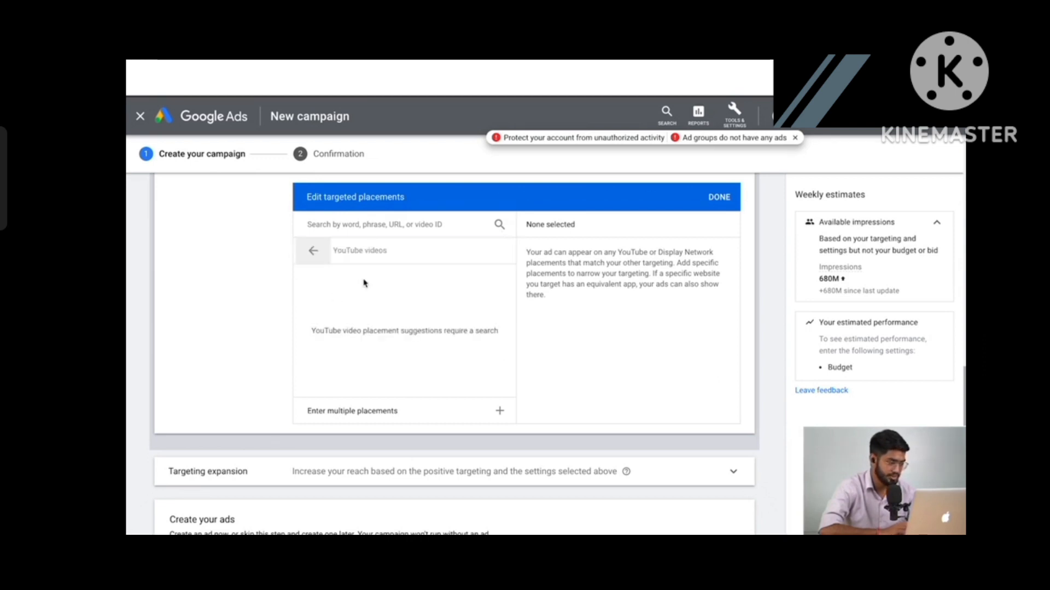
pyautogui.click(312, 251)
pyautogui.click(335, 315)
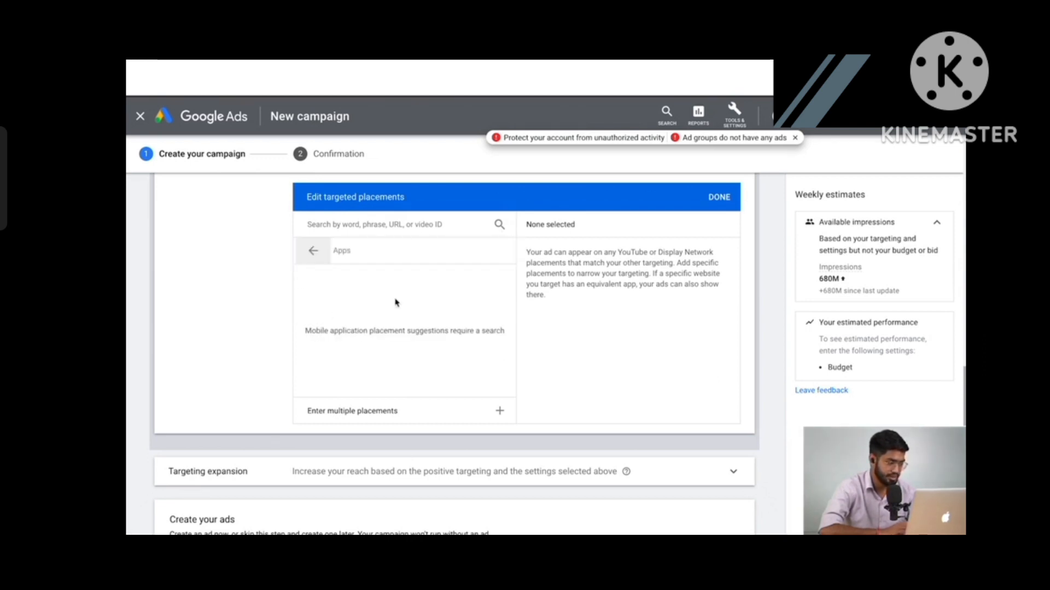
pyautogui.click(313, 251)
# - In the app categories, select and deselect Windows Phone Apps and examine the categories under Google Play
pyautogui.click(343, 335)
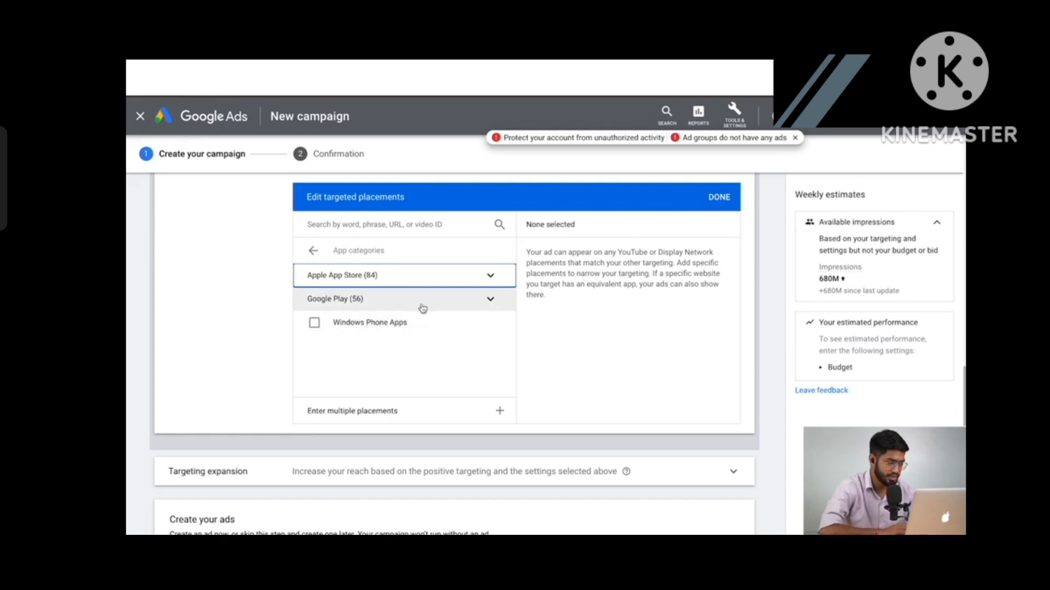
pyautogui.click(370, 323)
pyautogui.click(369, 322)
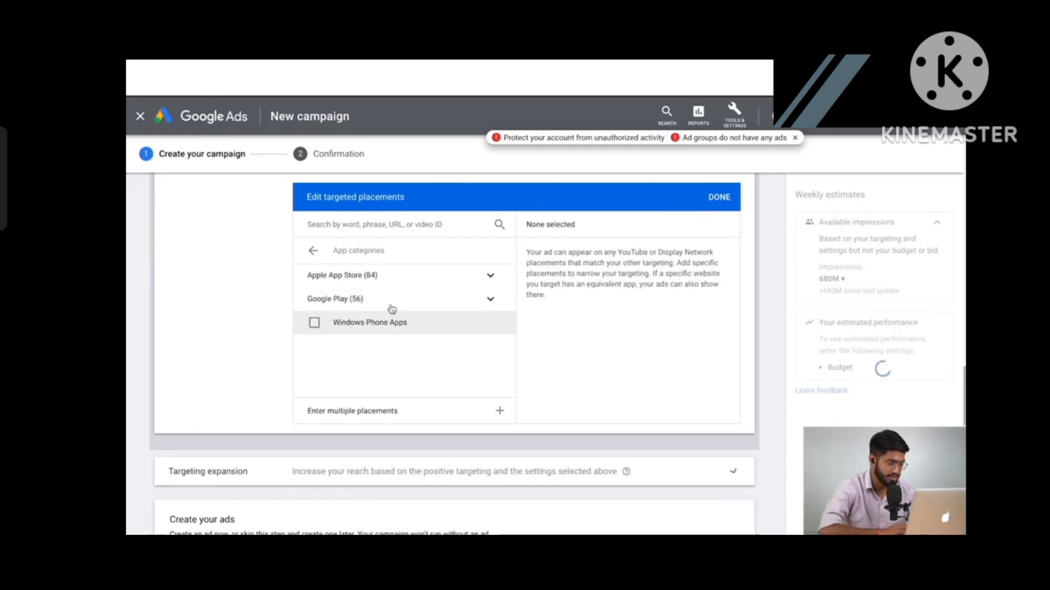
pyautogui.click(389, 301)
pyautogui.scroll(-2, 391, 306)
pyautogui.scroll(3, 392, 309)
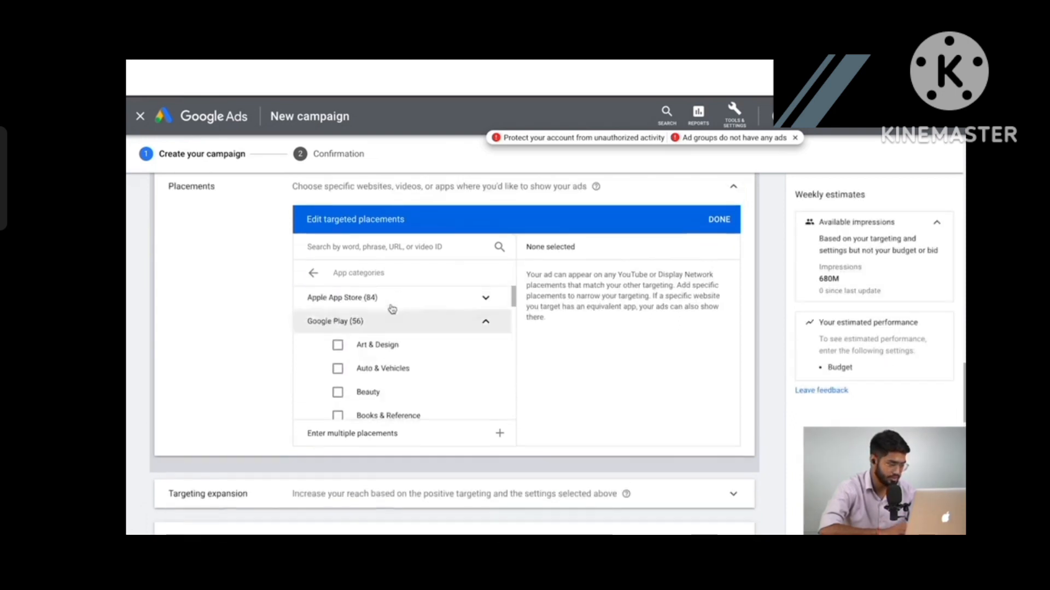
pyautogui.scroll(-2, 396, 384)
pyautogui.scroll(-4, 396, 385)
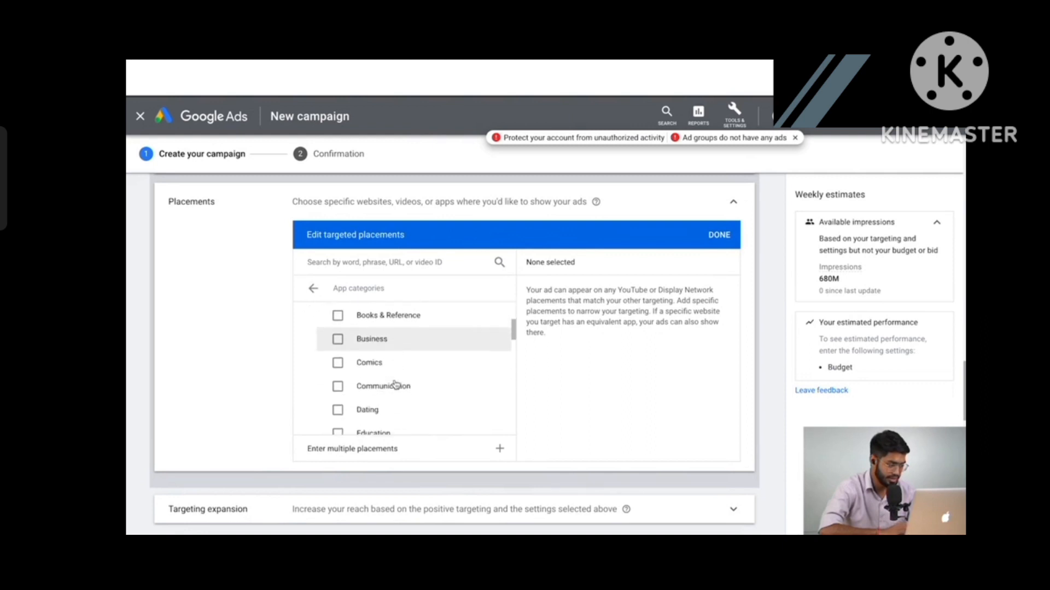
# - Target the Education app category under Google Play as a placement and check the weekly impression estimates
pyautogui.click(381, 361)
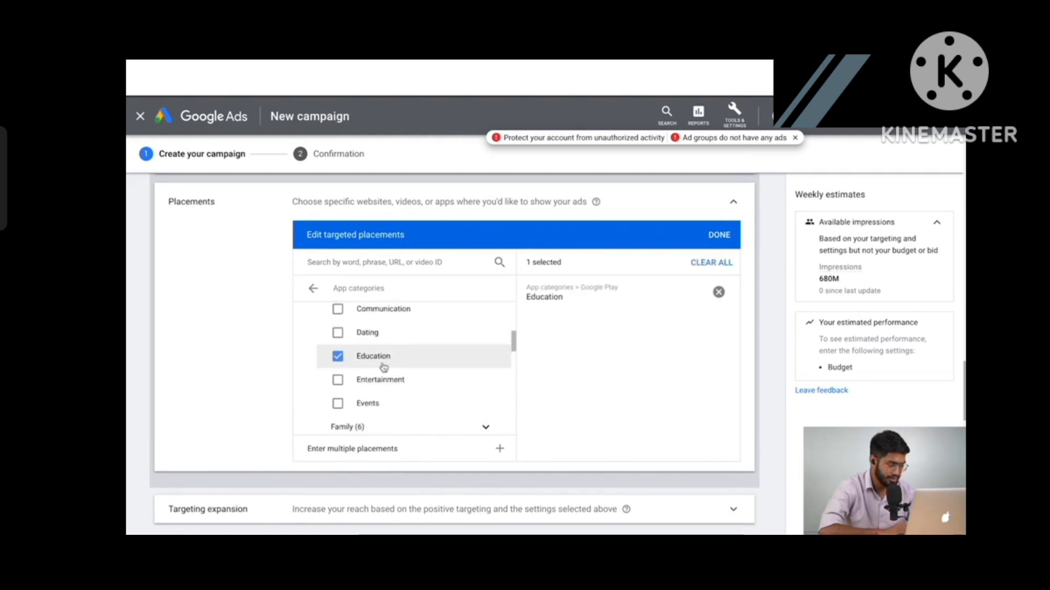
pyautogui.scroll(-1, 477, 364)
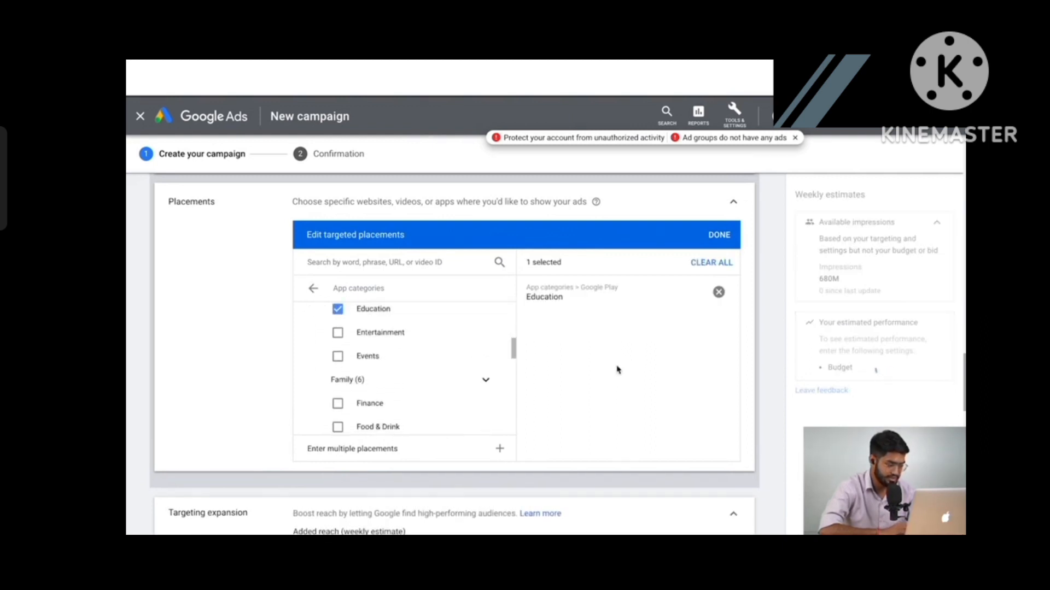
pyautogui.scroll(-1, 617, 368)
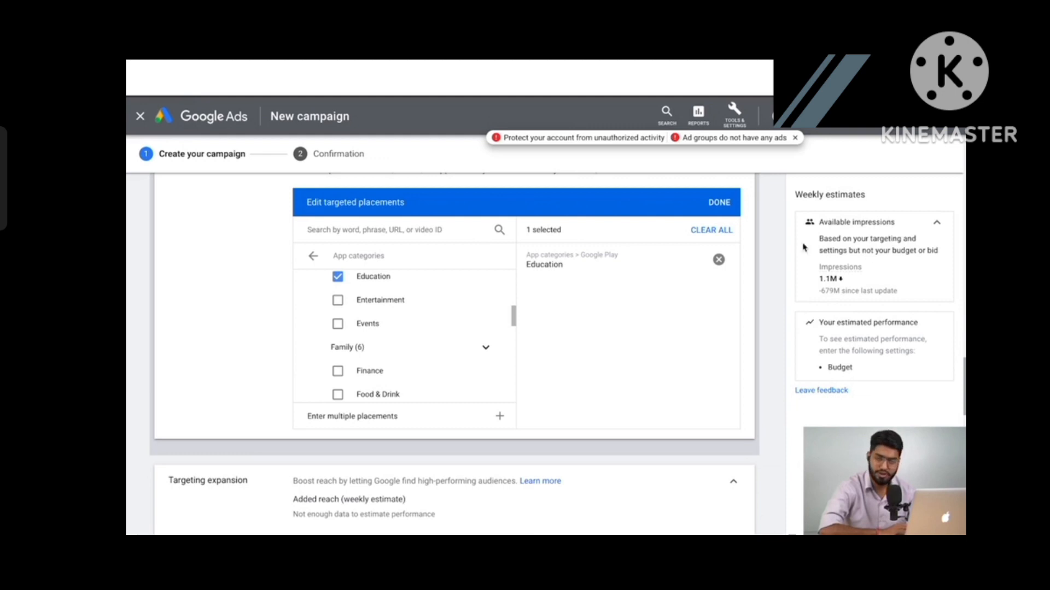
# - Review the targeting expansion, content targeting and responsive display ad sections, and return to the campaign name, location and language settings
pyautogui.scroll(-5, 660, 295)
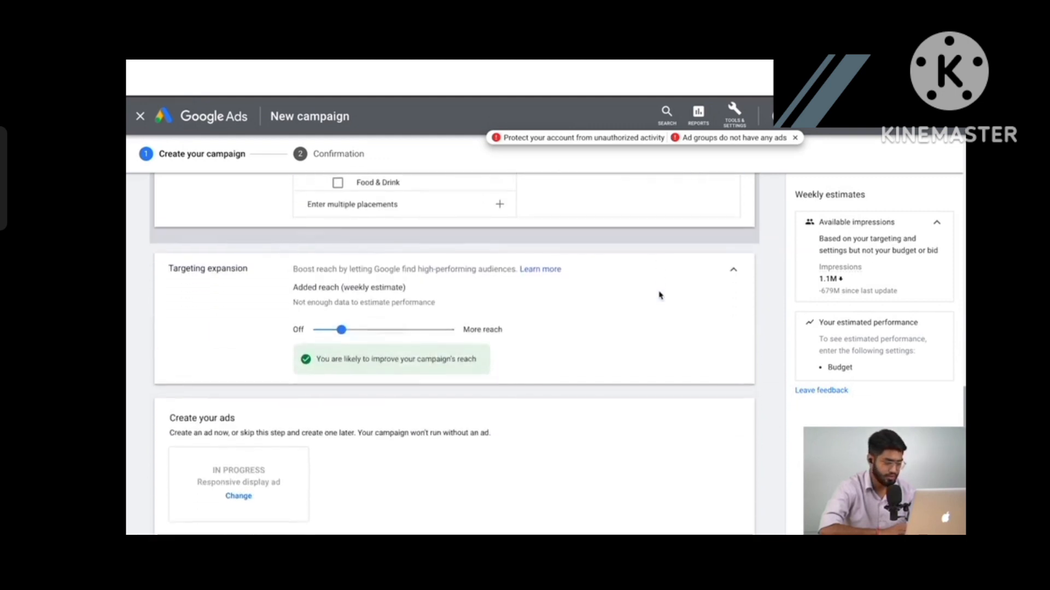
pyautogui.scroll(10, 659, 295)
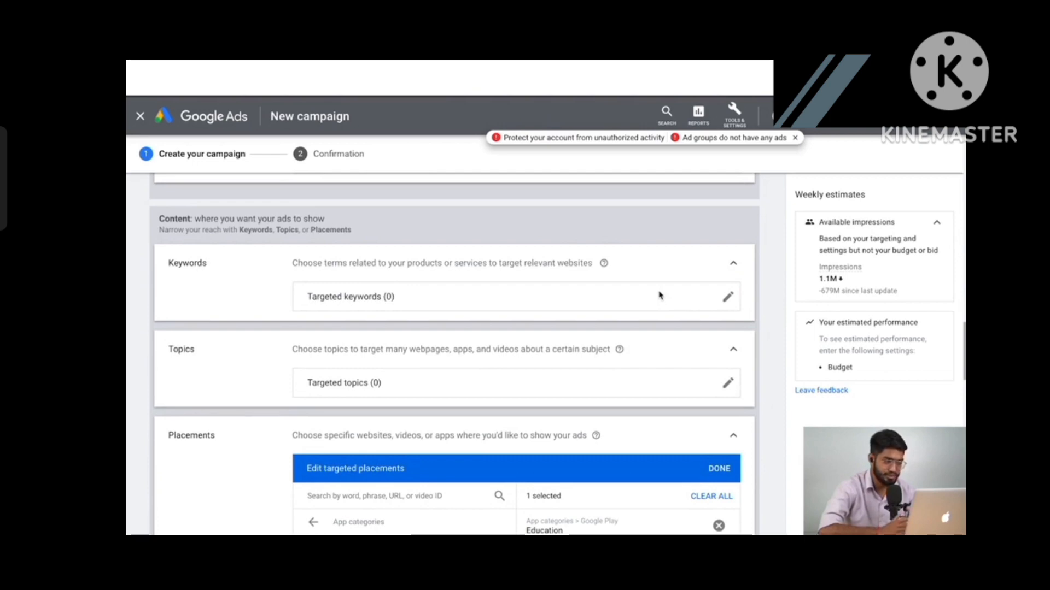
pyautogui.scroll(-15, 660, 295)
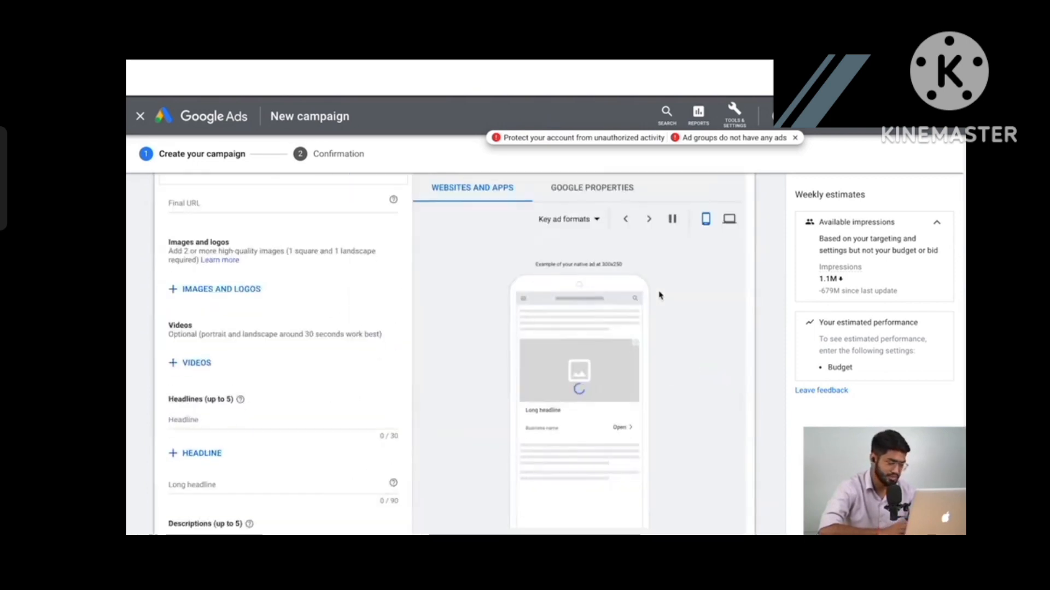
pyautogui.scroll(10, 659, 295)
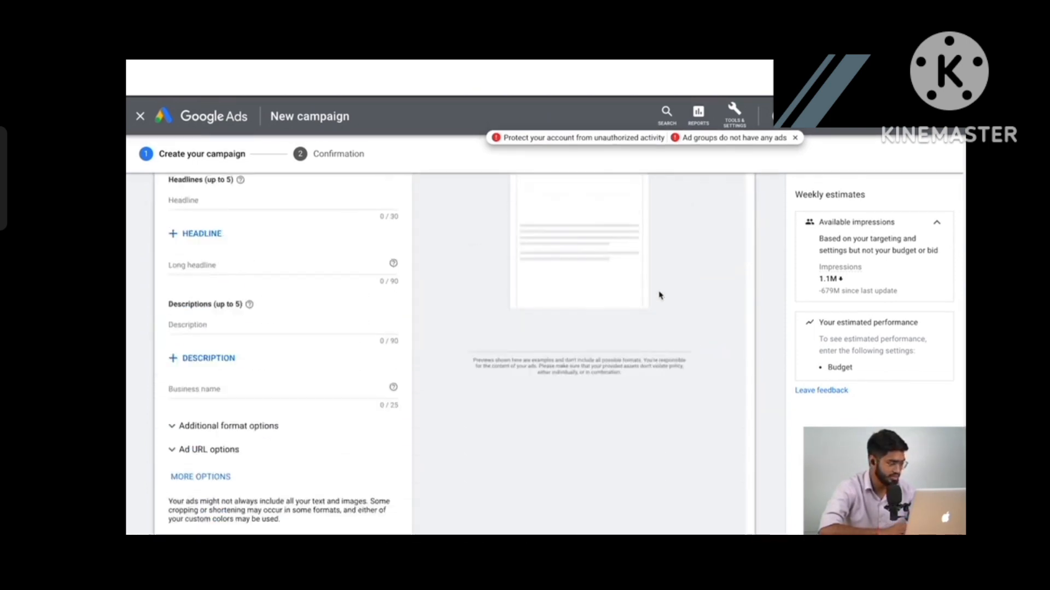
pyautogui.scroll(2, 660, 296)
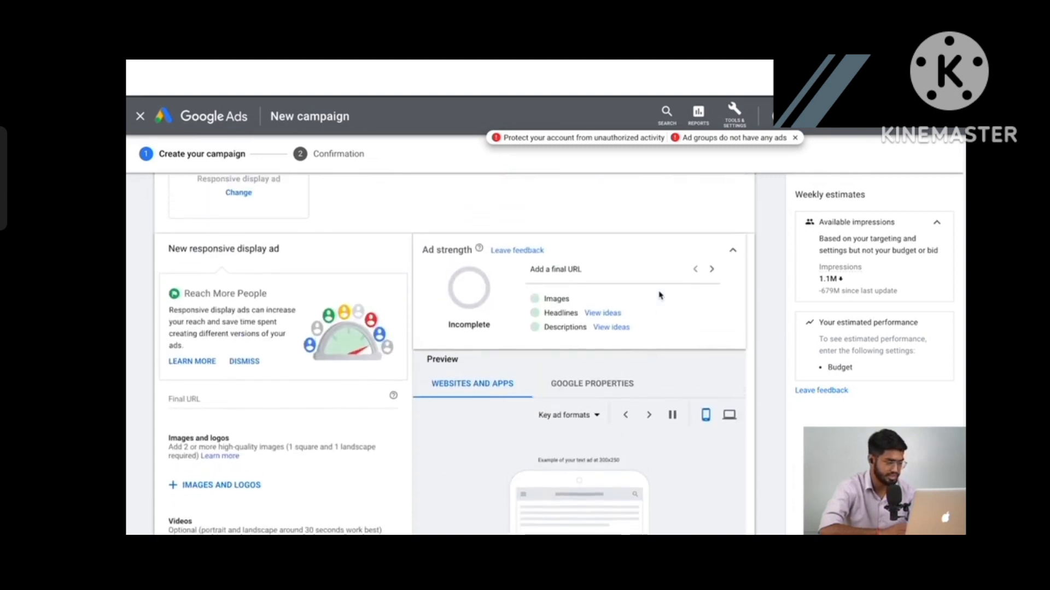
pyautogui.scroll(15, 659, 295)
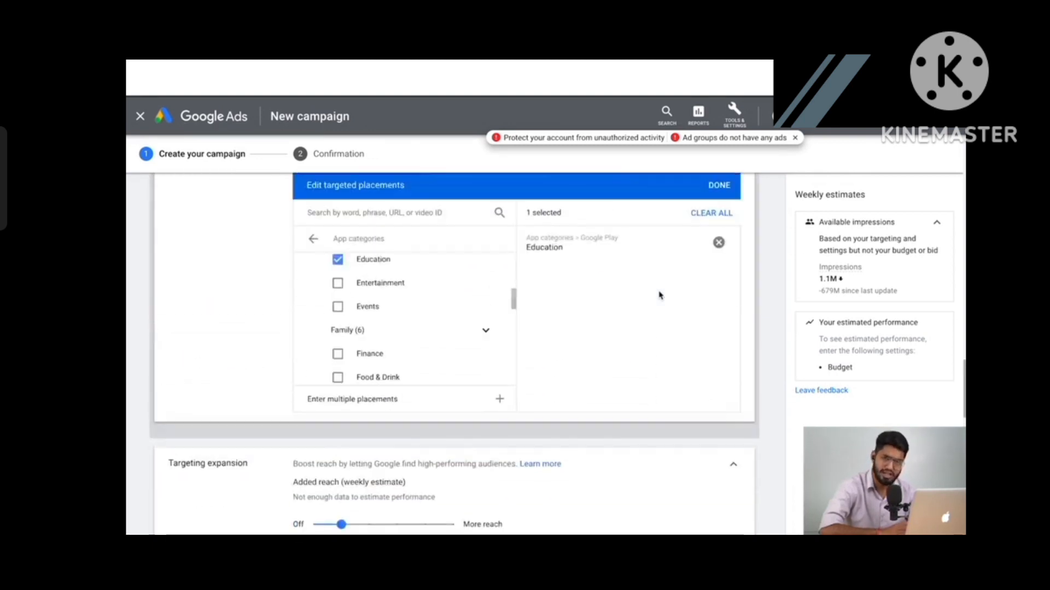
pyautogui.scroll(15, 658, 292)
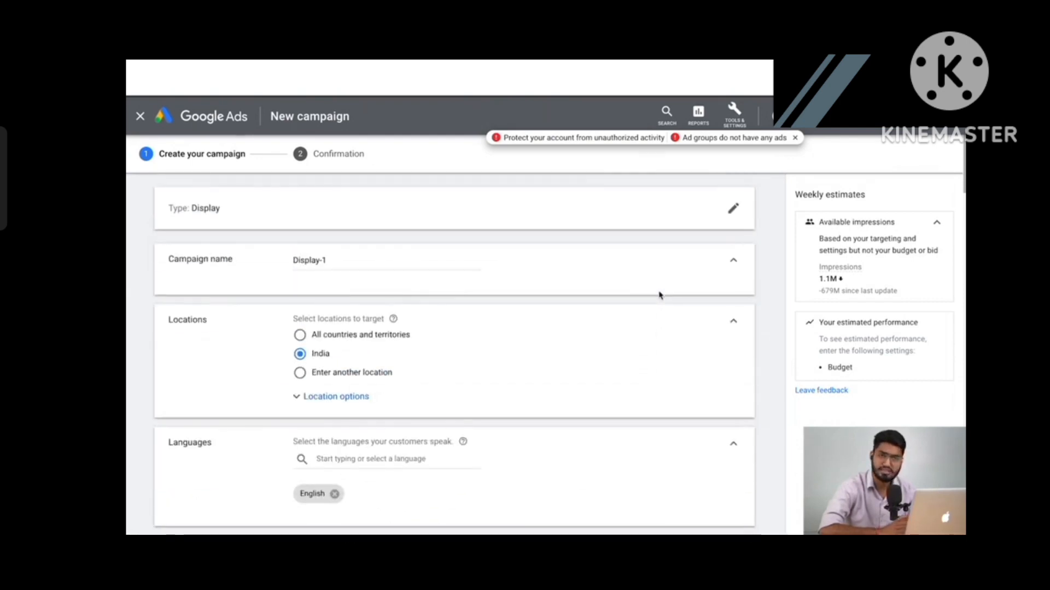
pyautogui.scroll(-5, 507, 272)
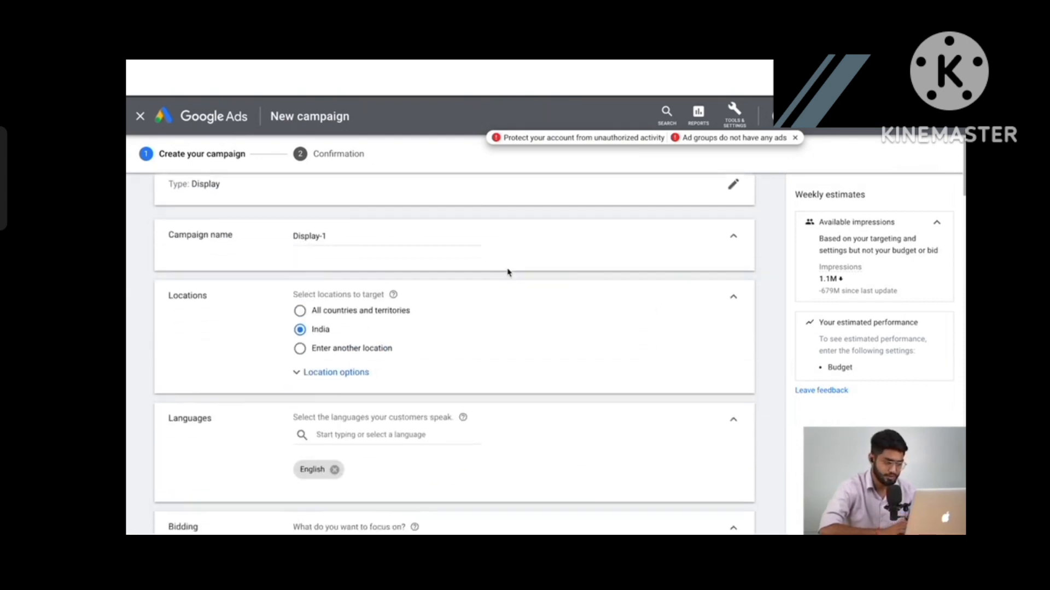